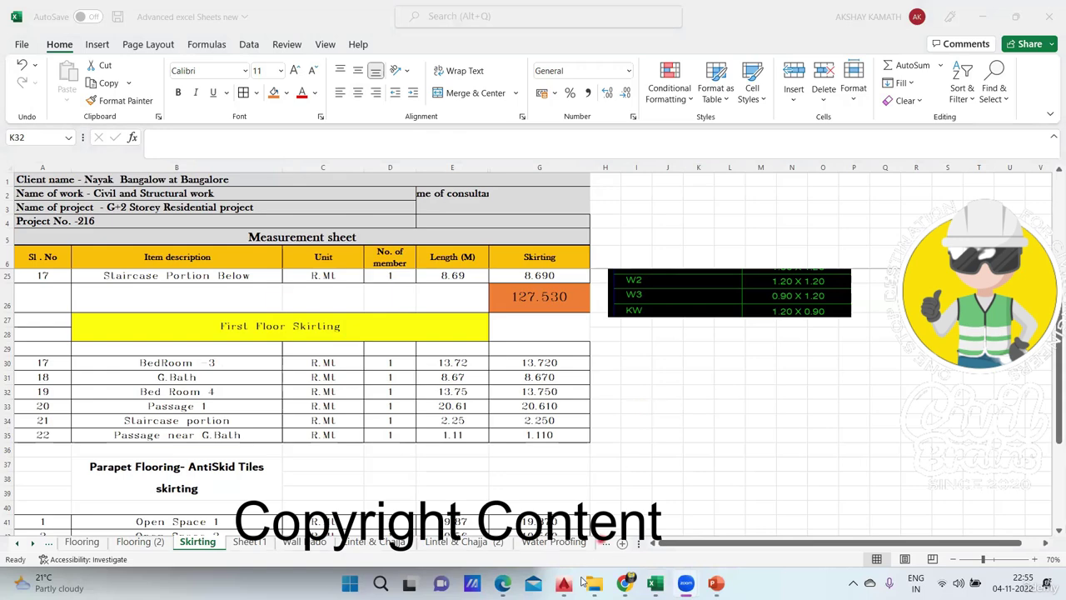
Switch to AutoCAD, place the RAJAPPA flooring drawing beside the Skirting sheet and show the first-floor Bed Room-3 dimensions.
mouse_move(575, 583)
click(712, 500)
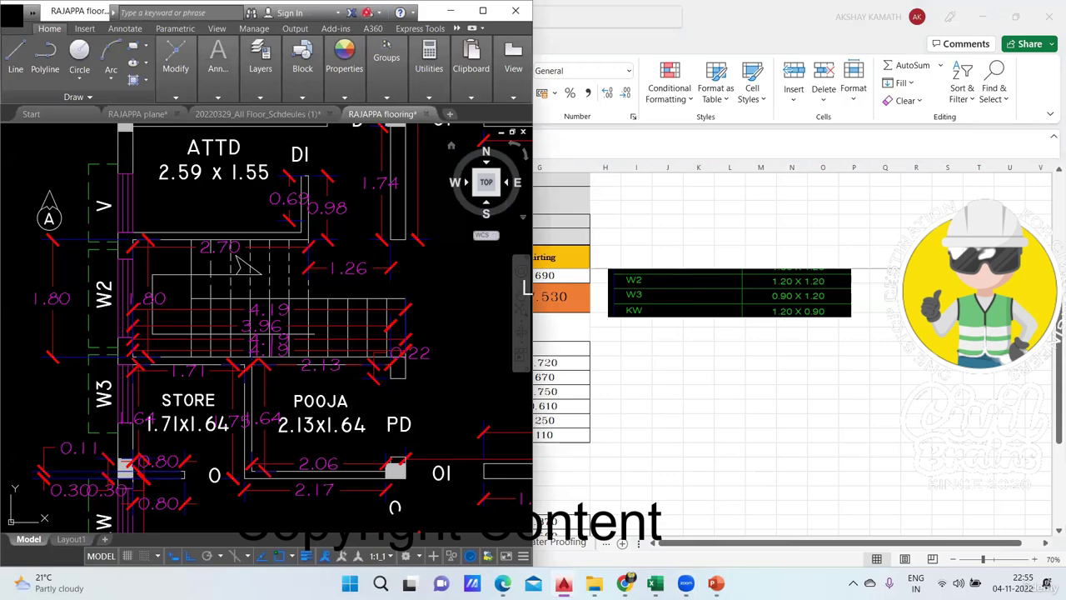
key(super+Right)
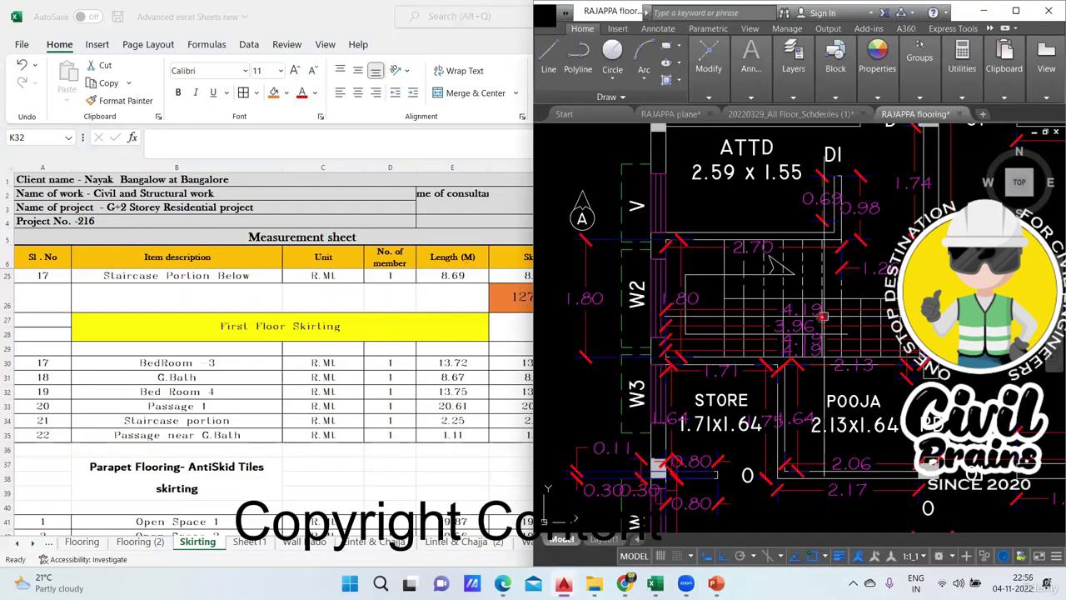
scroll(841, 300, down, 5)
drag(844, 300, 549, 347)
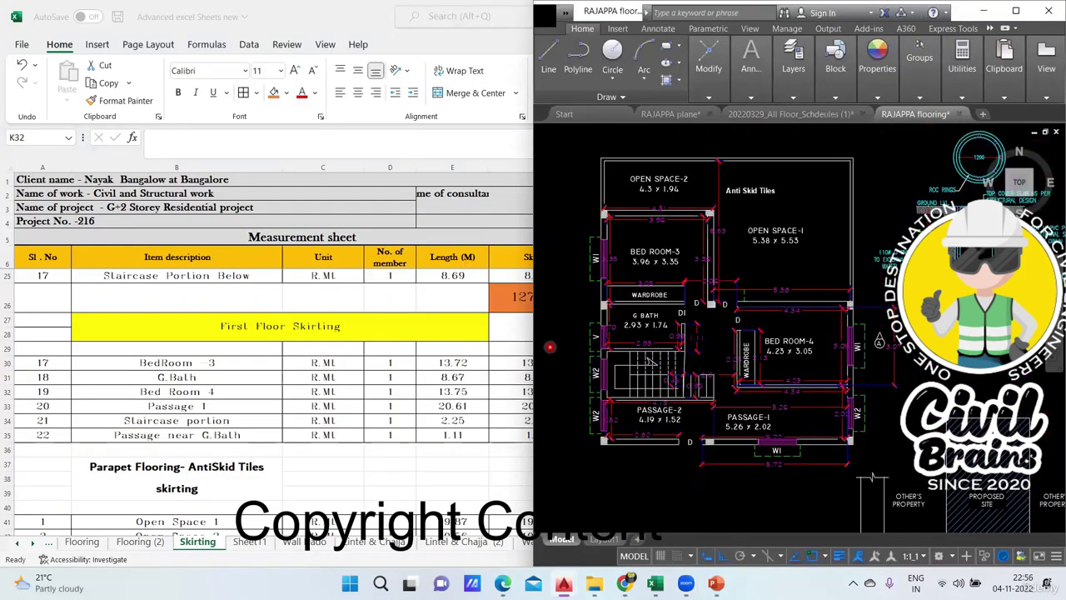
scroll(640, 230, up, 2)
scroll(600, 250, up, 2)
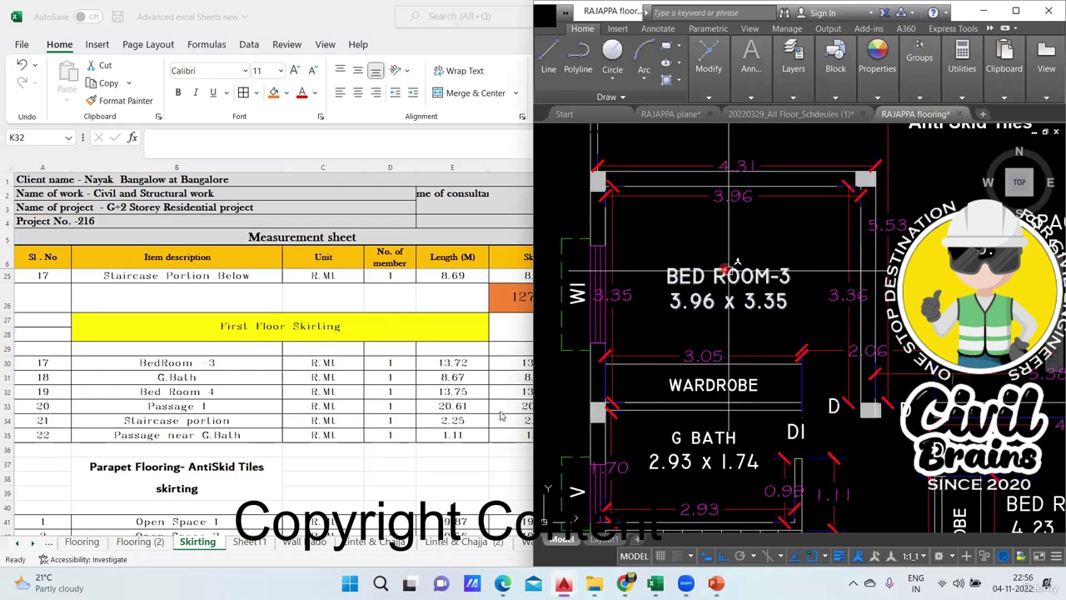
scroll(347, 476, down, 1)
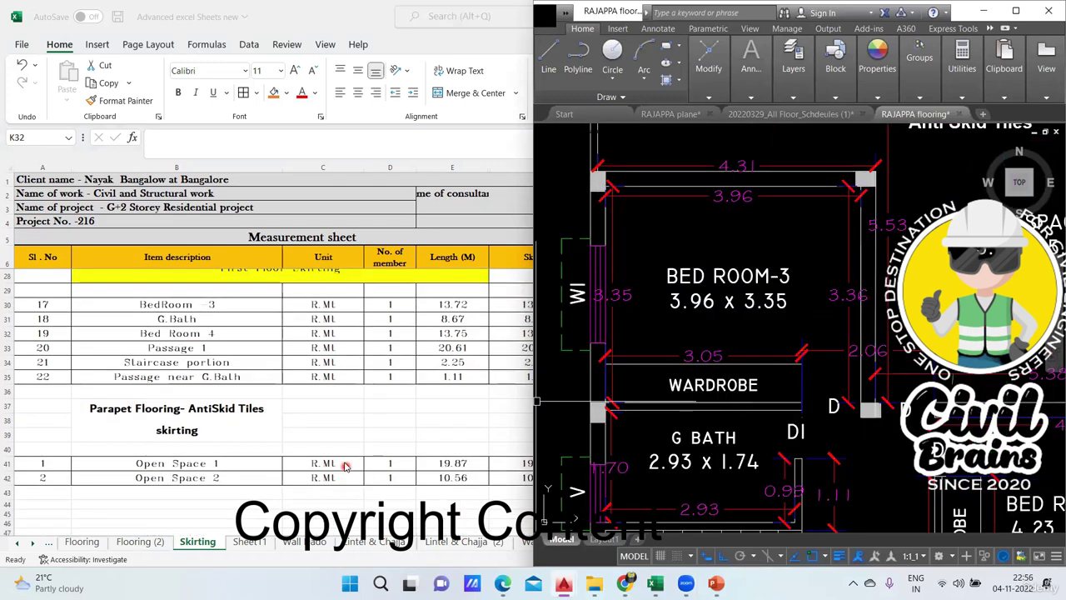
Open the BedRoom-3 skirting length formula and tile the Excel sheet side by side with the flooring drawing.
scroll(450, 404, up, 1)
click(471, 365)
key(BackSpace)
double_click(473, 364)
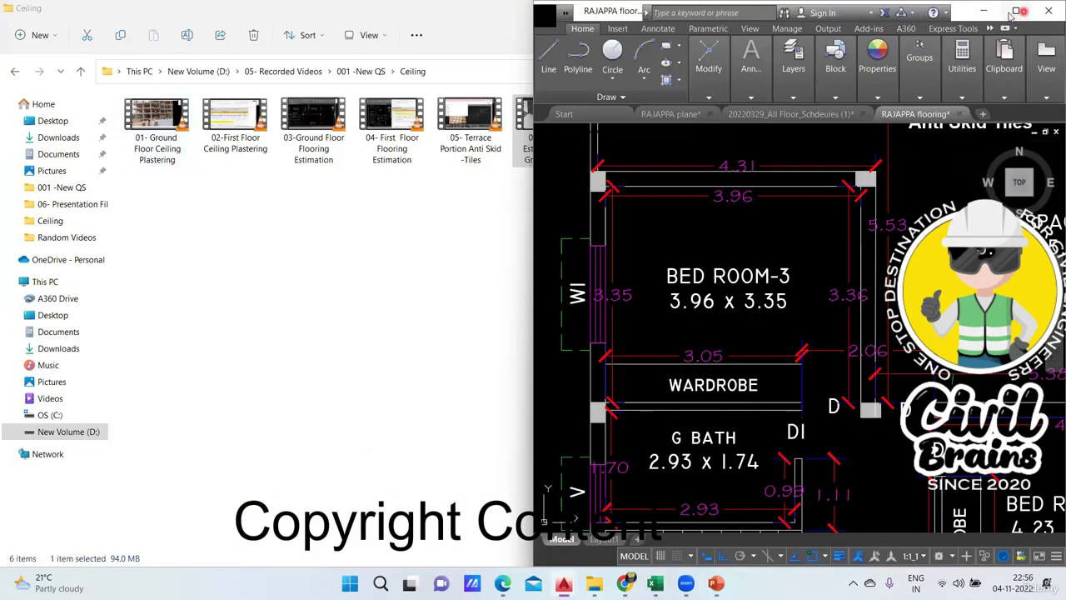
mouse_move(654, 583)
click(655, 504)
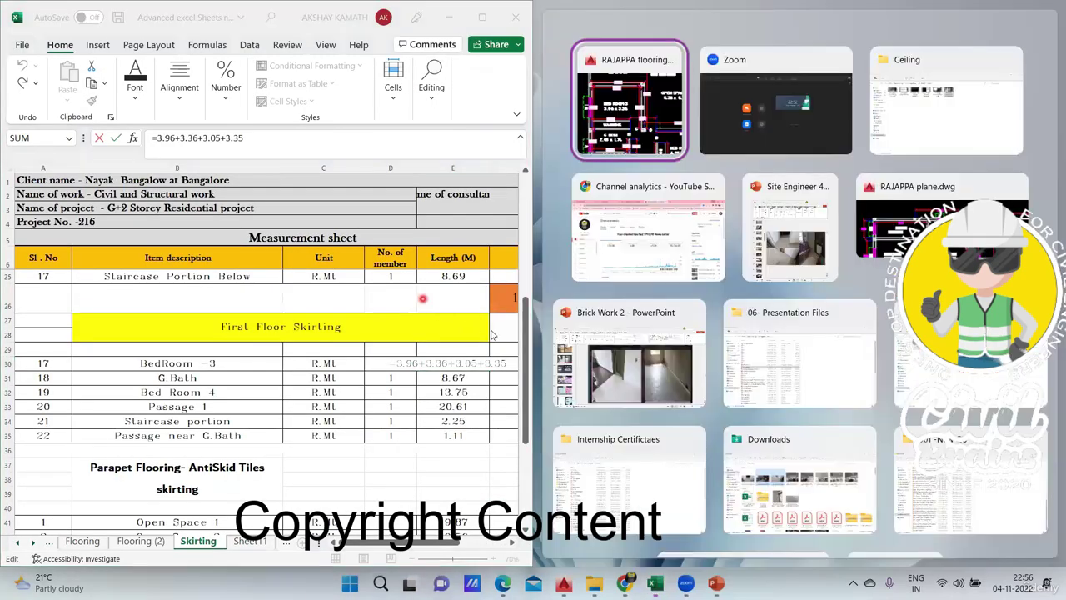
click(677, 74)
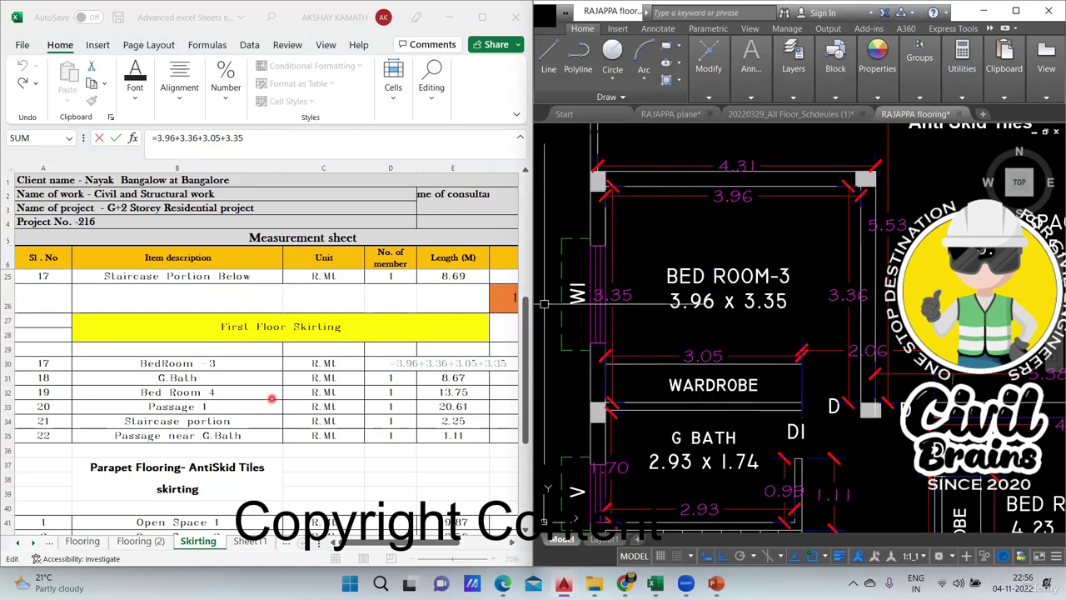
Compare the G.Bath skirting length formula with the wall dimensions of G Bath on the first-floor plan.
scroll(747, 337, down, 2)
scroll(748, 343, up, 3)
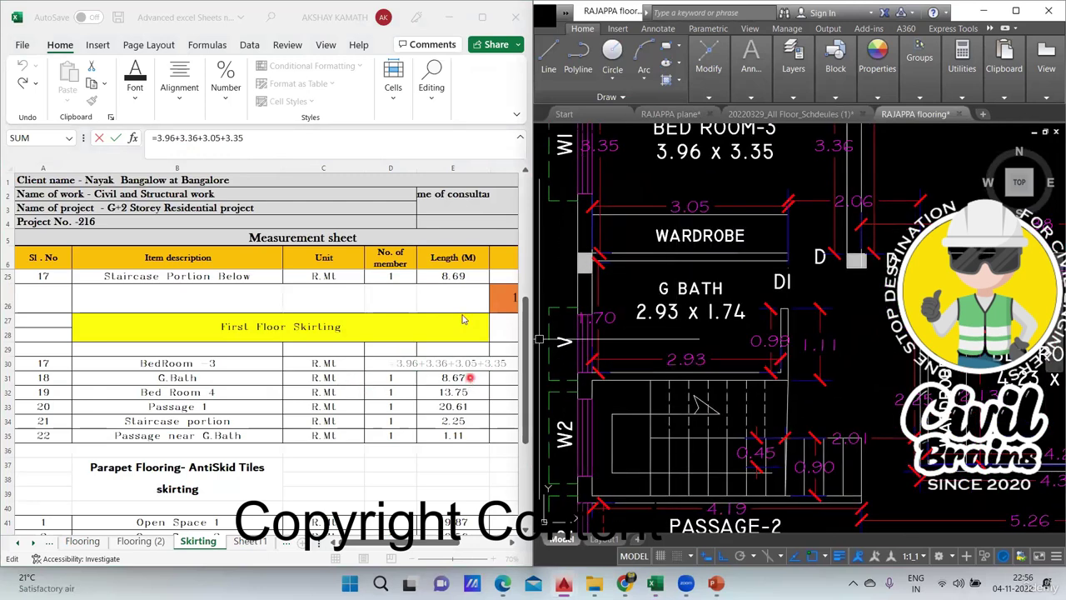
click(463, 310)
double_click(471, 378)
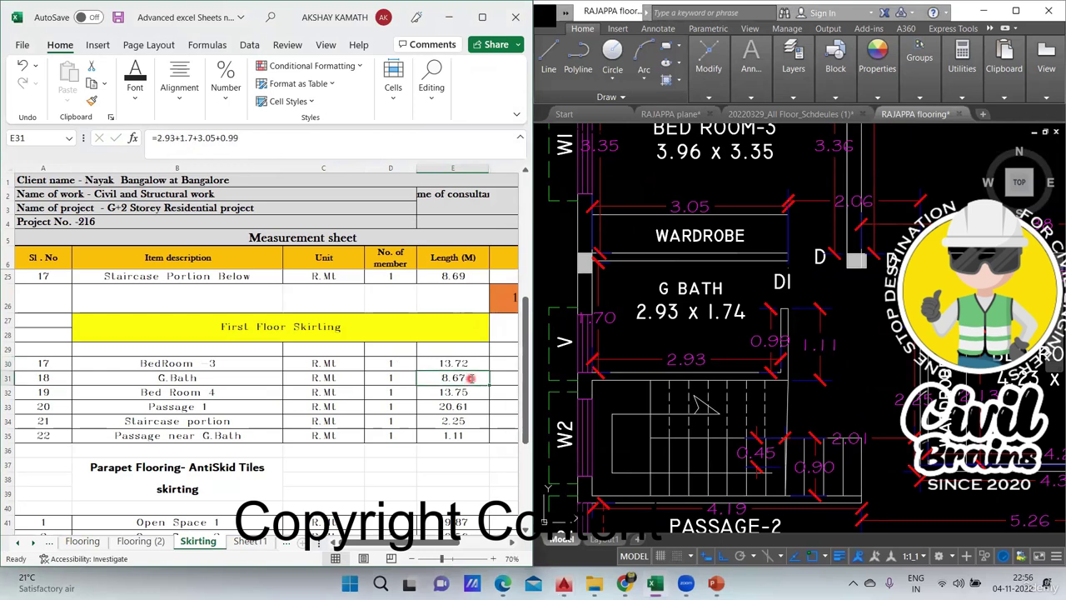
click(624, 342)
click(613, 363)
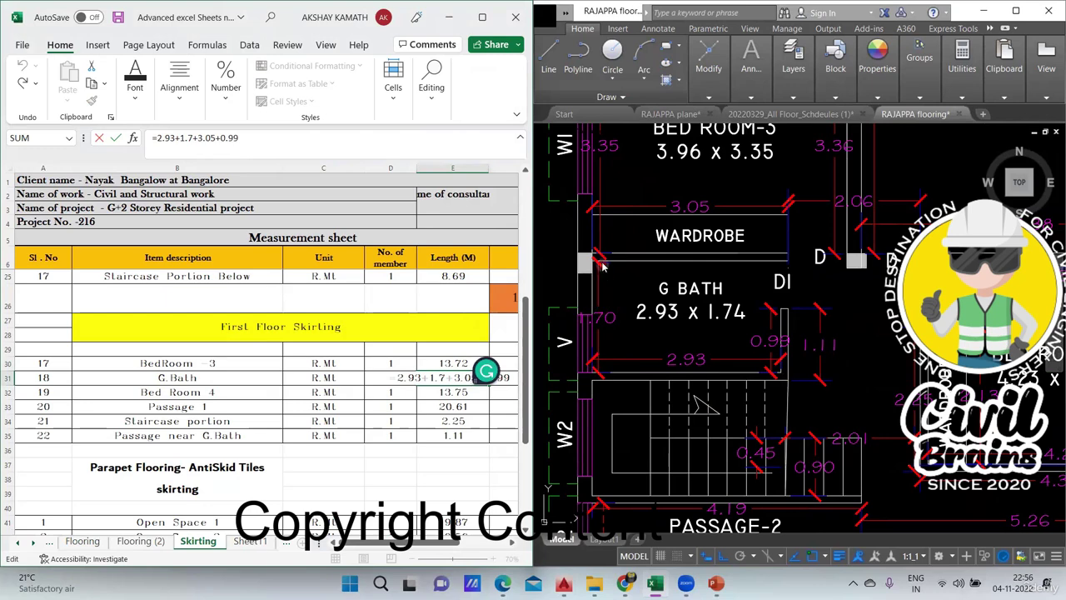
click(779, 260)
click(779, 220)
click(780, 309)
Compare the Bed Room 4 skirting length formula with the wall and wardrobe dimensions of that room in the drawing.
double_click(234, 394)
click(437, 395)
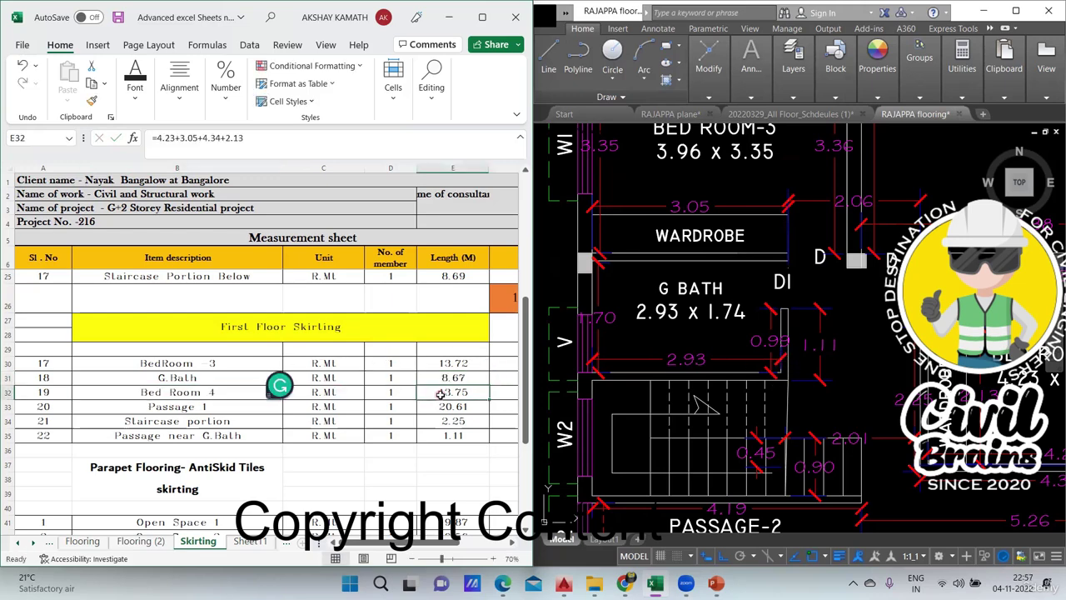
scroll(813, 367, down, 2)
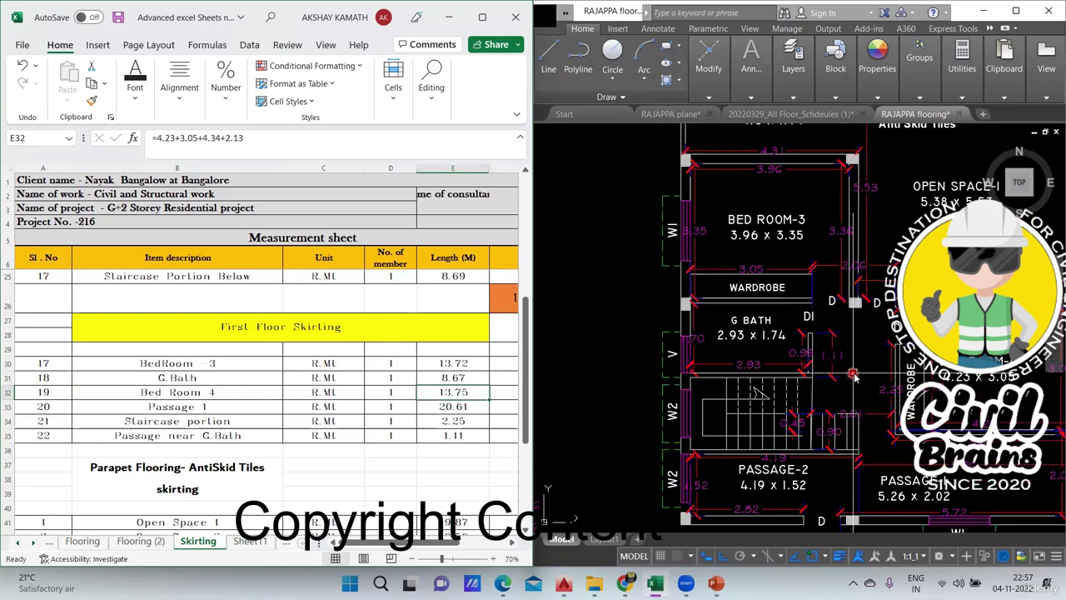
click(851, 374)
drag(781, 327, 559, 295)
scroll(799, 350, up, 3)
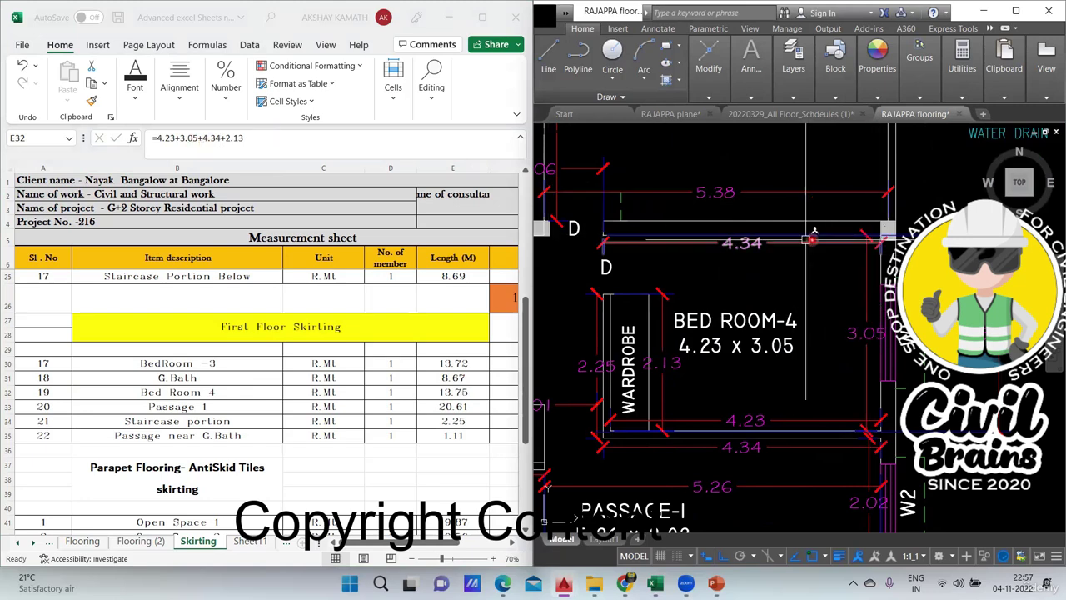
drag(660, 324, 668, 290)
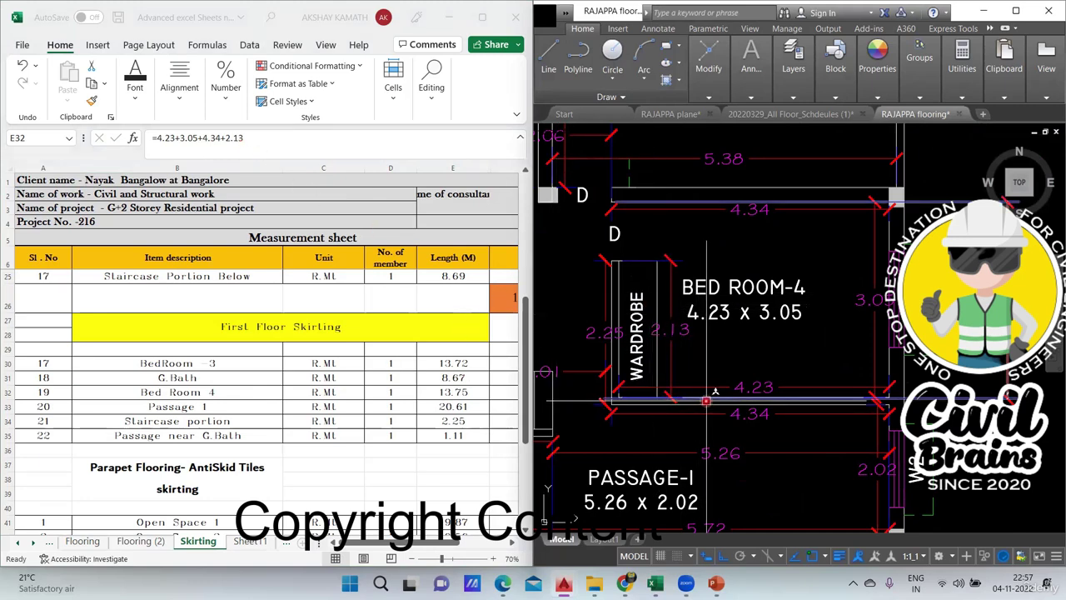
Examine the Passage 1 skirting length formula against the dimensions of both passages on the first-floor plan.
scroll(705, 402, down, 3)
scroll(734, 302, up, 2)
scroll(734, 302, up, 3)
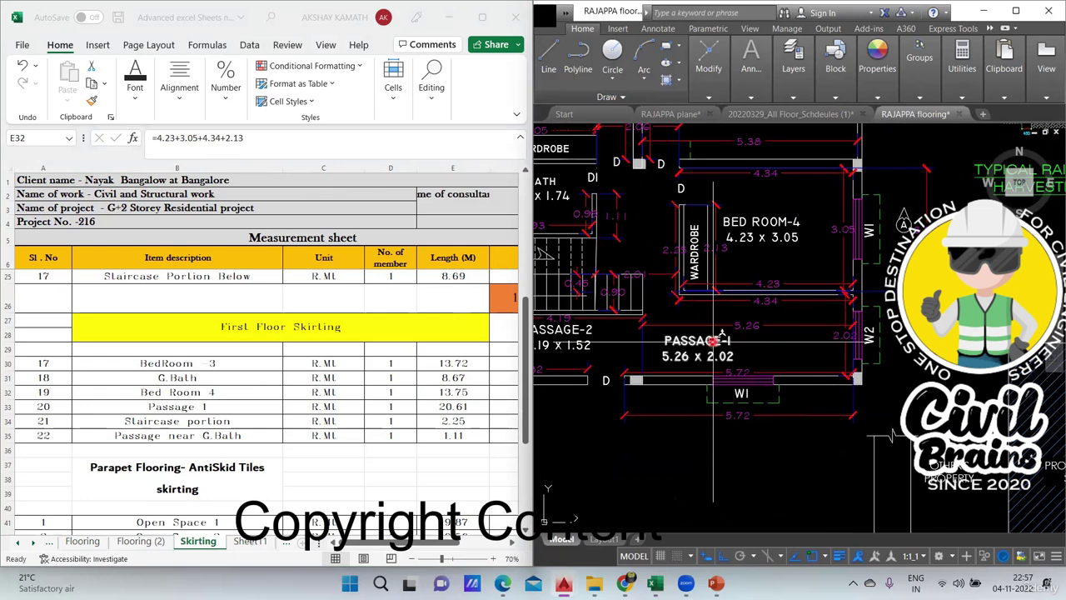
scroll(717, 328, down, 2)
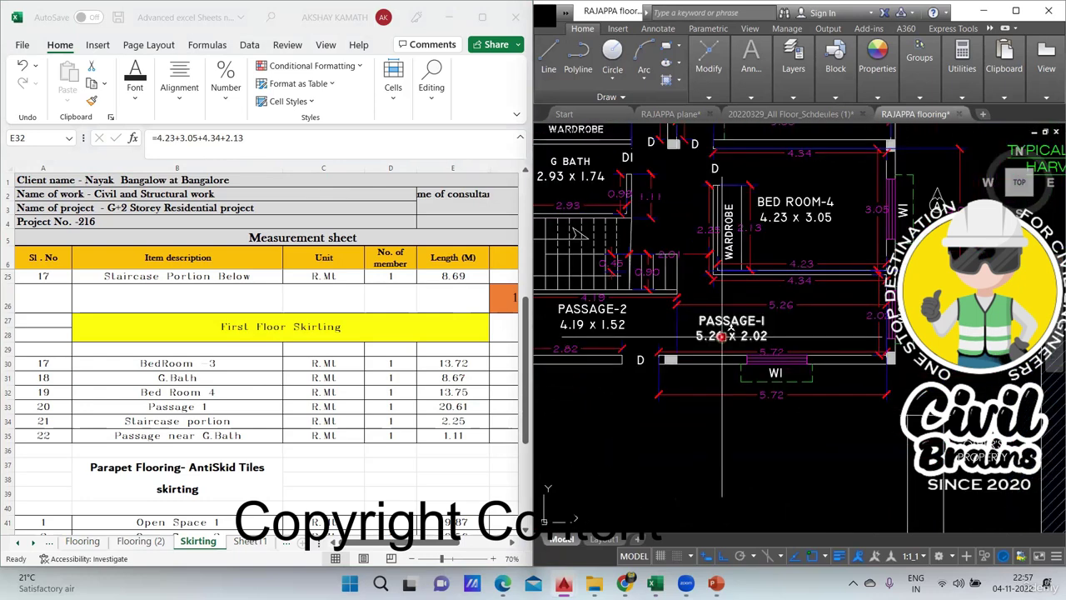
click(214, 405)
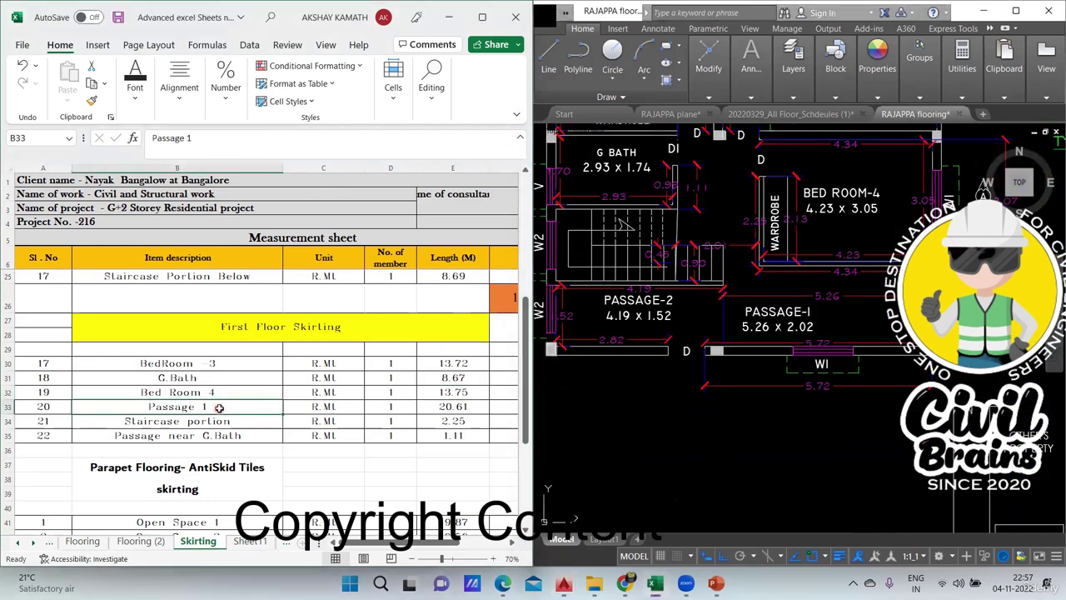
click(460, 405)
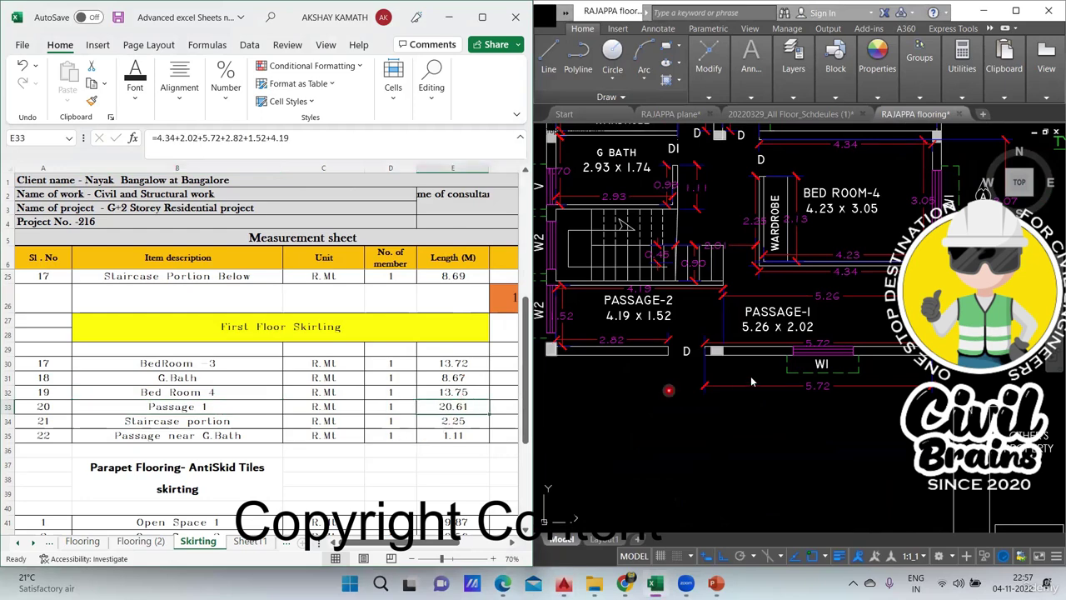
click(639, 317)
click(724, 344)
Change the Passage 1 item description in the First Floor Skirting table to "Passage 1 +Passage 2".
click(302, 385)
click(215, 403)
double_click(215, 403)
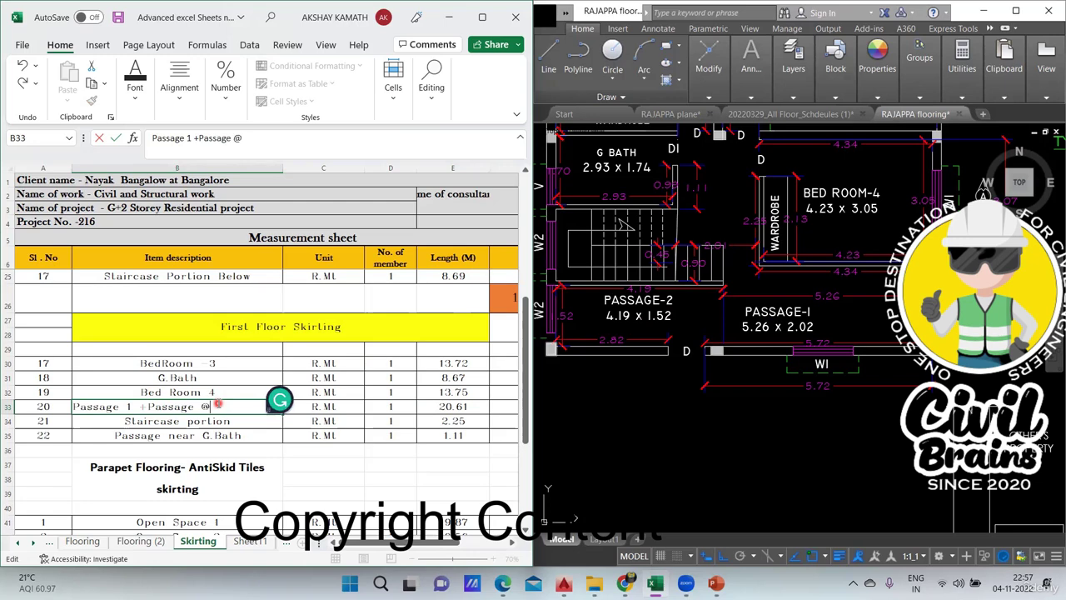
click(292, 476)
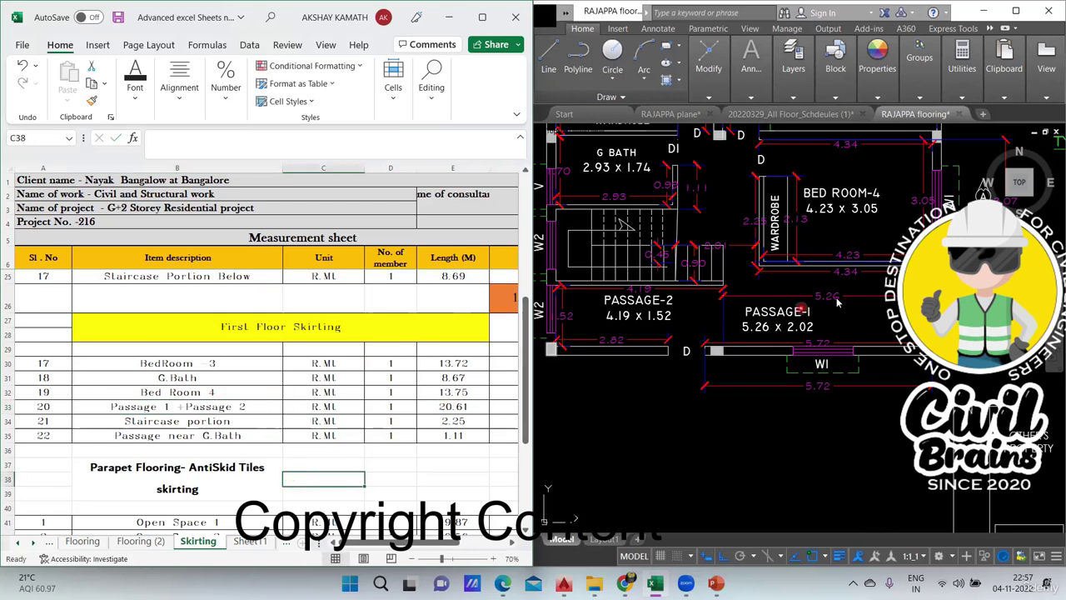
Trace each term of the combined passage length formula in E33 to its wall dimension around Passage-1 and Passage-2.
scroll(835, 297, up, 2)
click(460, 406)
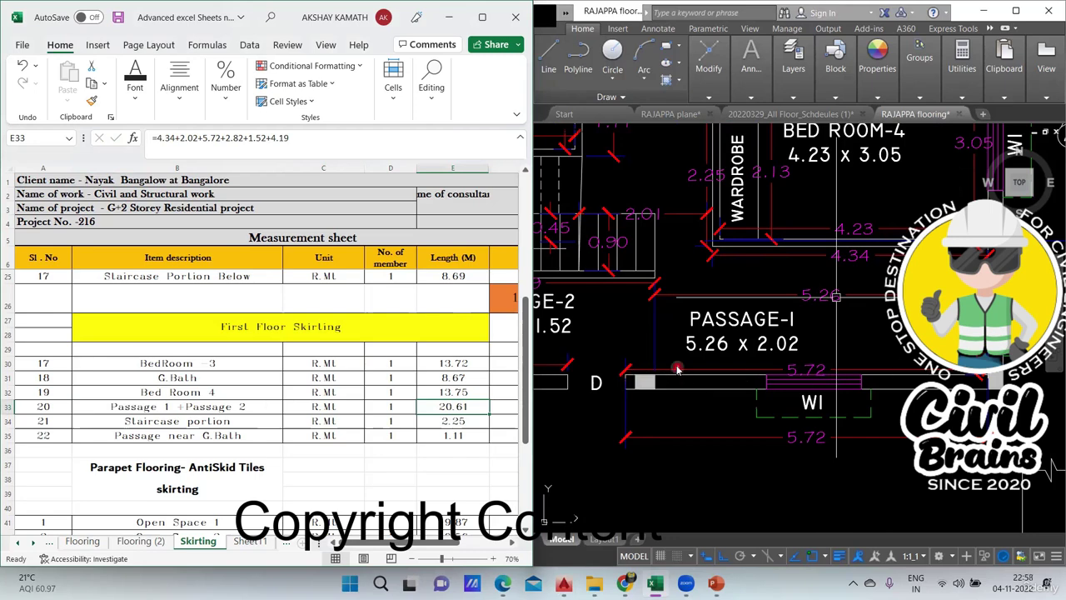
scroll(676, 368, down, 2)
drag(676, 366, 823, 345)
scroll(708, 356, up, 2)
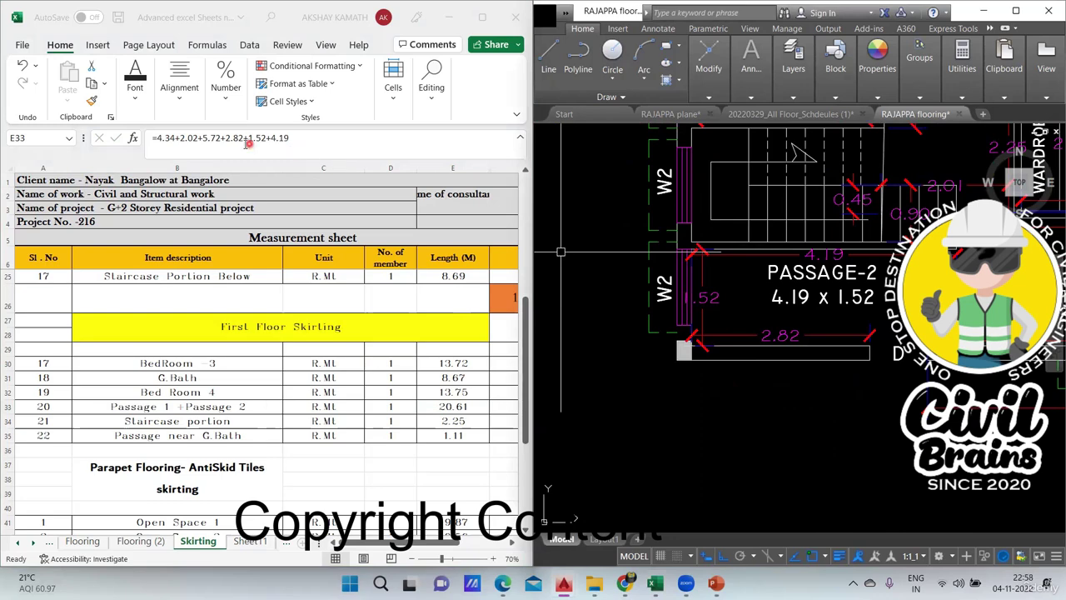
drag(710, 292, 692, 311)
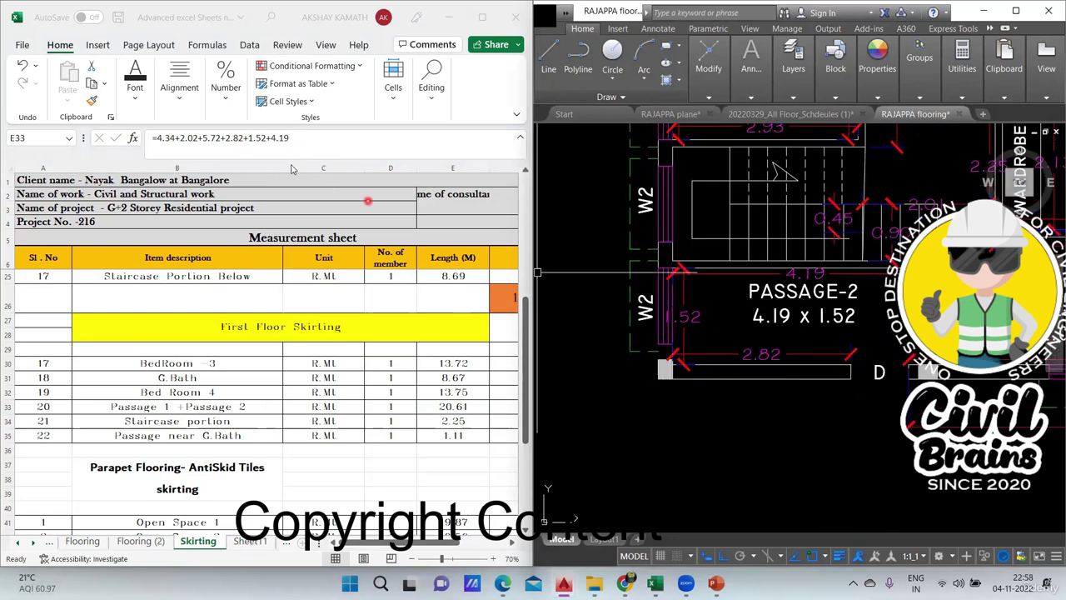
drag(828, 335, 747, 339)
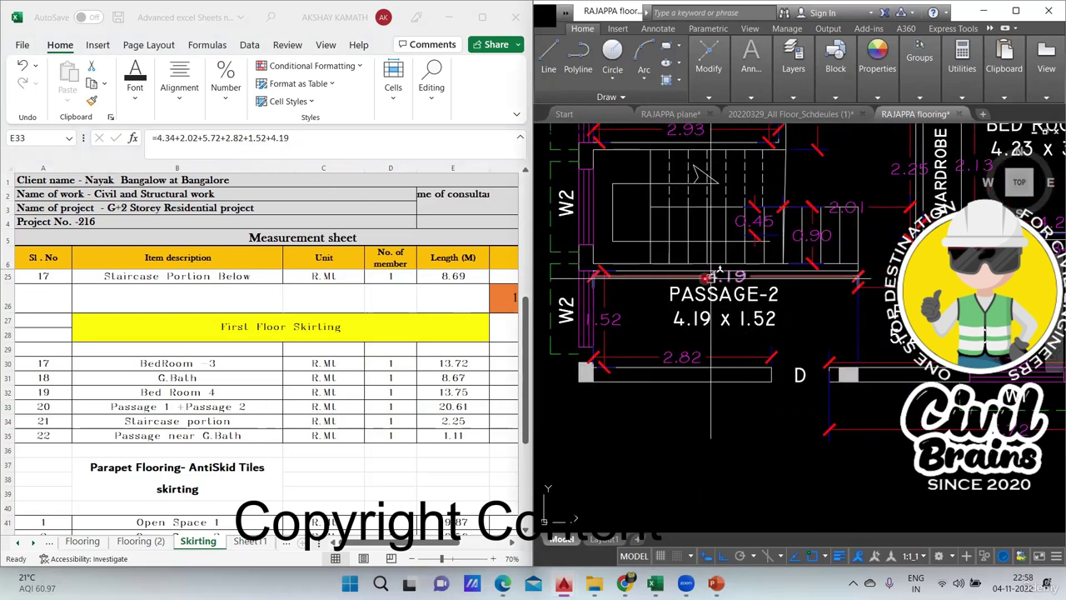
scroll(773, 296, down, 1)
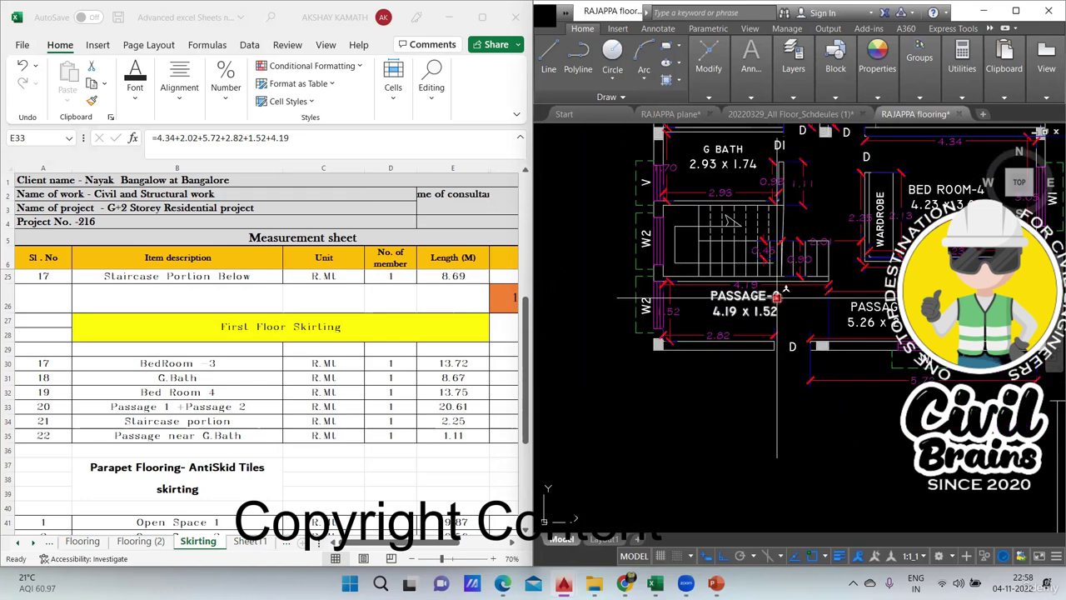
drag(805, 315, 688, 317)
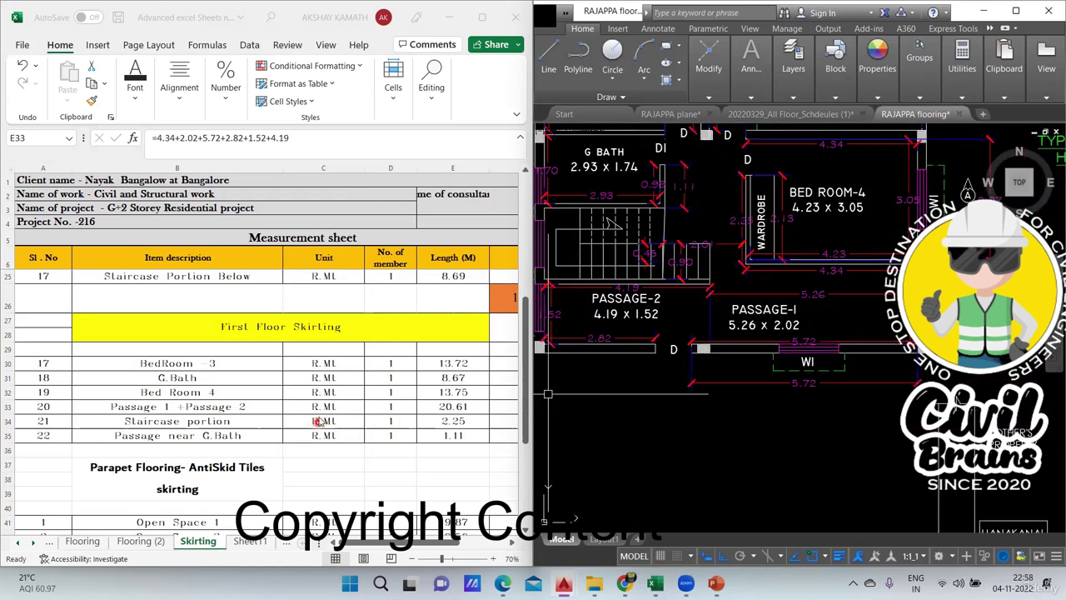
Check the skirting lengths of the Staircase portion and the Passage near G.Bath against their dimensions in the drawing.
click(218, 423)
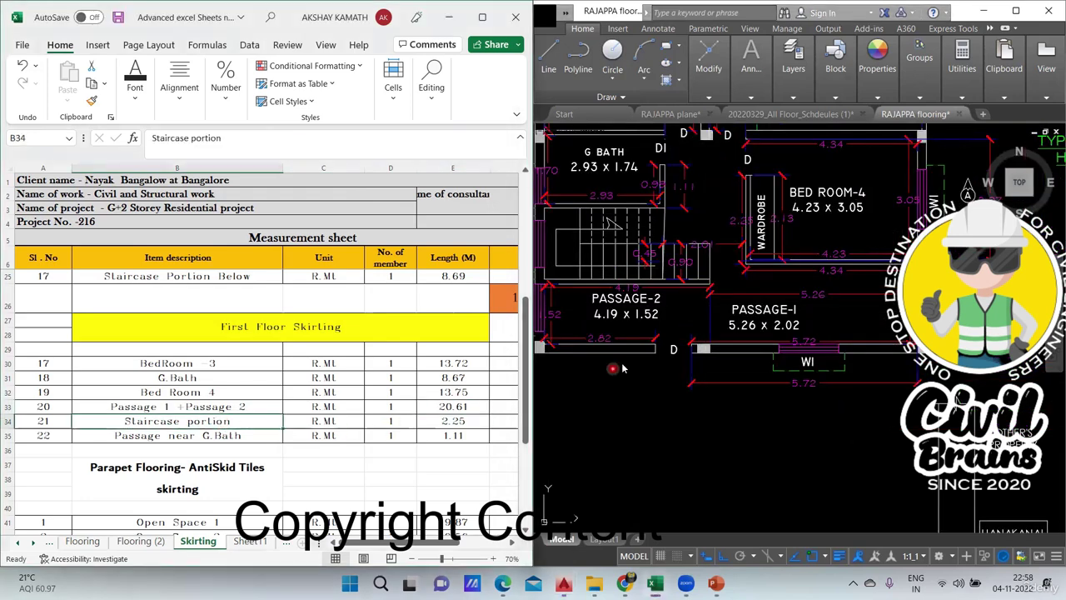
mouse_move(641, 352)
mouse_down()
mouse_move(766, 375)
mouse_move(753, 375)
mouse_up()
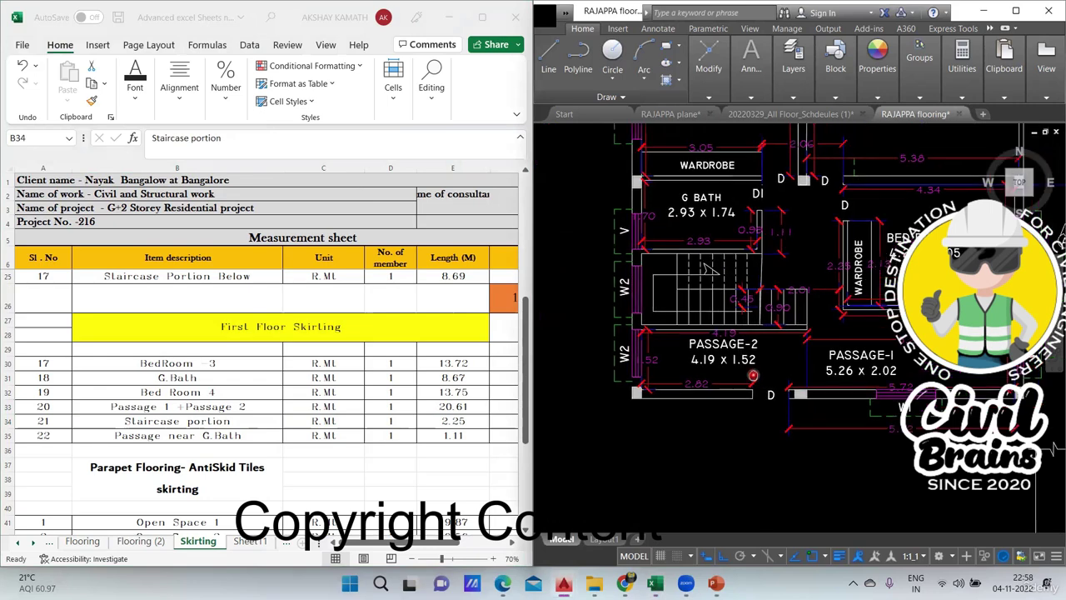
click(464, 420)
click(464, 420)
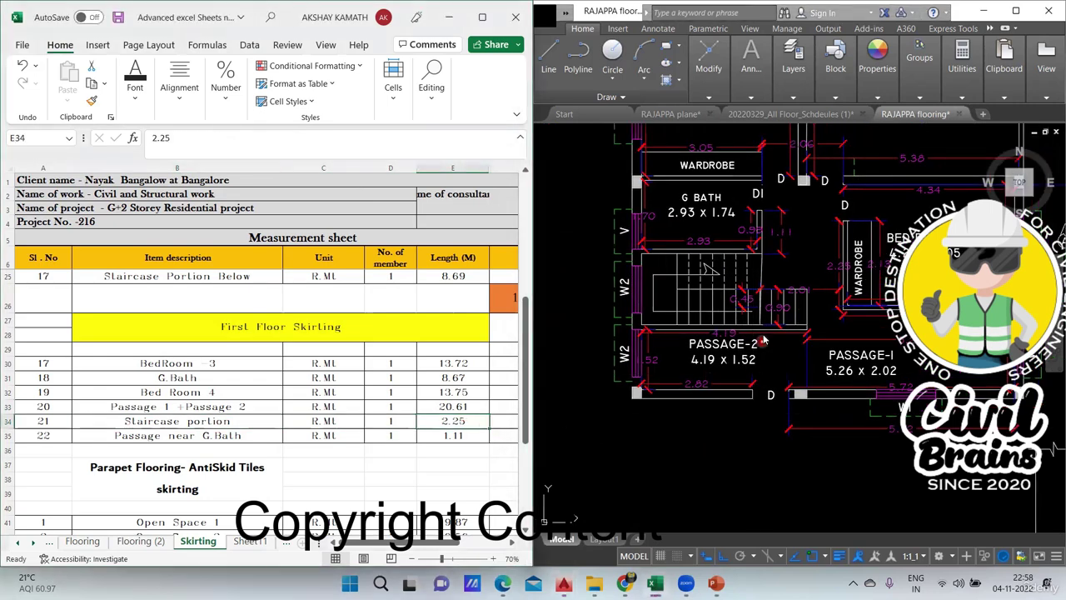
drag(220, 436, 404, 436)
click(450, 436)
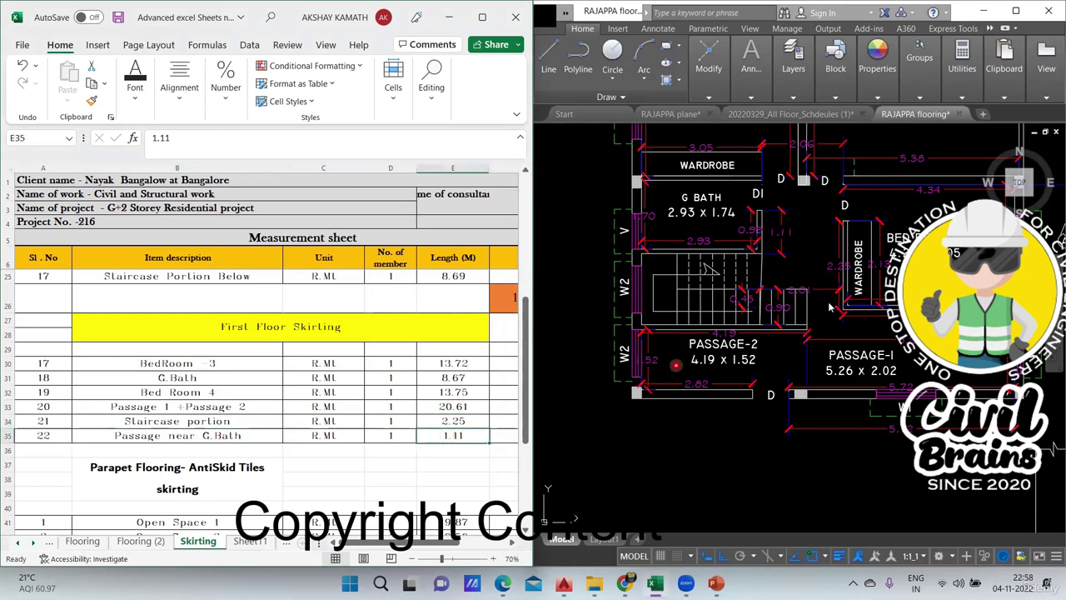
click(821, 316)
drag(816, 324, 800, 371)
scroll(781, 285, up, 2)
drag(781, 284, 770, 325)
click(450, 435)
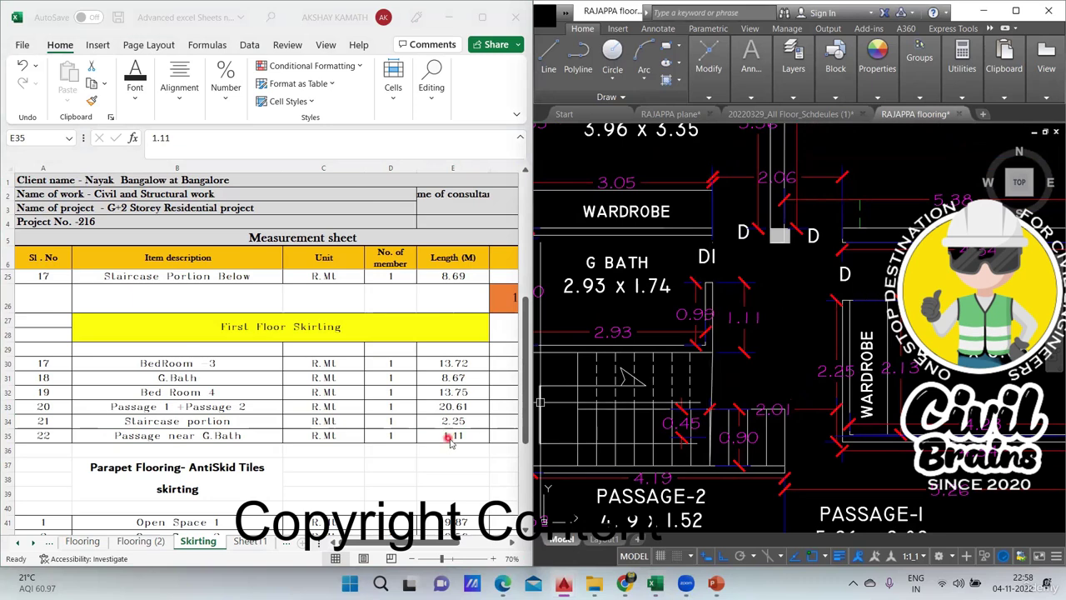
click(778, 290)
Maximize the AutoCAD window to show the first-floor flooring plan full screen.
scroll(778, 307, down, 2)
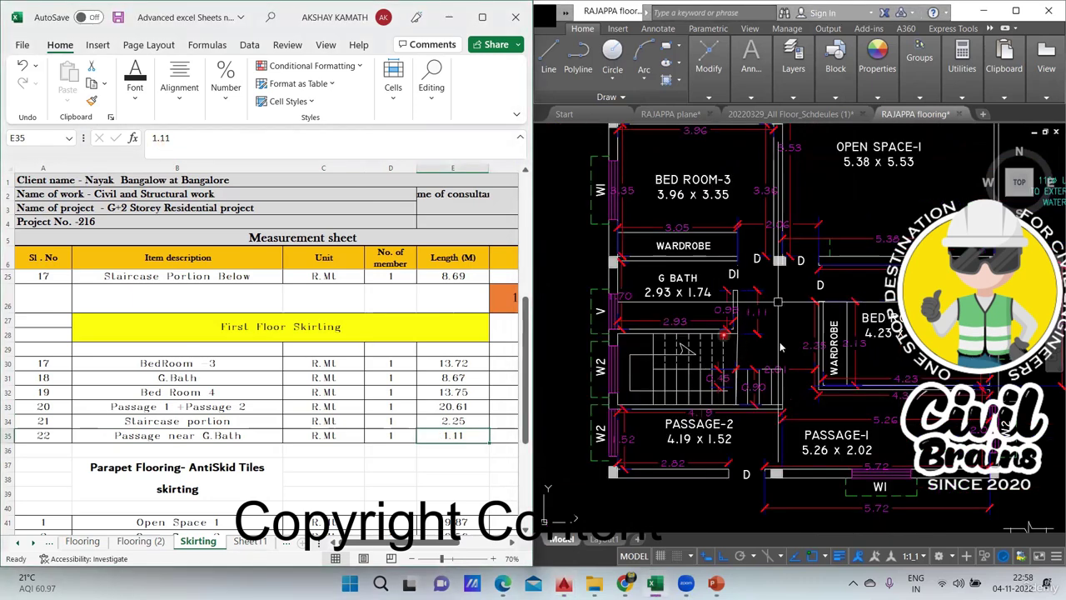
click(669, 154)
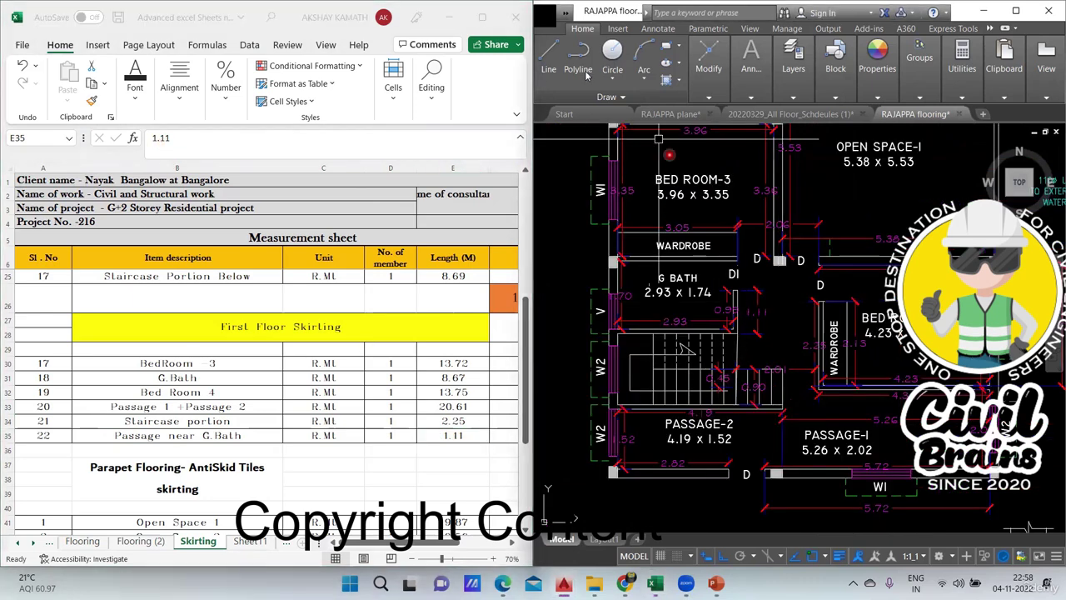
click(1018, 12)
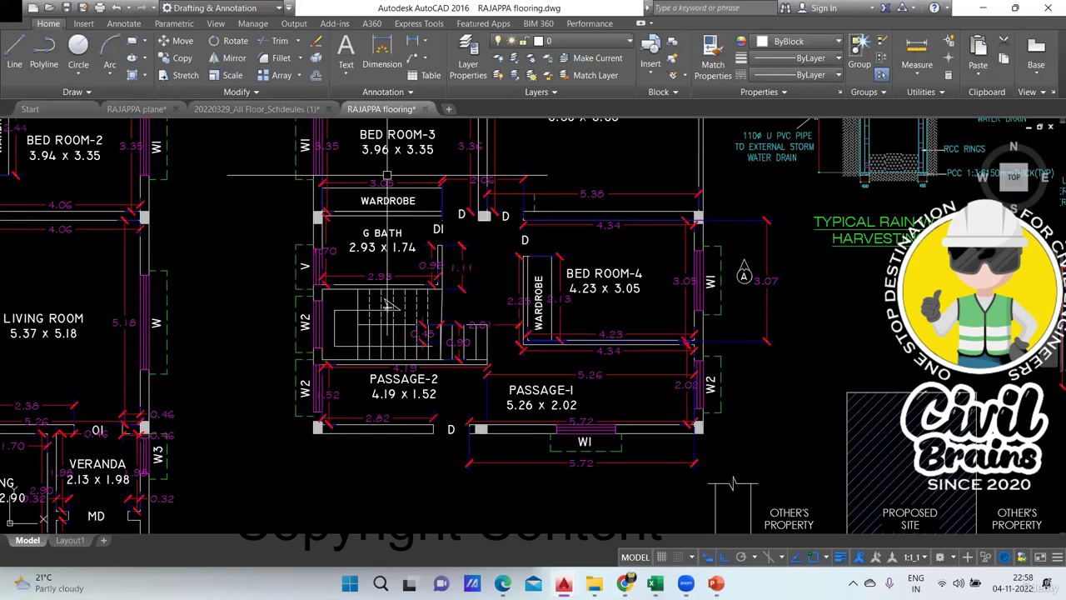
Mark out the G Bath, Bed Room-4, Passage-2 and Passage-1 areas already covered on the first-floor plan.
click(324, 213)
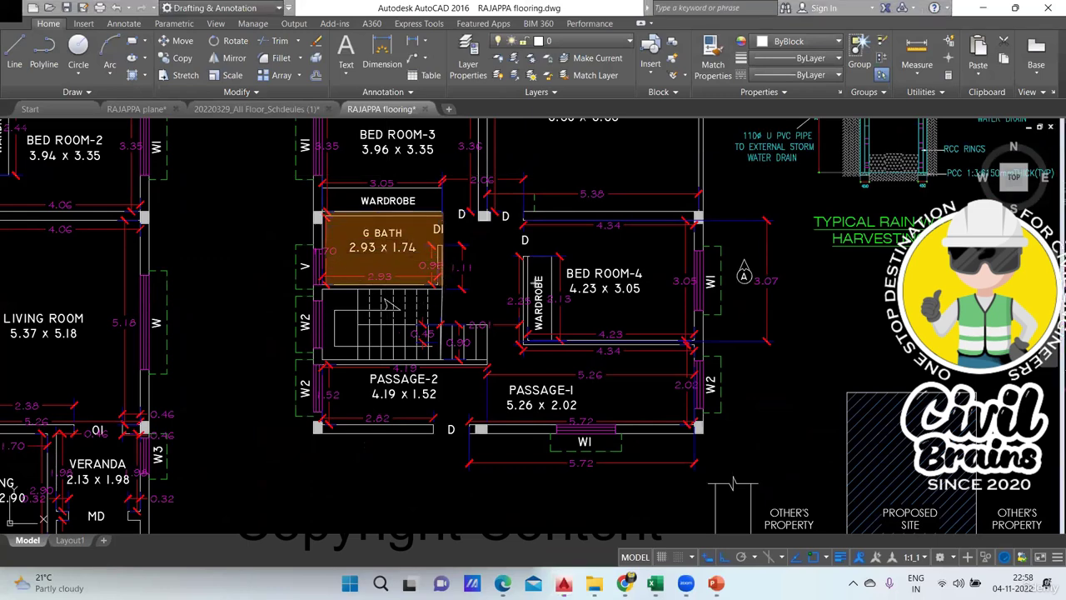
click(524, 213)
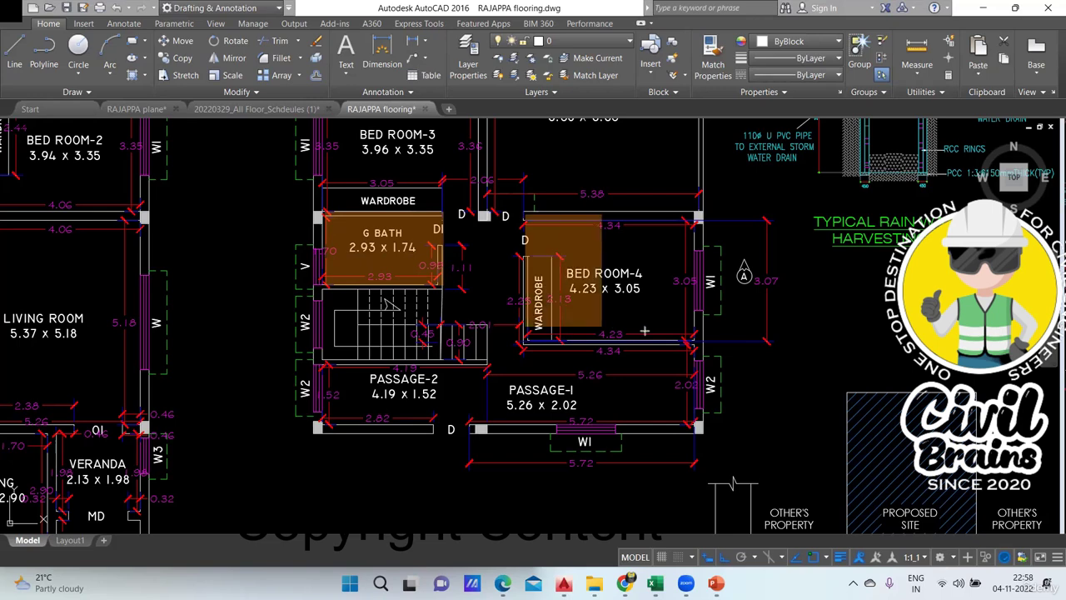
click(695, 338)
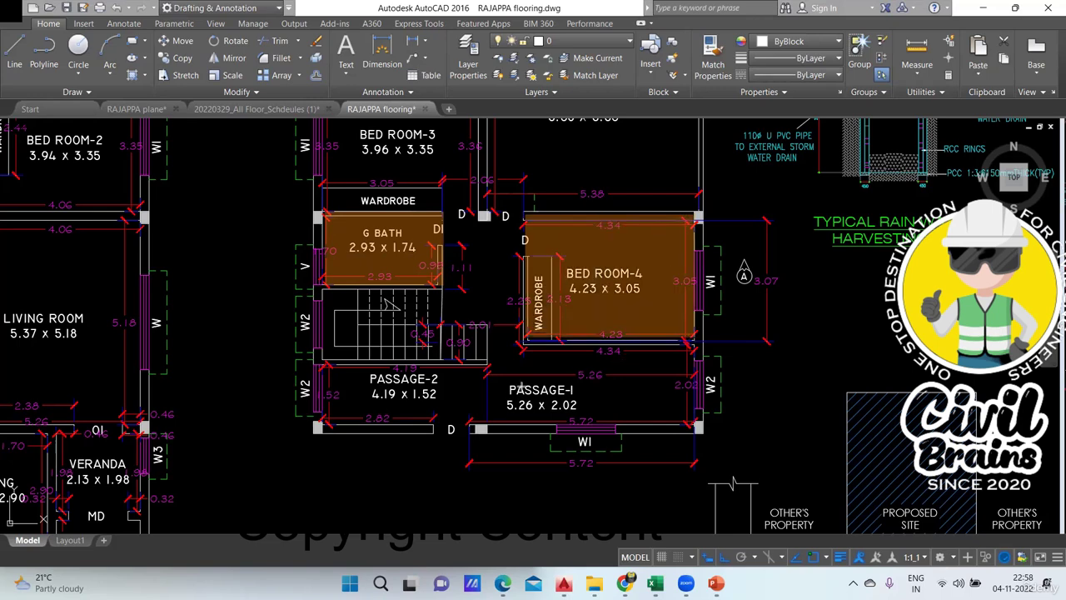
click(320, 366)
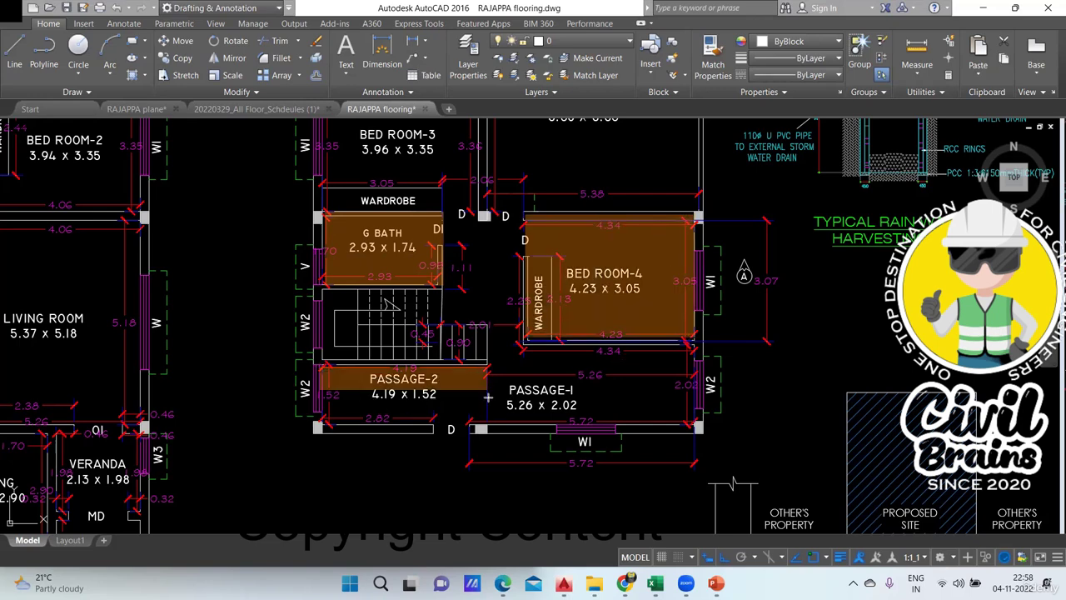
click(523, 345)
click(656, 379)
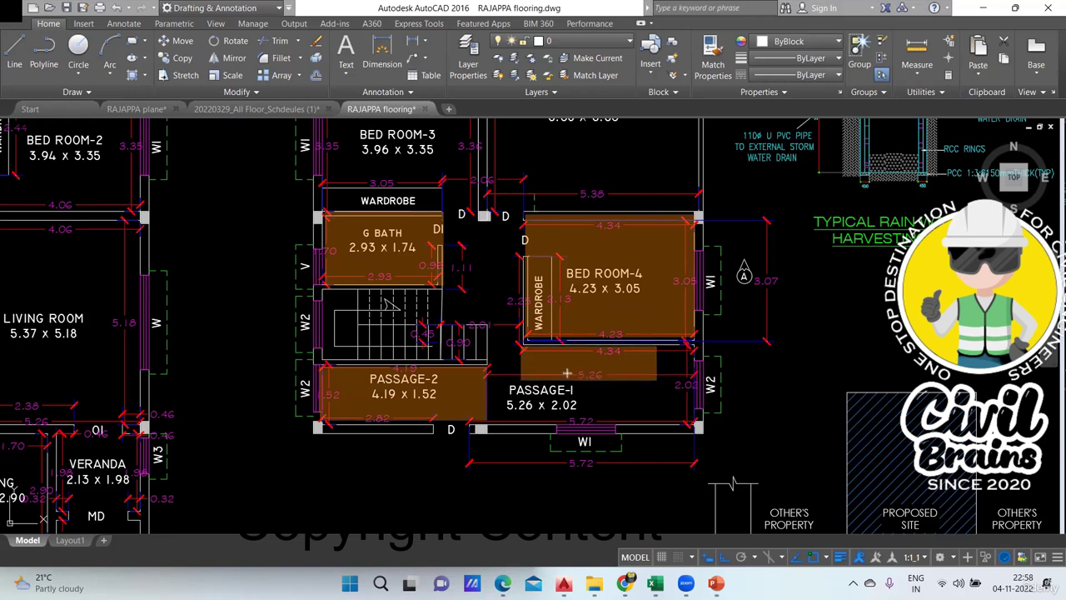
click(488, 347)
click(691, 424)
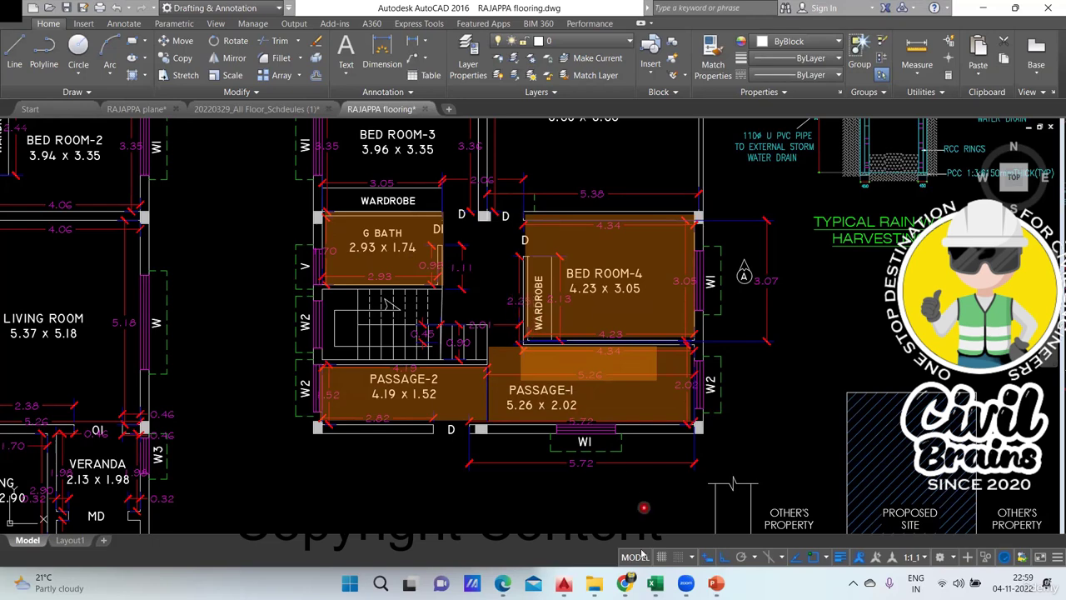
Compare the Staircase portion length in E34 of the Excel sheet with the dimensions around the first-floor staircase in AutoCAD.
click(655, 583)
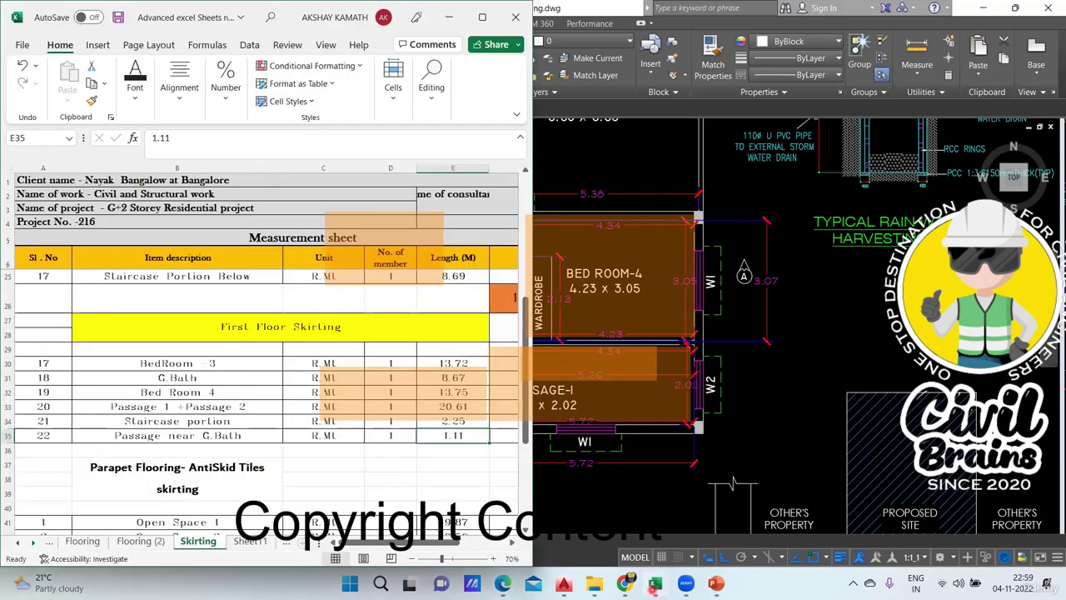
click(448, 422)
scroll(619, 369, down, 3)
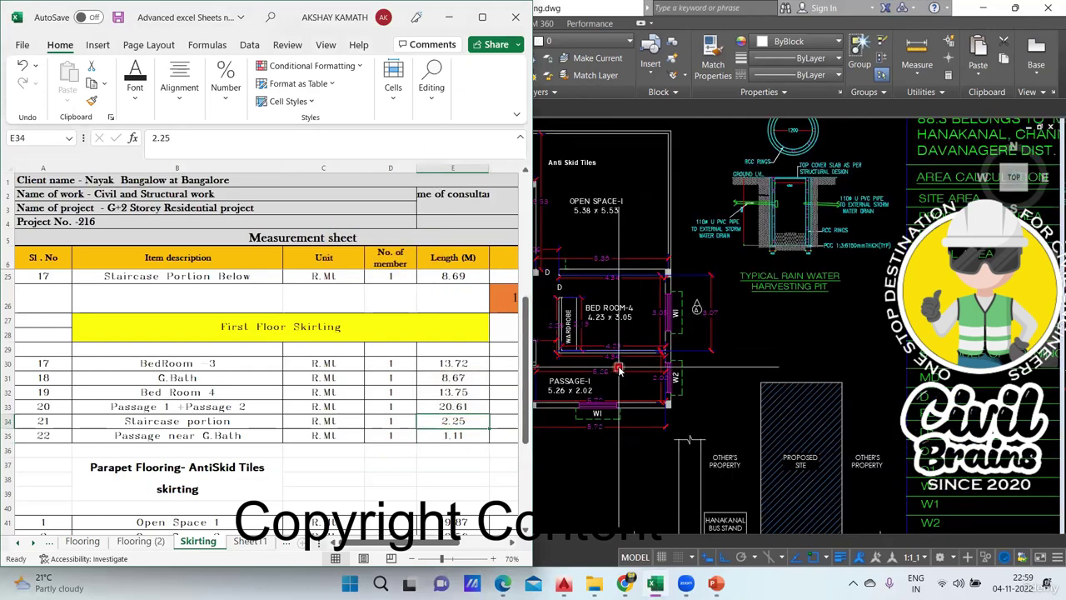
click(618, 367)
drag(557, 323, 678, 322)
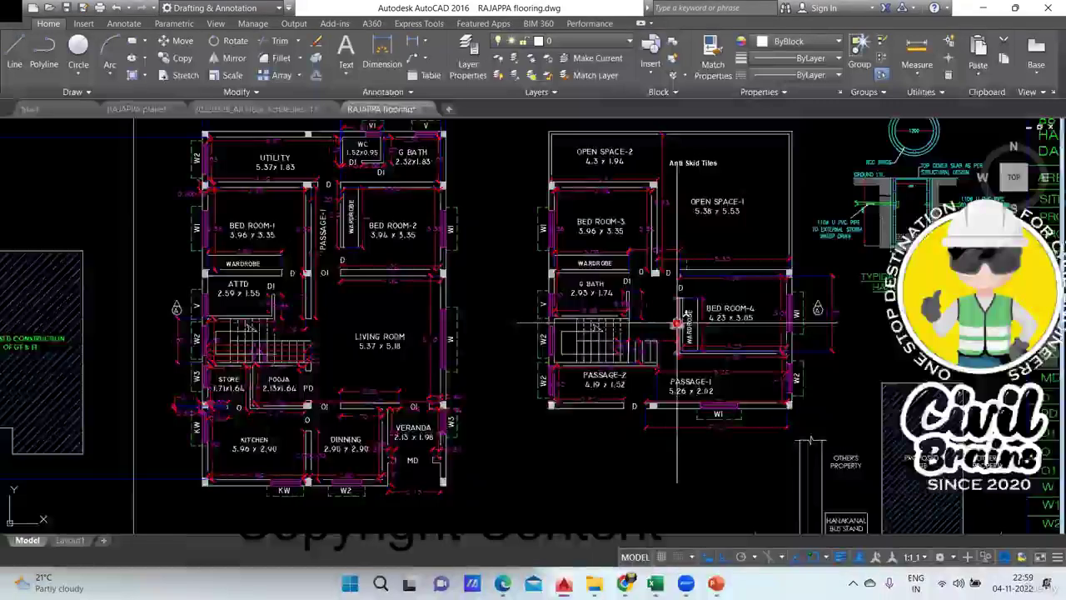
scroll(678, 323, up, 4)
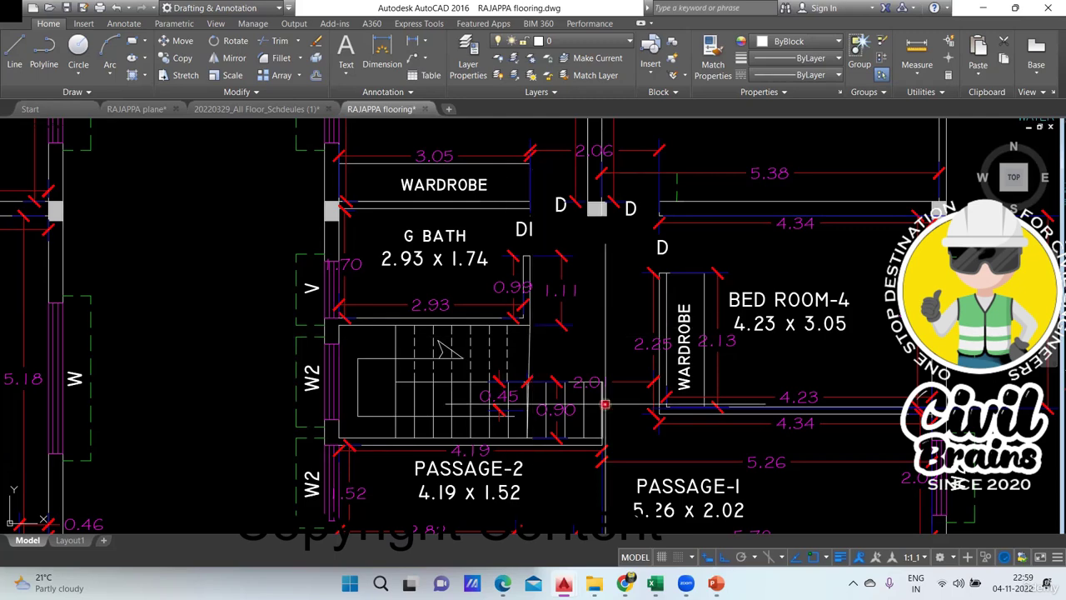
scroll(545, 376, down, 2)
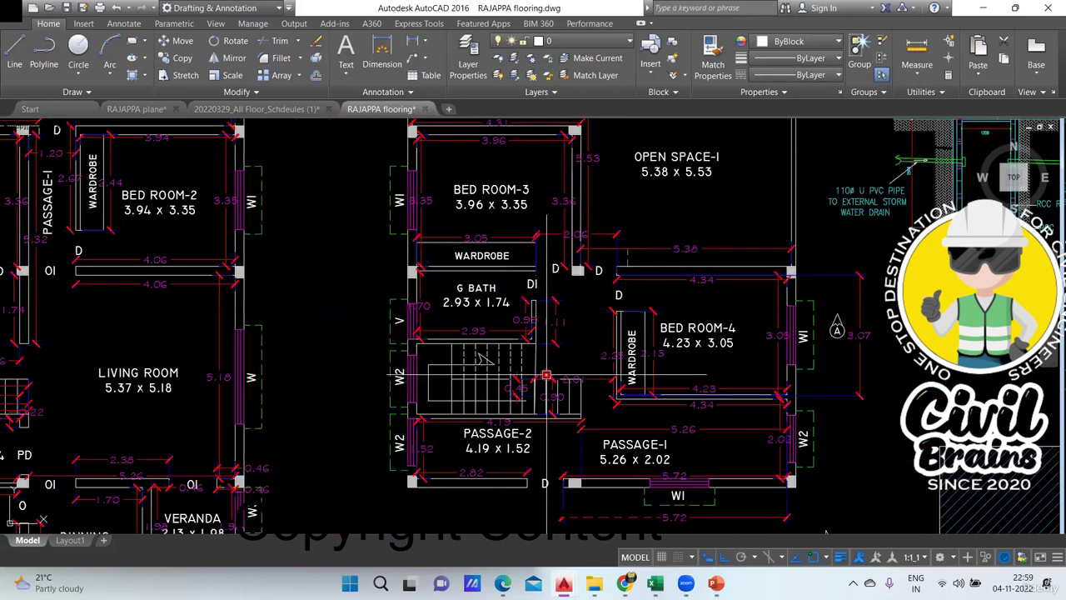
Examine the dimensioned landing walls of the ground-floor staircase against the matching walls of the first-floor staircase.
drag(254, 378, 595, 378)
drag(777, 334, 543, 325)
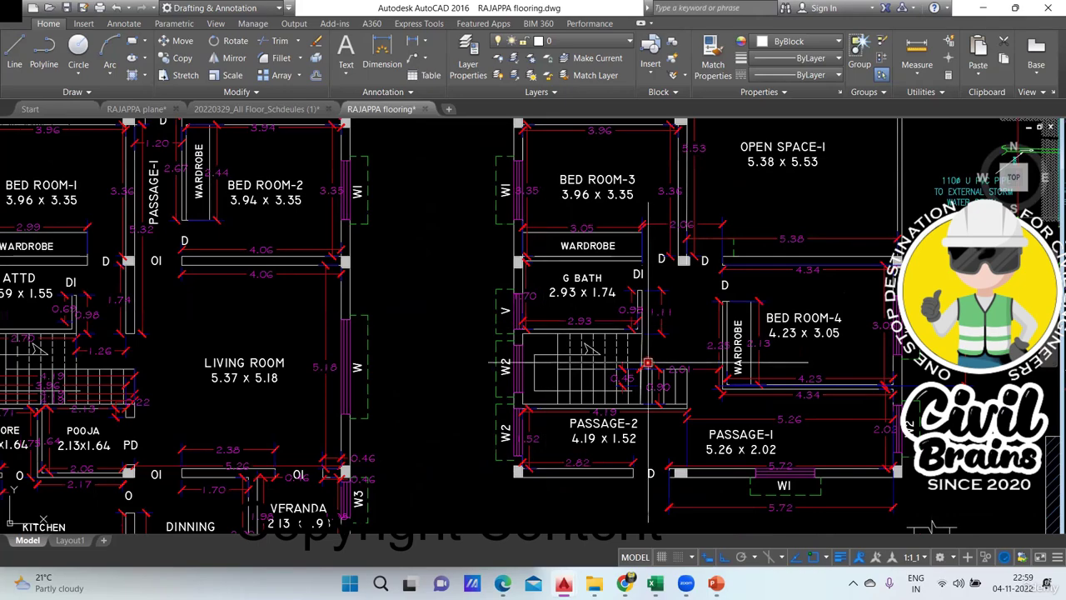
scroll(543, 325, up, 2)
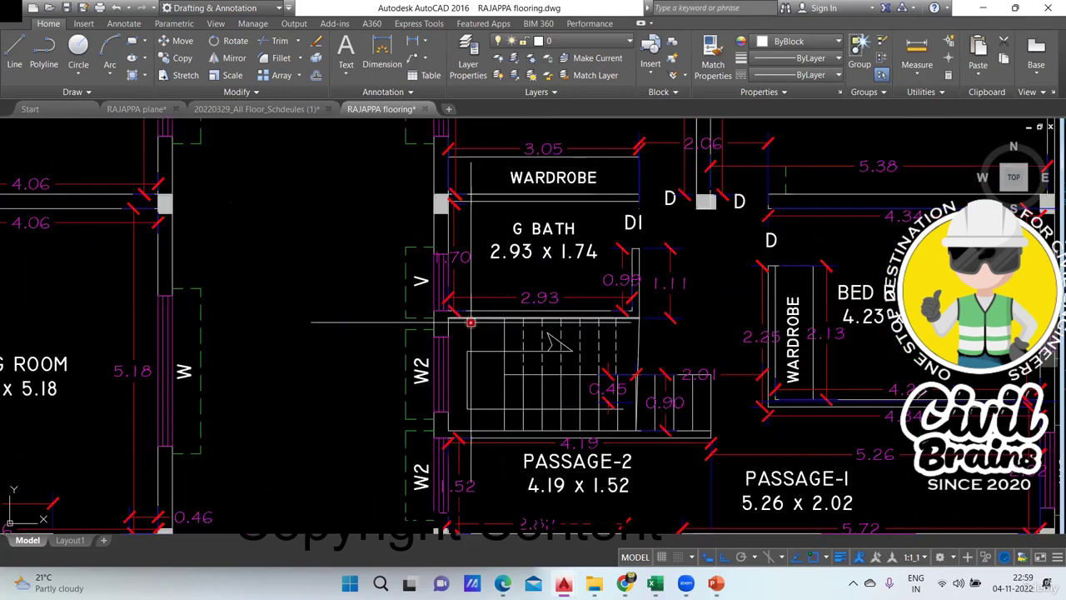
scroll(603, 320, down, 2)
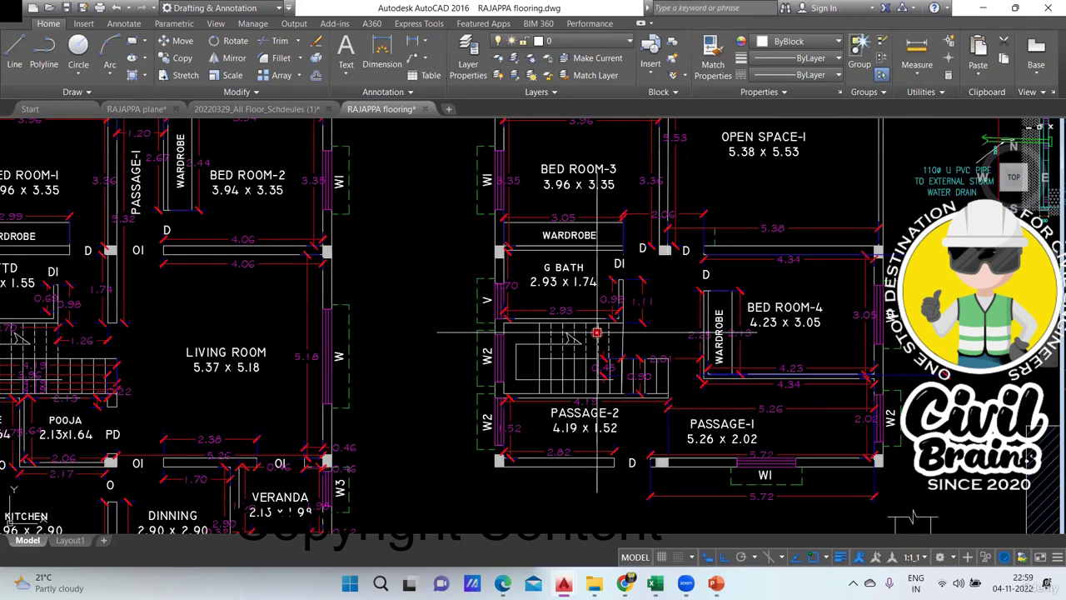
scroll(596, 333, down, 1)
scroll(167, 320, up, 1)
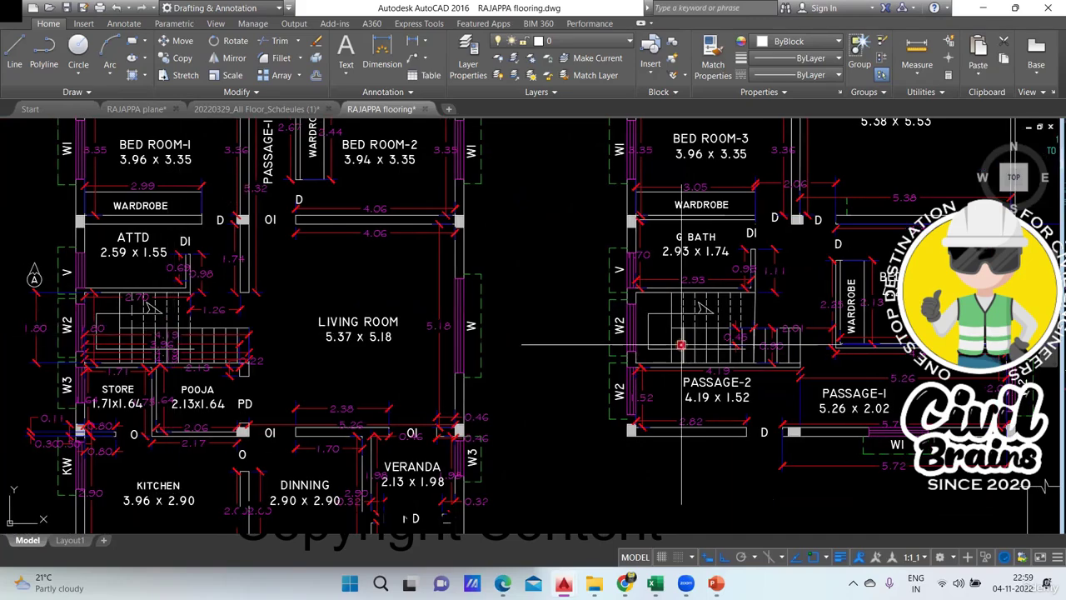
scroll(681, 344, up, 2)
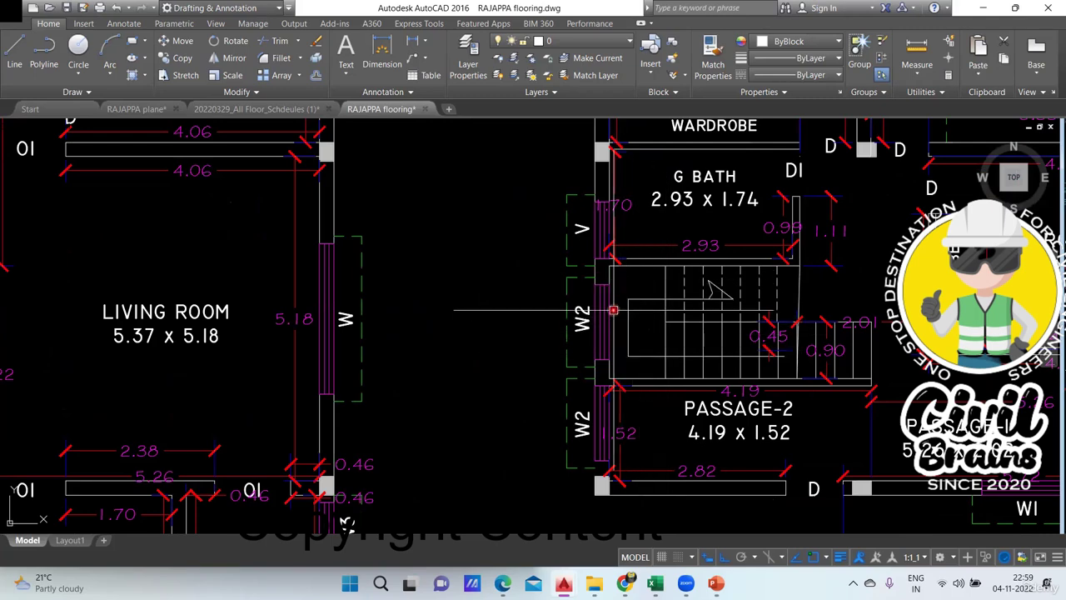
mouse_move(682, 367)
mouse_down()
mouse_move(647, 363)
mouse_move(877, 329)
mouse_move(1023, 351)
mouse_up()
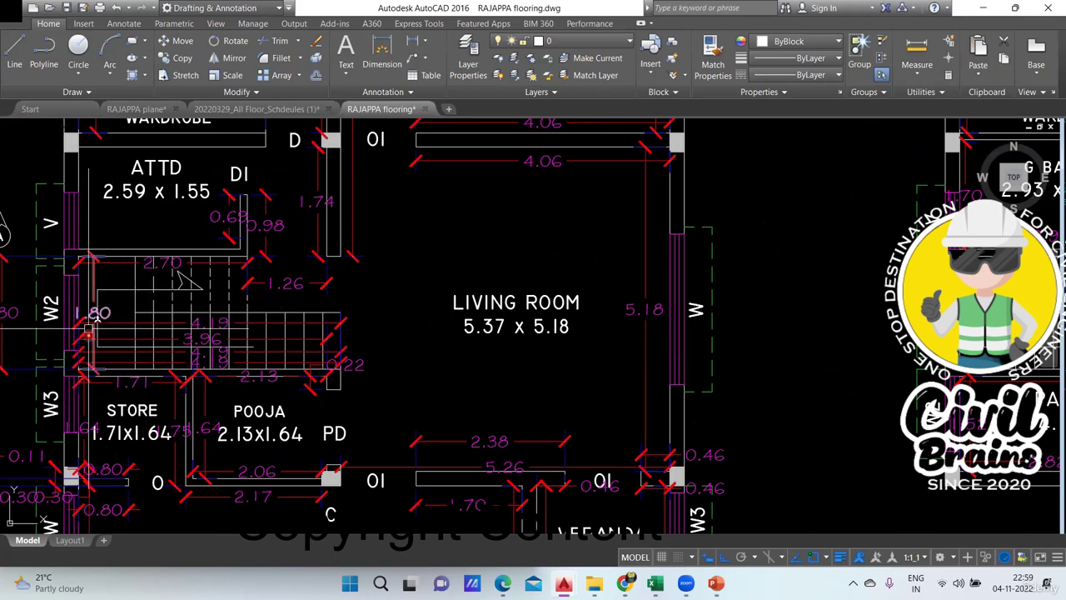
drag(869, 340, 685, 335)
drag(917, 361, 783, 357)
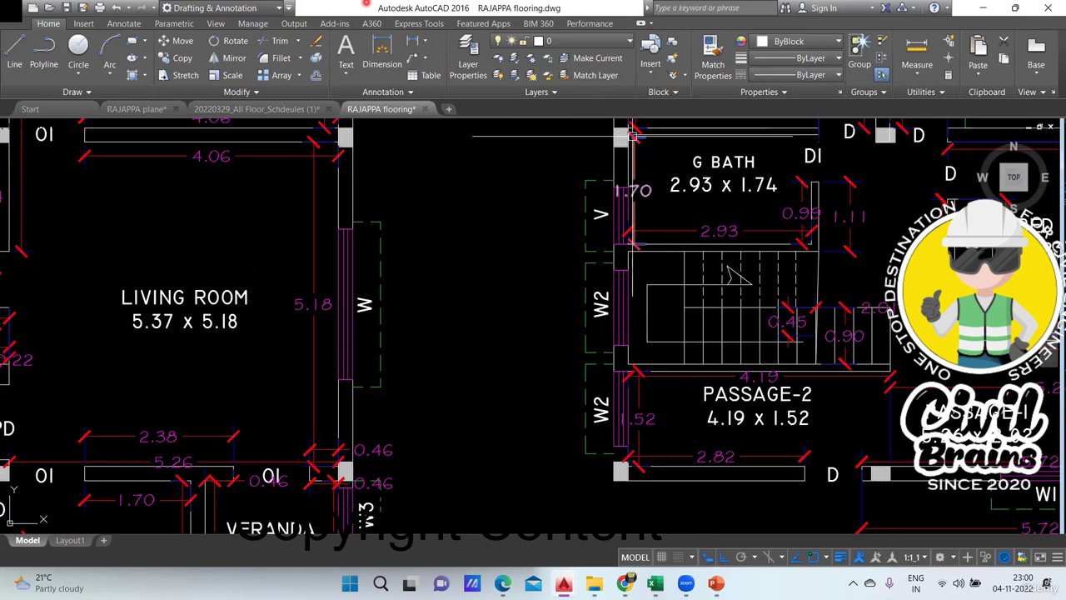
Add a linear dimension to the first-floor stair landing's edge on the Passage-2 side.
scroll(678, 362, up, 2)
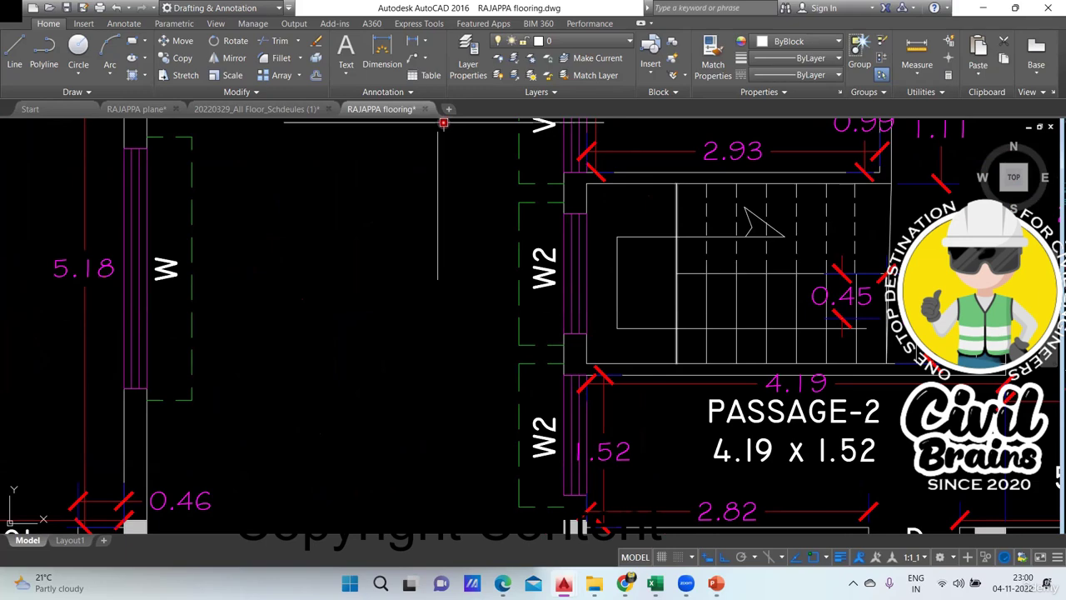
text(dli)
key(Return)
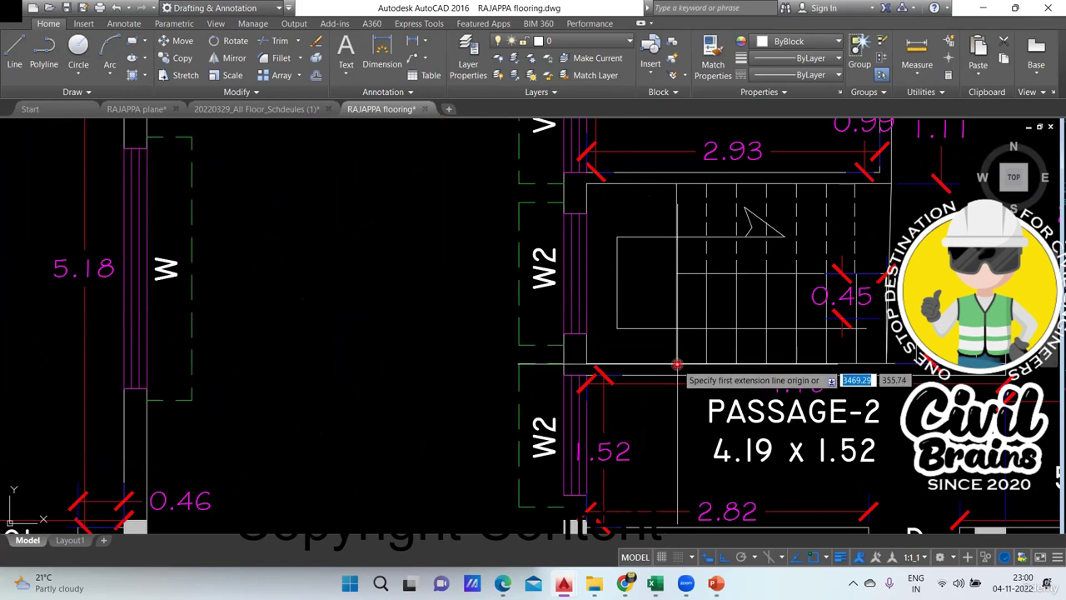
click(677, 364)
click(587, 364)
click(583, 353)
Add a vertical linear dimension along the stair landing's wall at window W2.
key(Return)
click(583, 364)
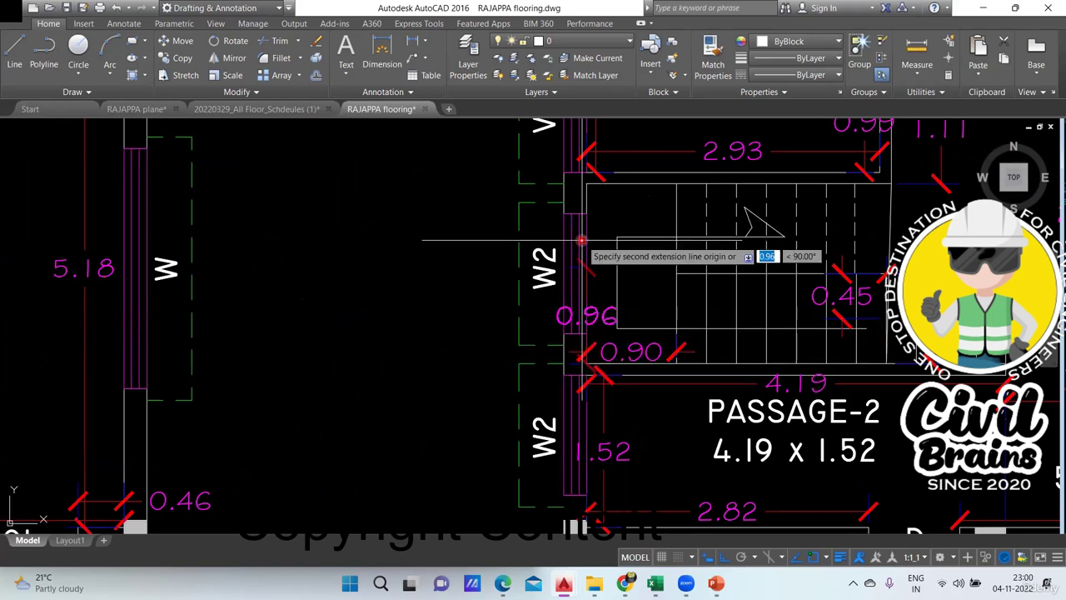
click(587, 183)
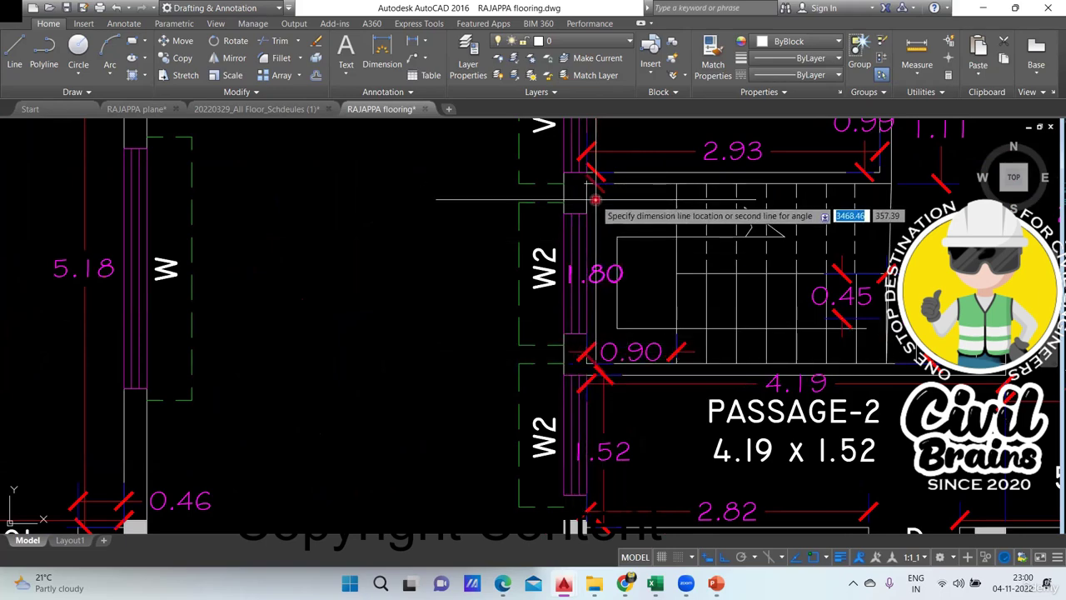
click(588, 185)
Add a linear dimension to the stair landing's edge on the G Bath side.
key(Return)
click(588, 185)
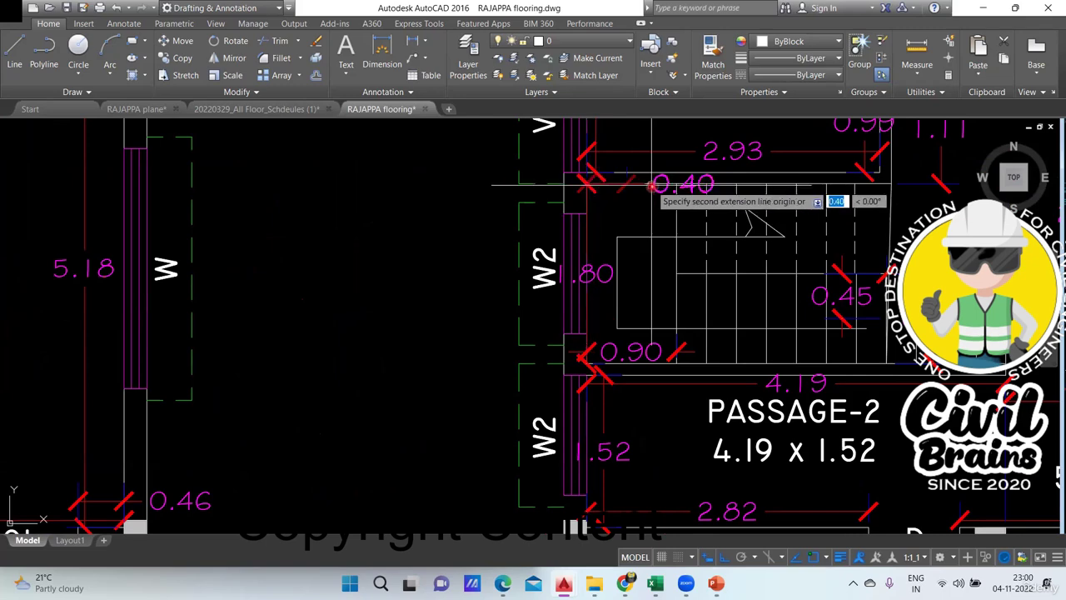
click(676, 184)
click(677, 189)
key(Return)
key(Escape)
key(Return)
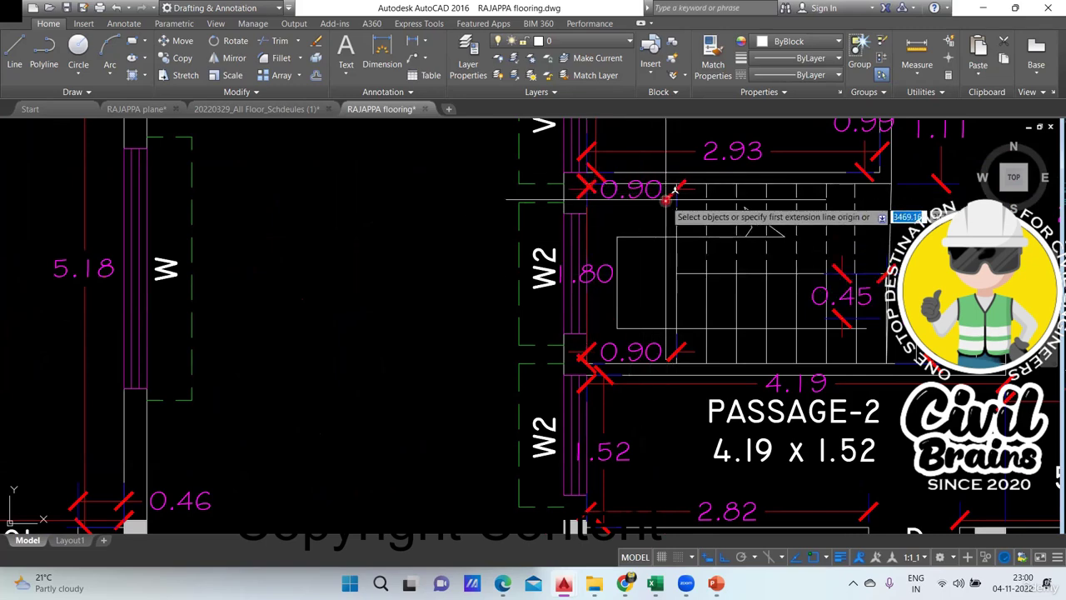
Check the Staircase portion entry in row 34 against the wall dimension beside the Bed Room-4 wardrobe.
drag(705, 254, 524, 266)
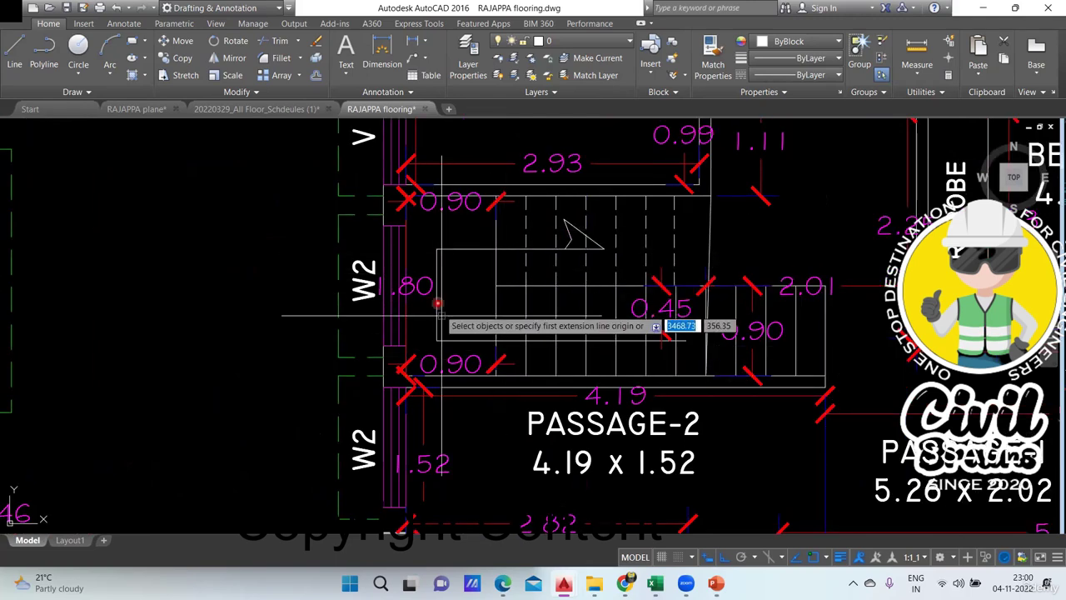
drag(488, 269, 405, 327)
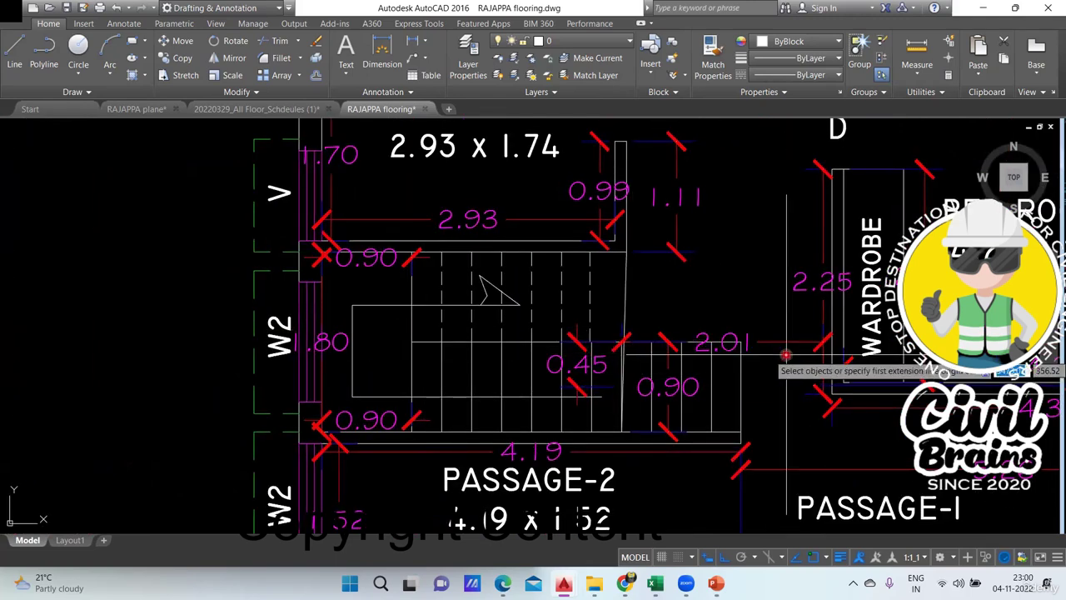
drag(787, 385, 732, 383)
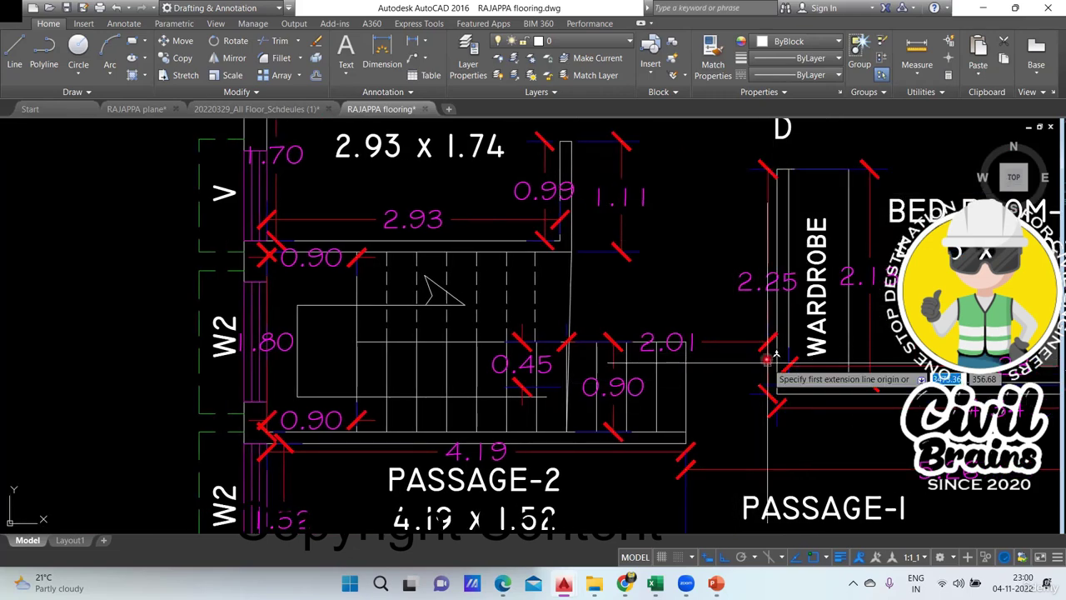
scroll(768, 391, down, 2)
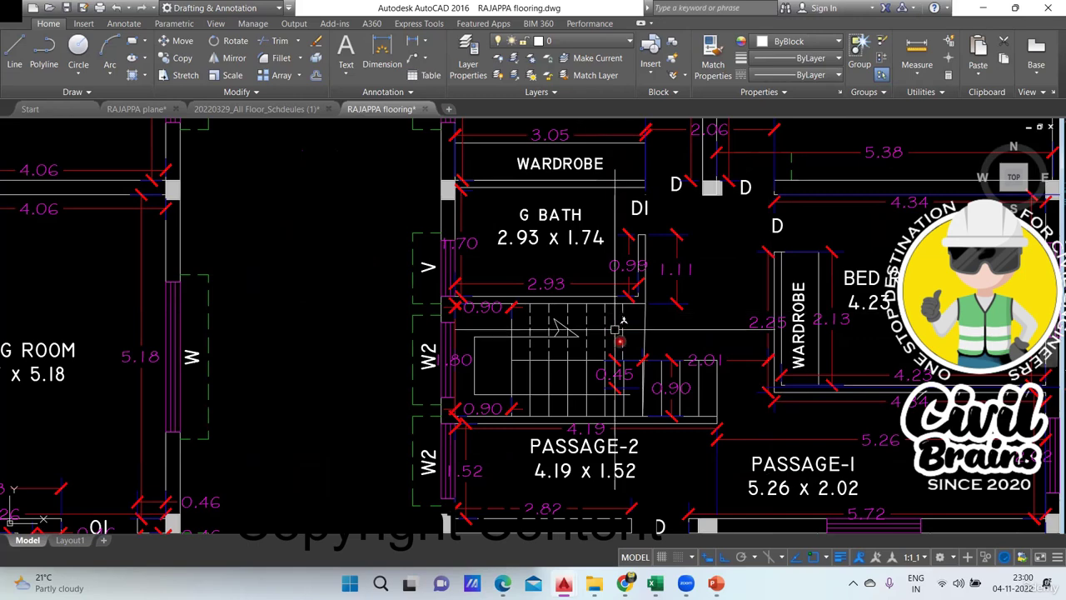
click(654, 583)
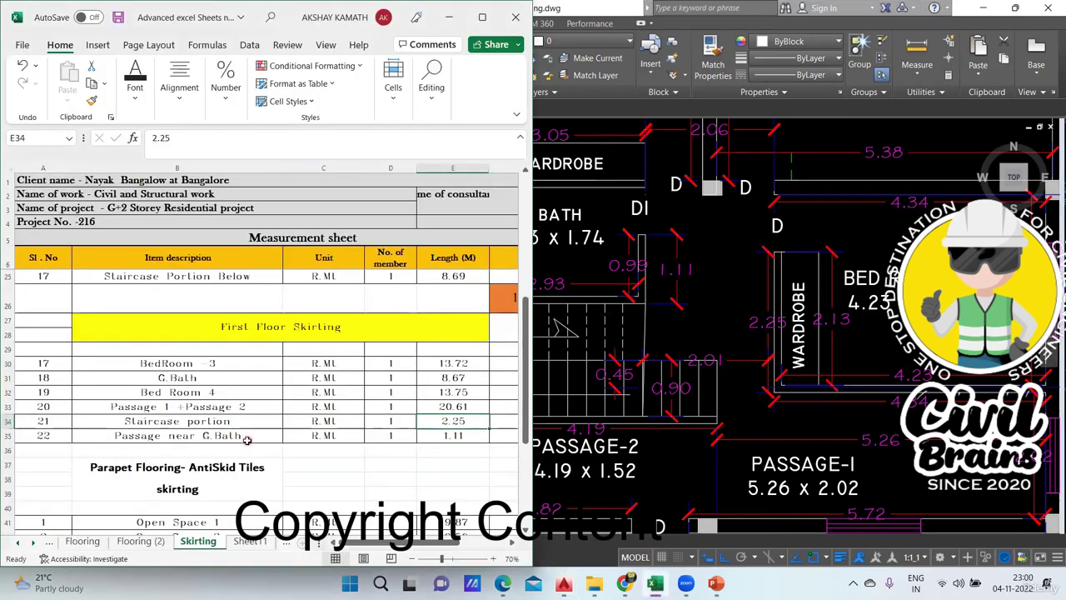
click(240, 425)
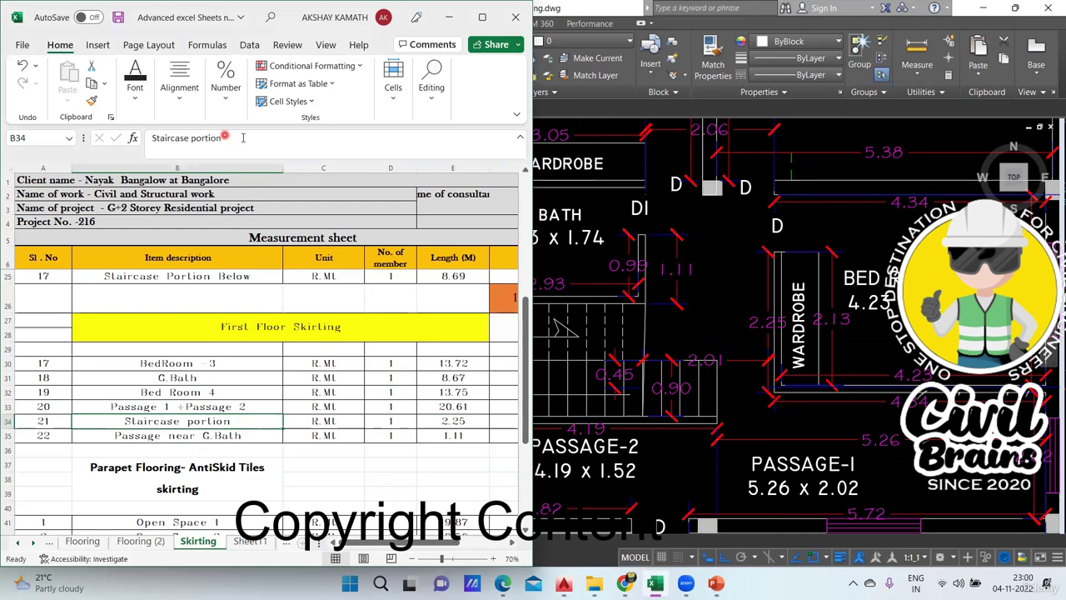
click(449, 423)
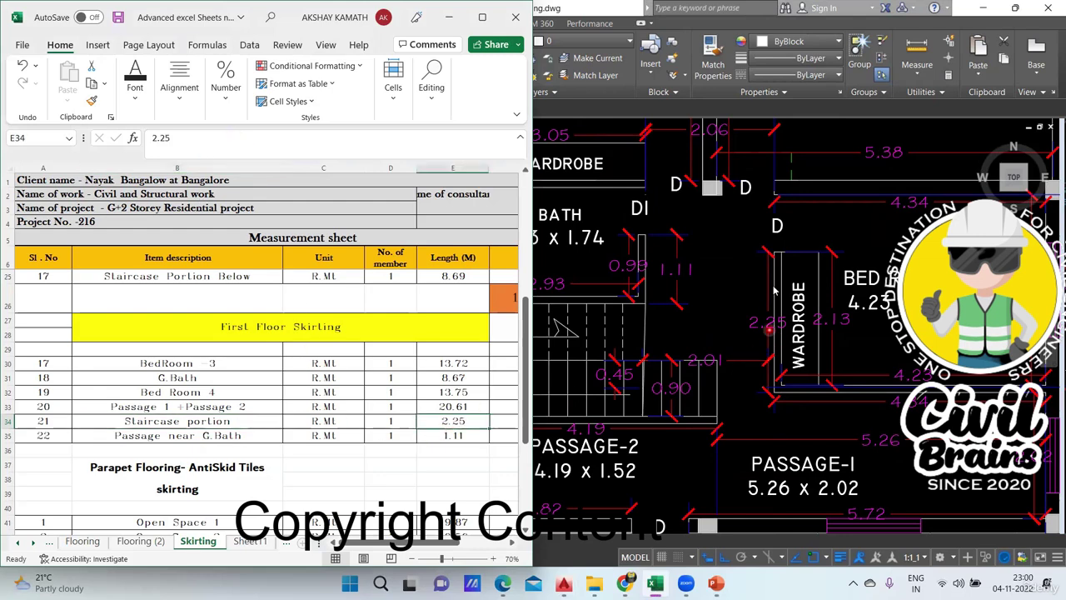
Arrange the AutoCAD flooring drawing side by side with the Excel measurement sheet.
click(783, 380)
drag(783, 346, 885, 345)
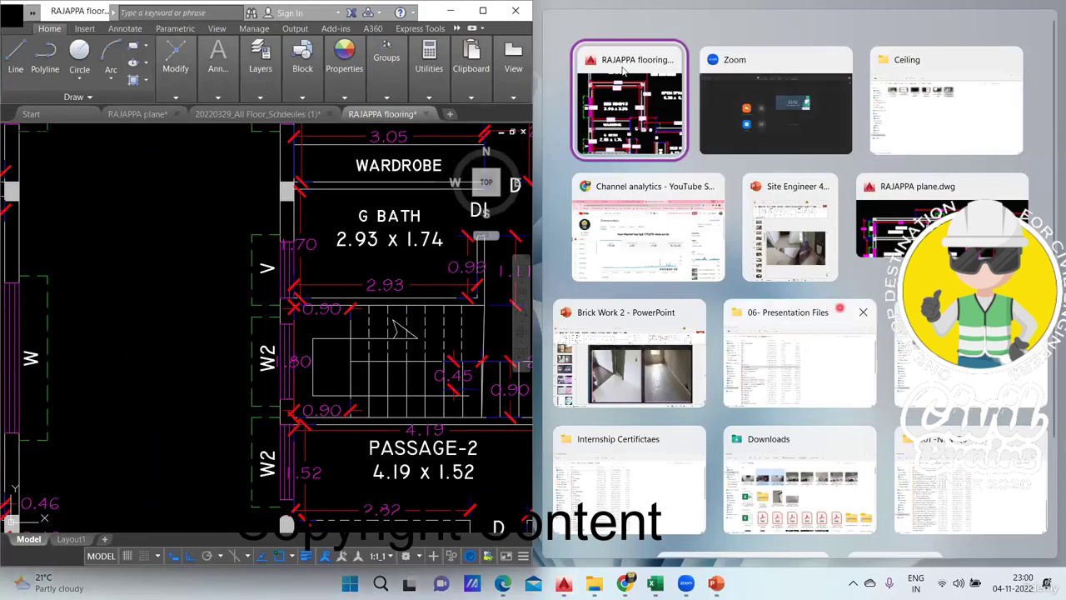
click(483, 11)
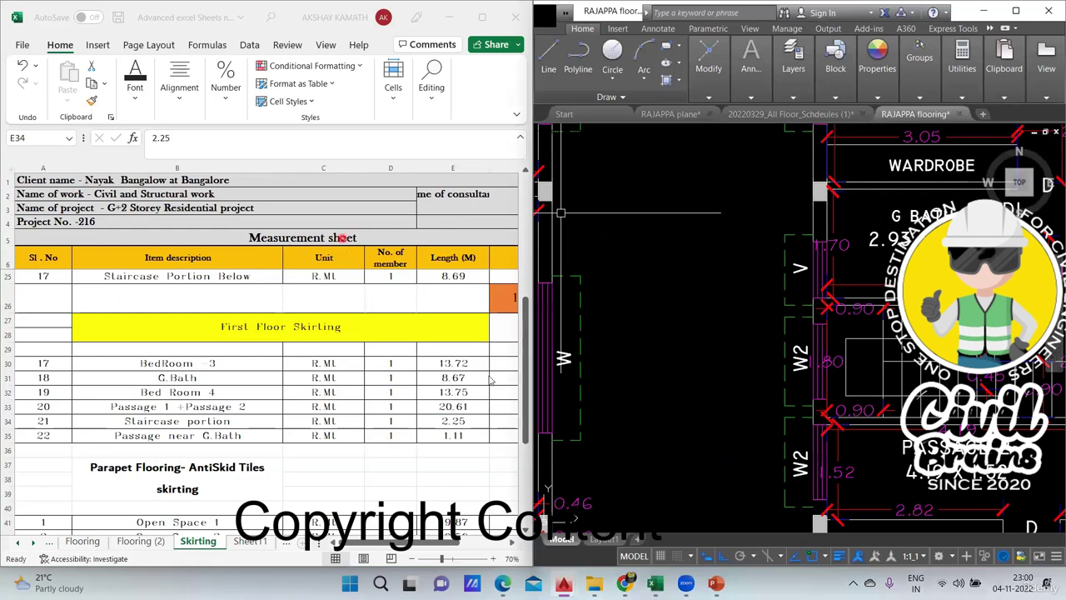
Set the Staircase portion length in E34 to 2.25+0.90+1.80+0.90, adding the landing's wall dimensions from the drawing.
click(469, 417)
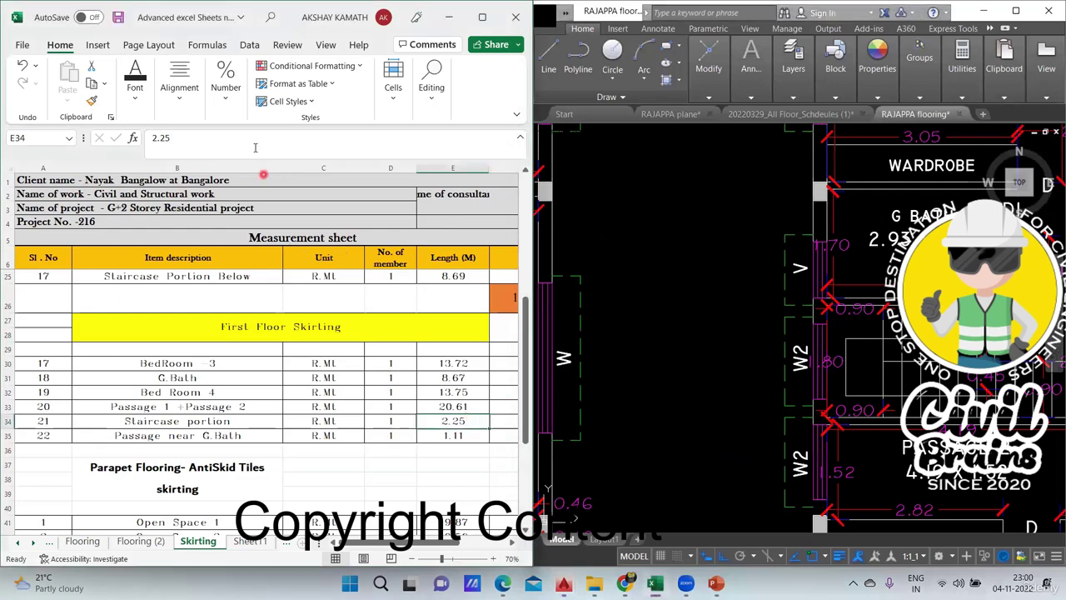
click(862, 309)
drag(874, 319, 625, 302)
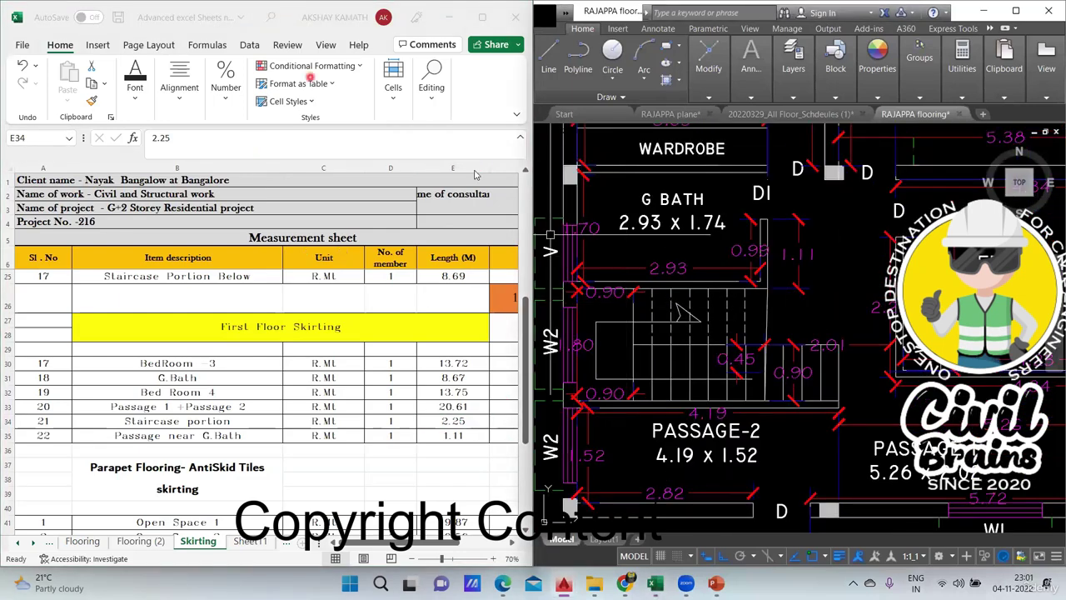
click(252, 143)
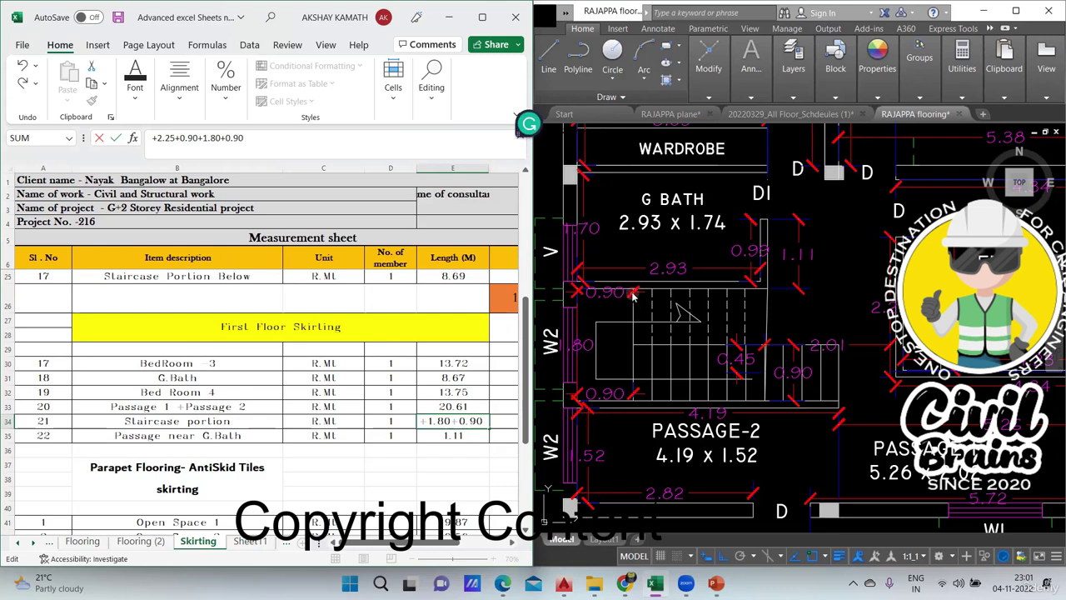
click(658, 294)
click(853, 252)
key(Return)
Maximize the measurement sheet, merge G36:G37, and sum the first-floor skirting values G30:G35 in the merged cell.
click(483, 16)
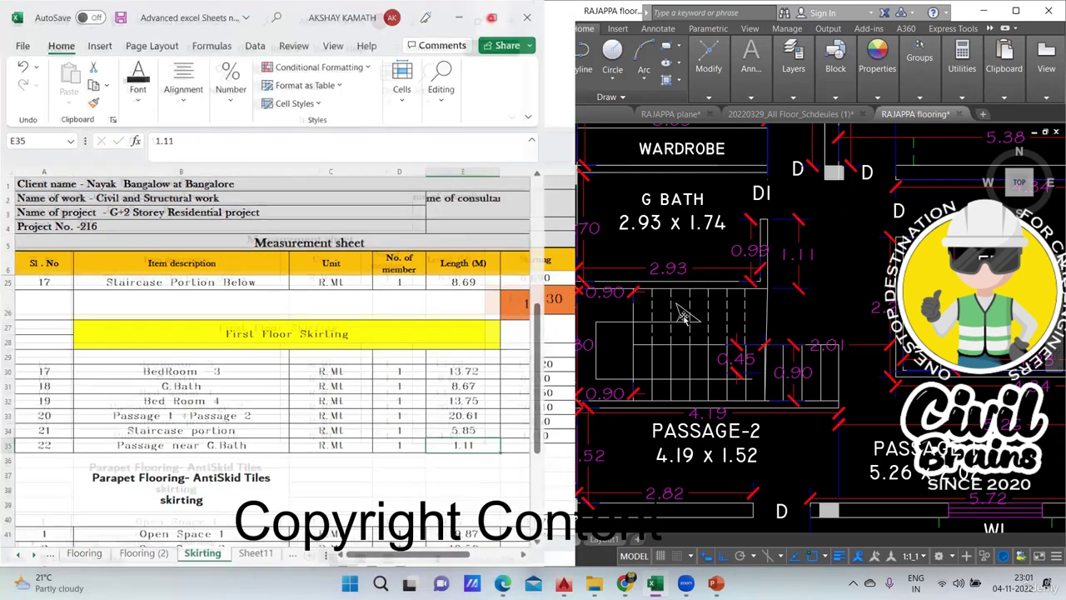
click(518, 426)
click(479, 425)
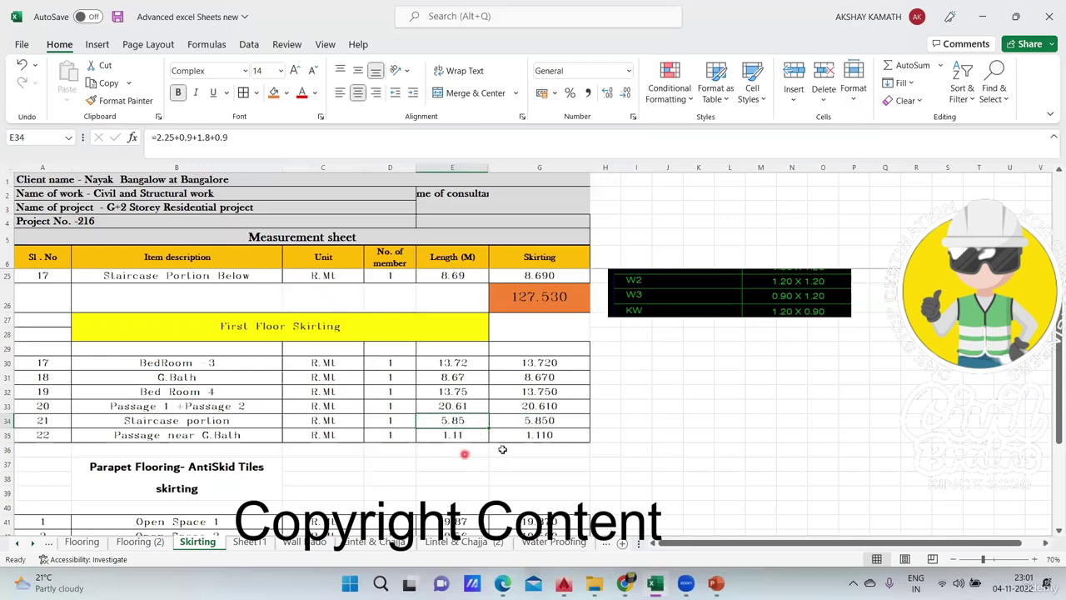
drag(526, 451, 525, 465)
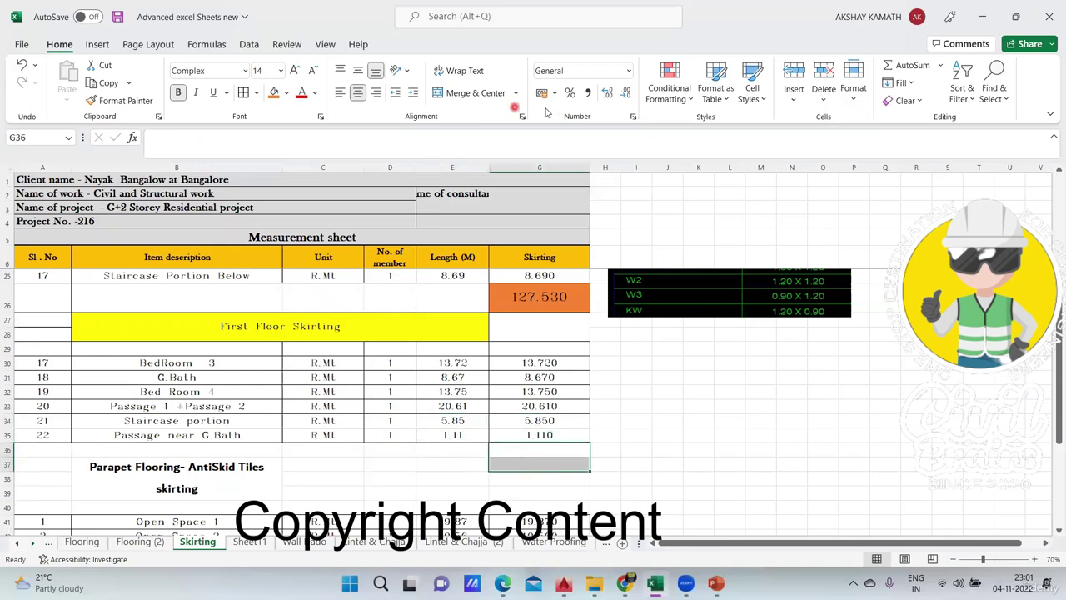
double_click(559, 459)
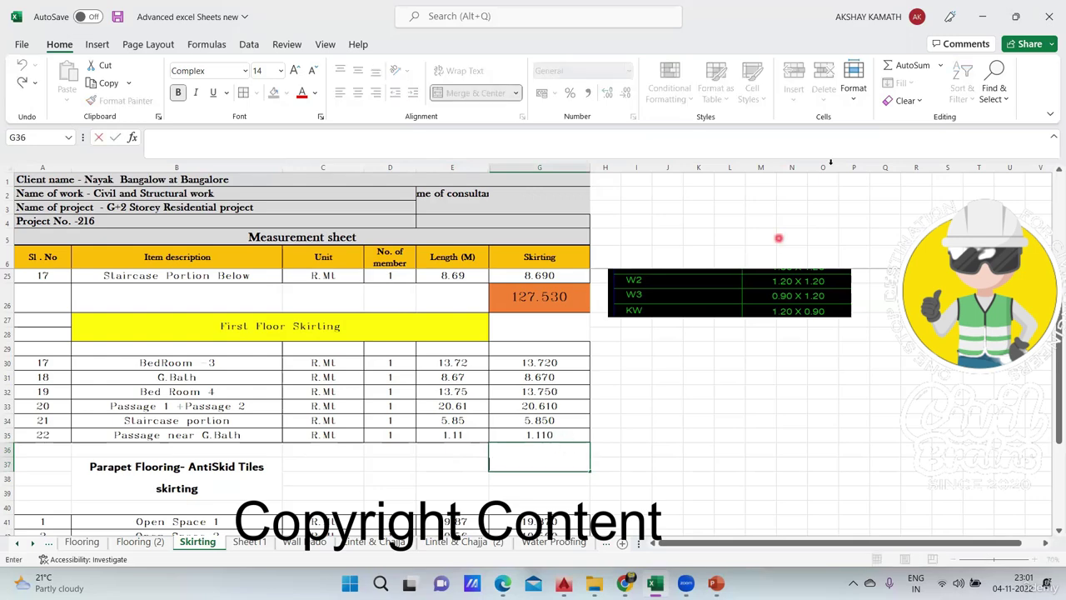
click(912, 67)
click(910, 68)
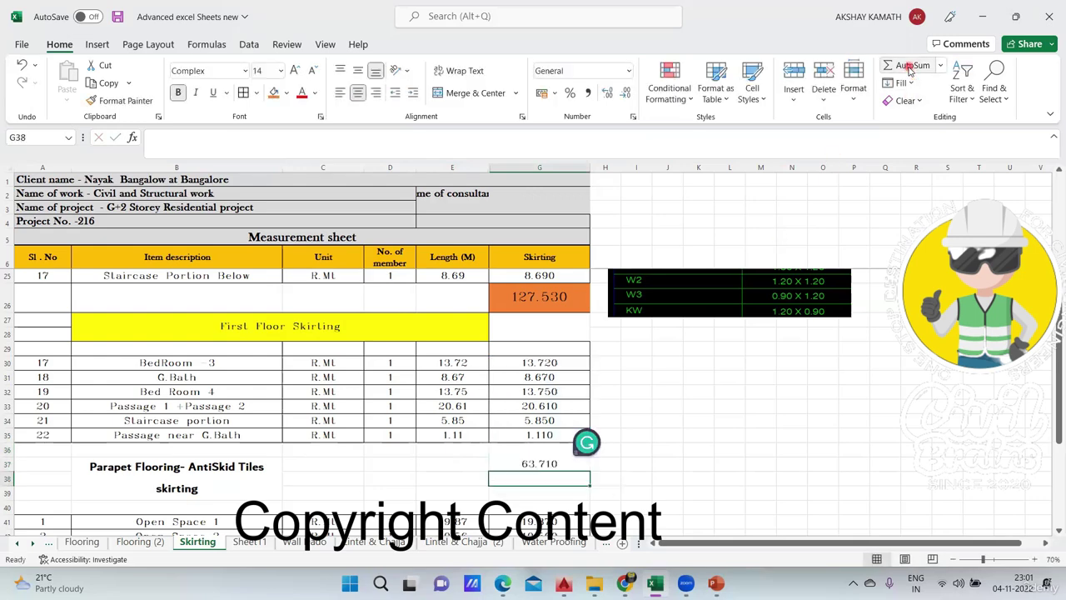
Format the first-floor total in G36 with middle alignment, font size 20, orange fill and an outside border.
click(358, 72)
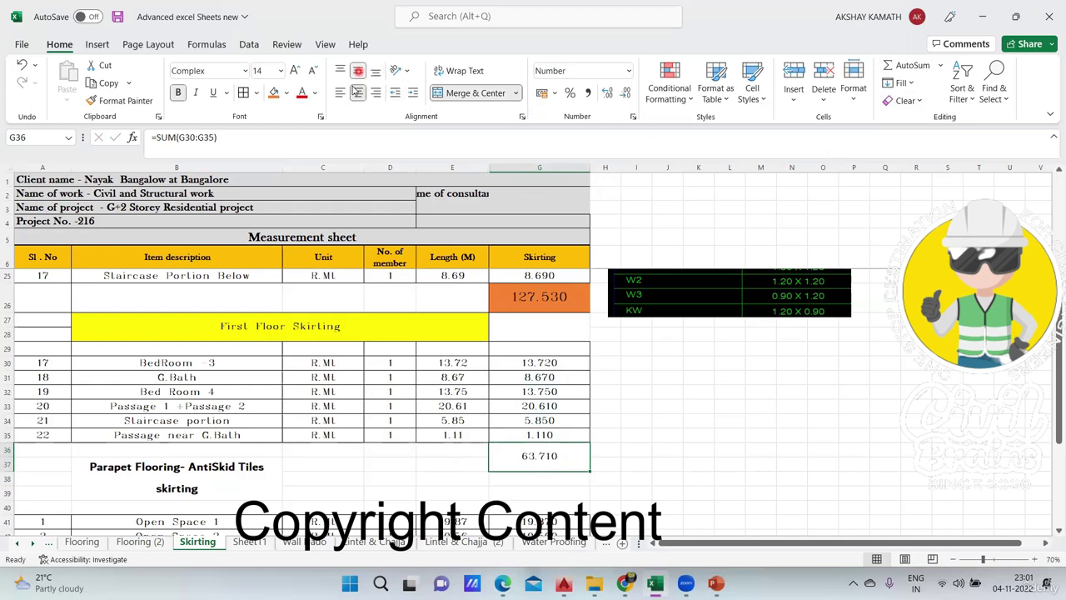
click(297, 71)
click(298, 71)
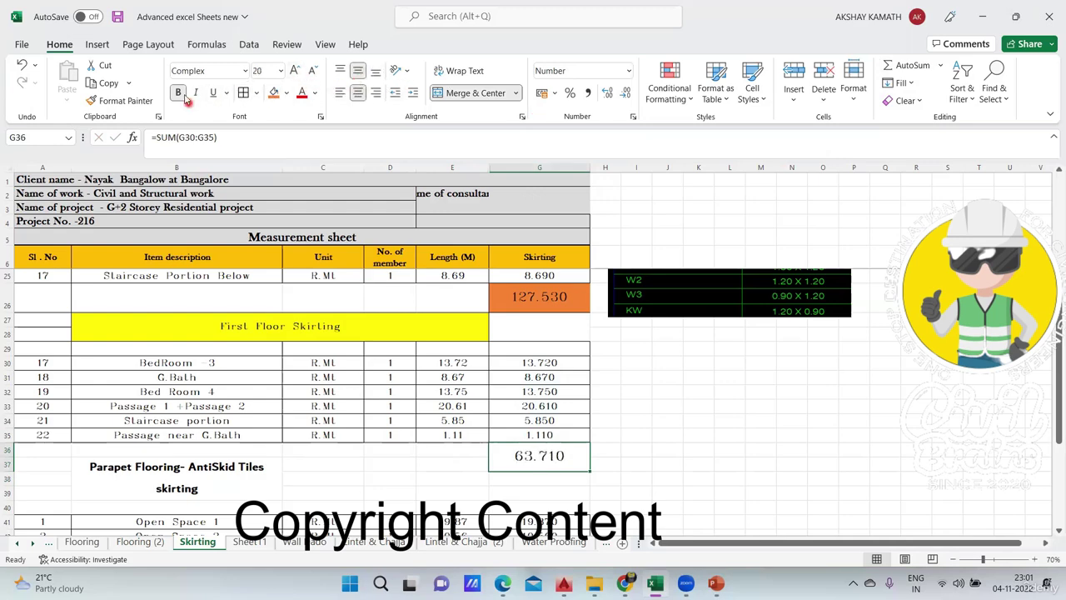
click(659, 468)
click(533, 452)
click(274, 95)
click(258, 94)
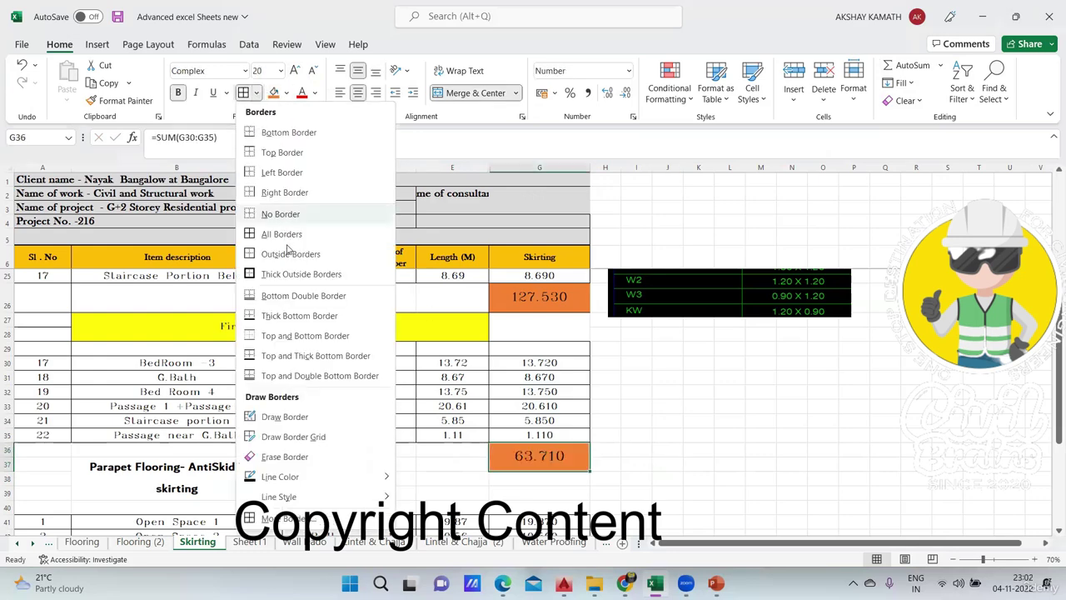
click(292, 254)
click(785, 450)
Switch to the AutoCAD flooring drawing, maximize it and show the anti-skid tiled Open Space-1 and Open Space-2.
scroll(757, 438, down, 3)
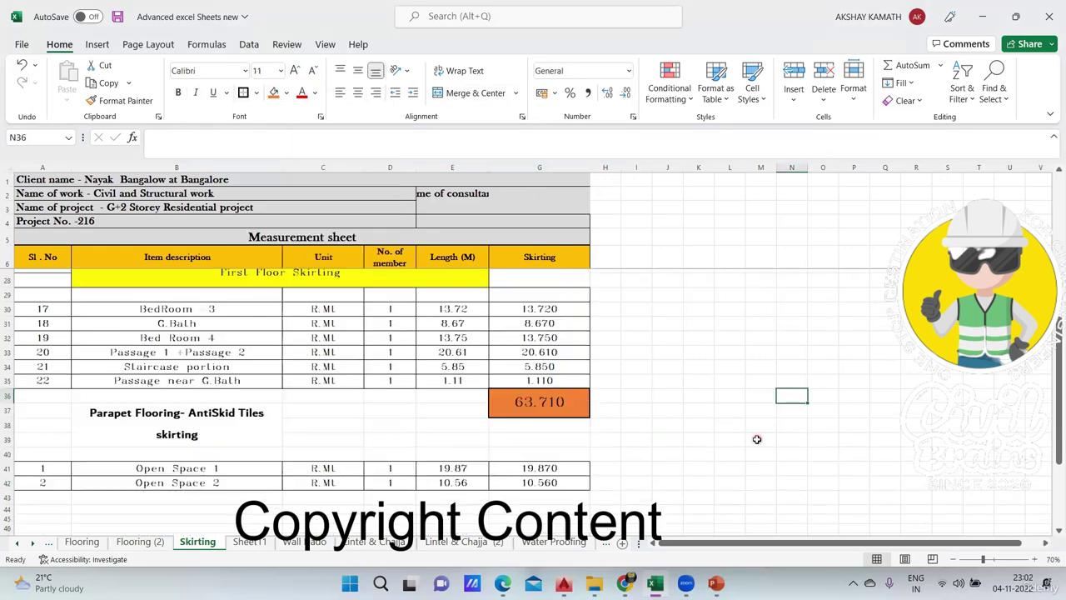
scroll(728, 439, up, 1)
scroll(222, 450, up, 1)
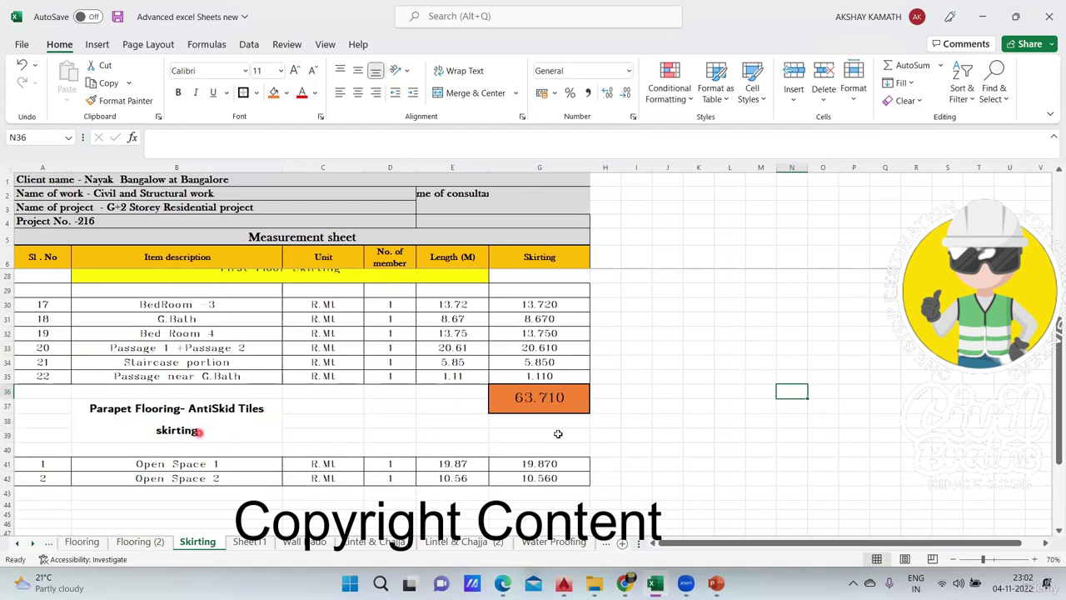
click(655, 583)
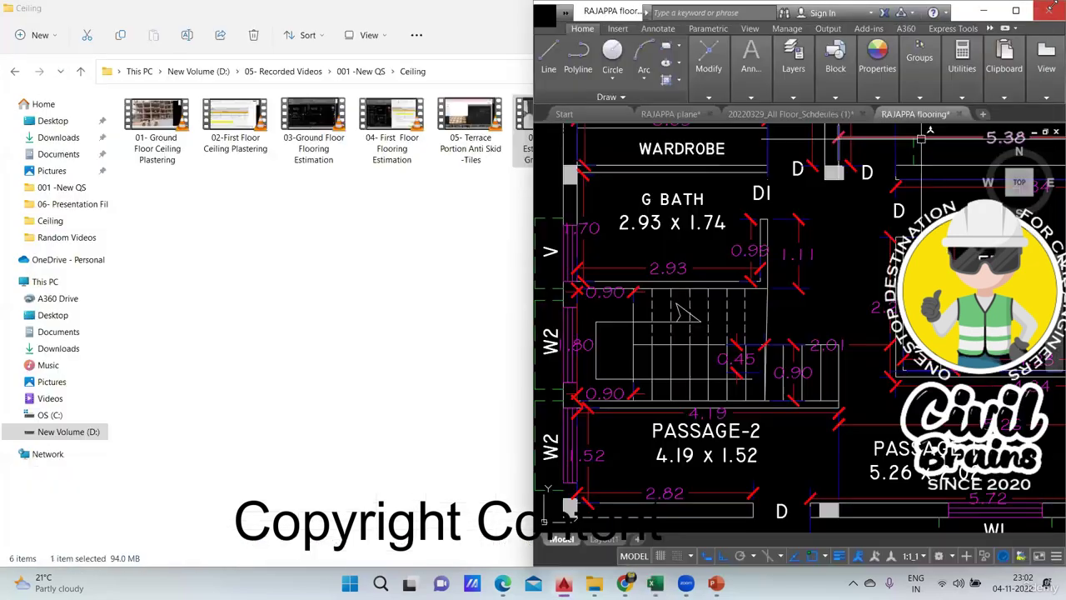
click(1016, 11)
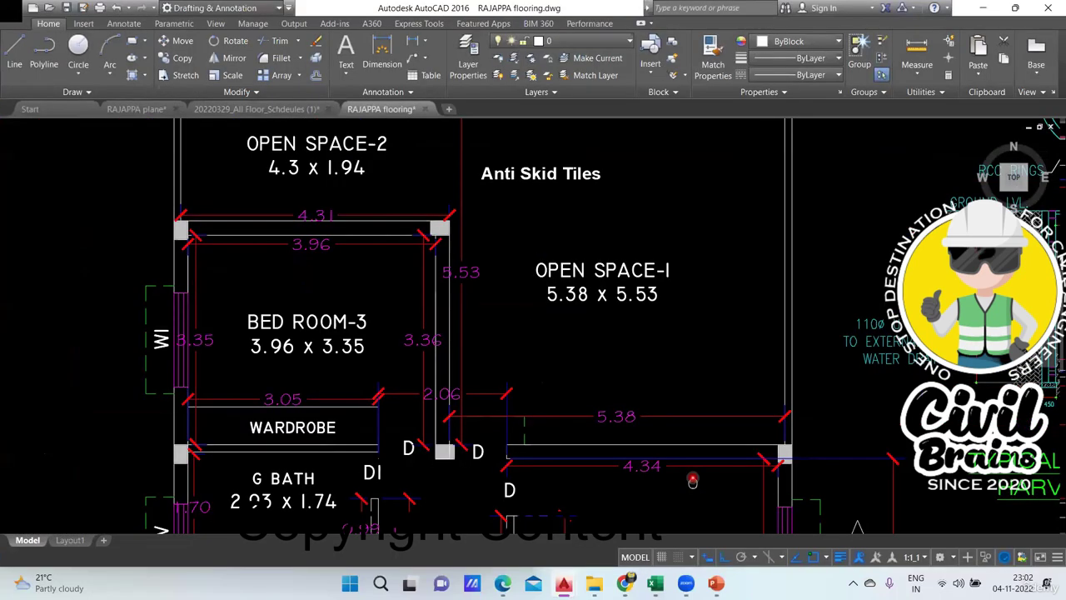
drag(692, 482, 678, 582)
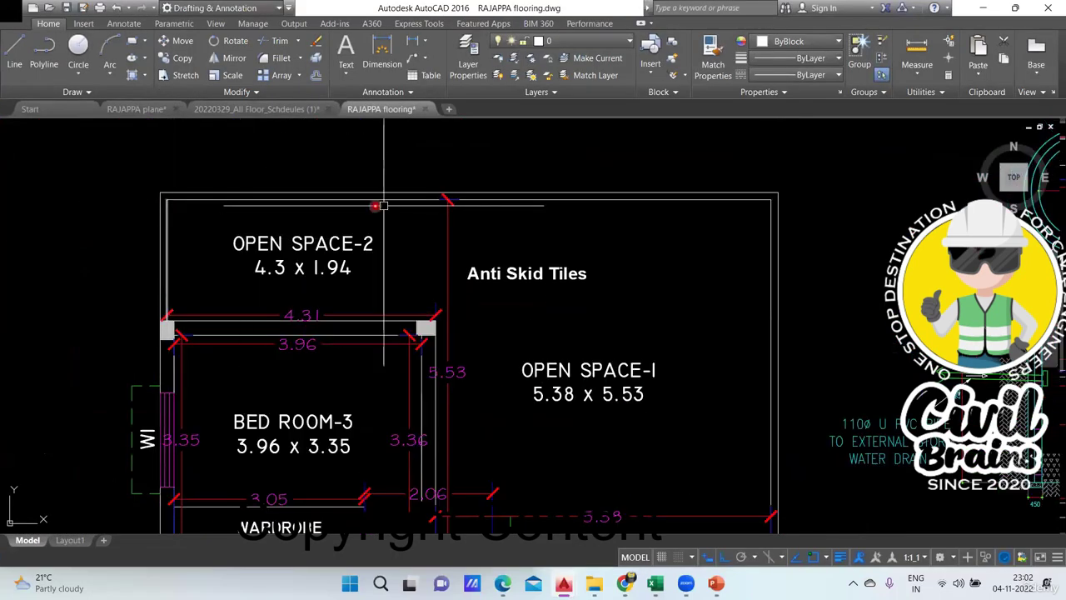
drag(720, 273, 741, 230)
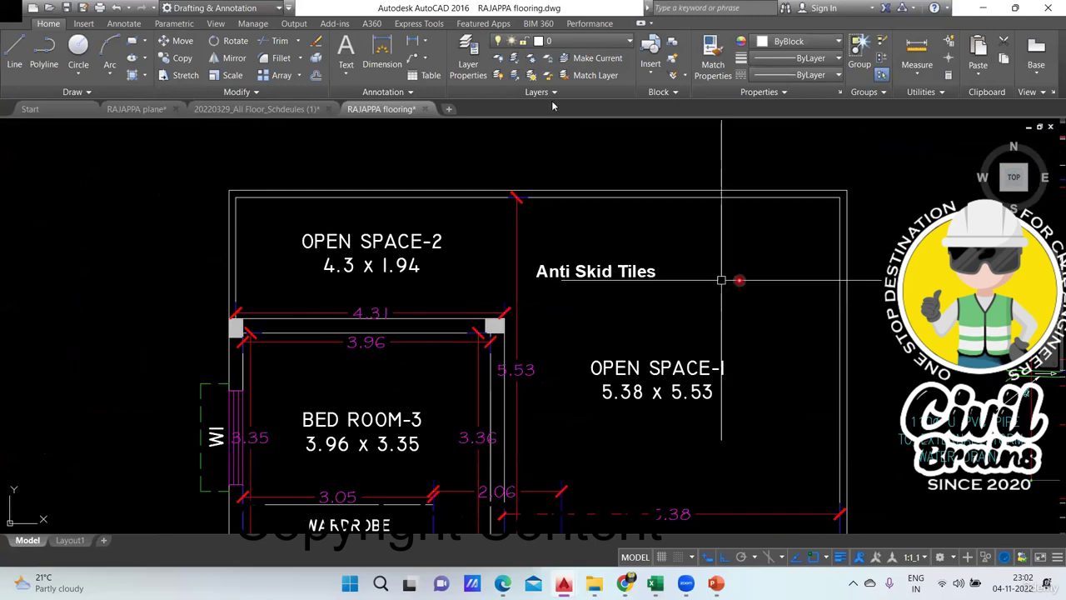
Add a vertical linear dimension of 1.94 along Open Space-2's outer wall, from the column to the parapet corner.
click(382, 52)
scroll(230, 313, up, 2)
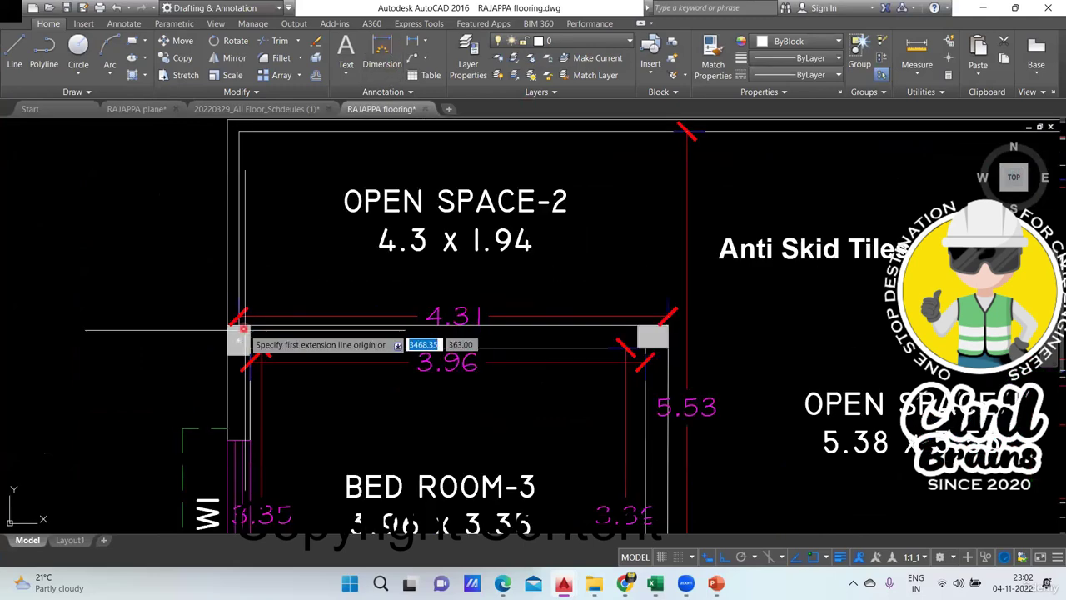
drag(294, 207, 290, 292)
click(234, 412)
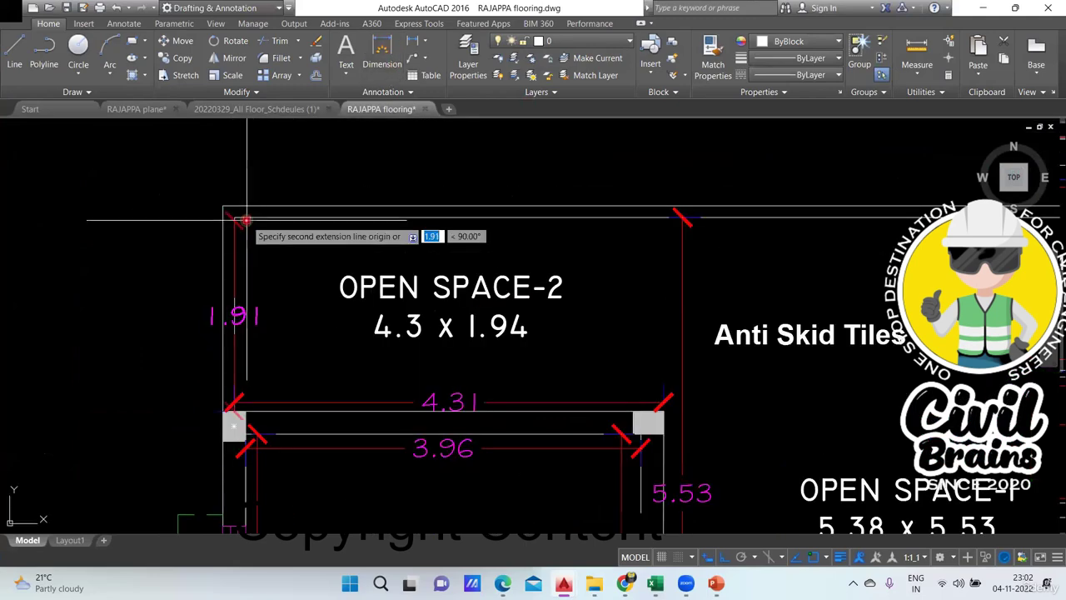
click(234, 217)
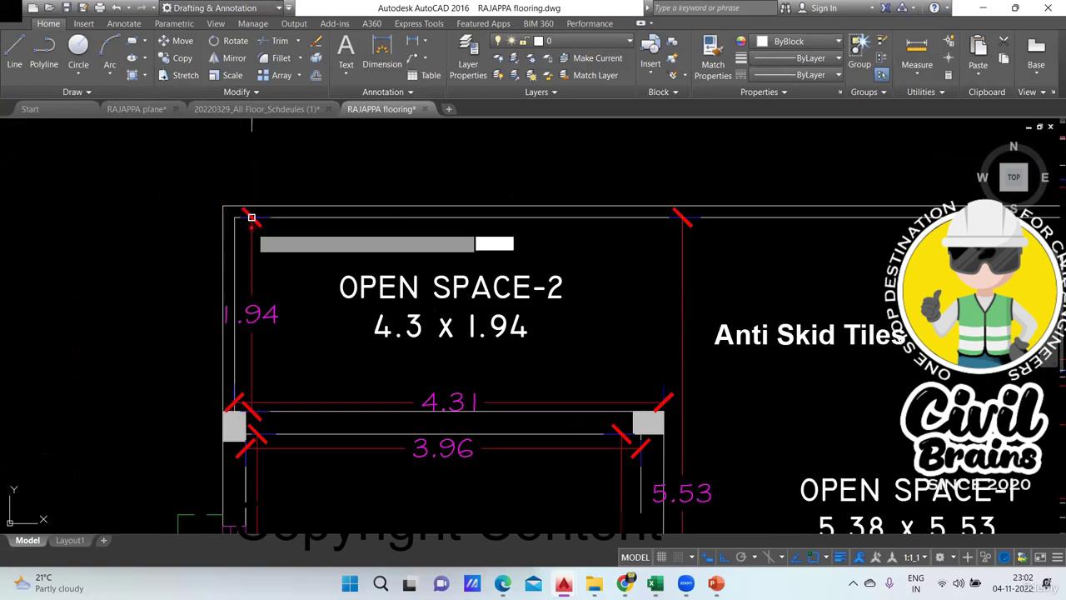
click(247, 210)
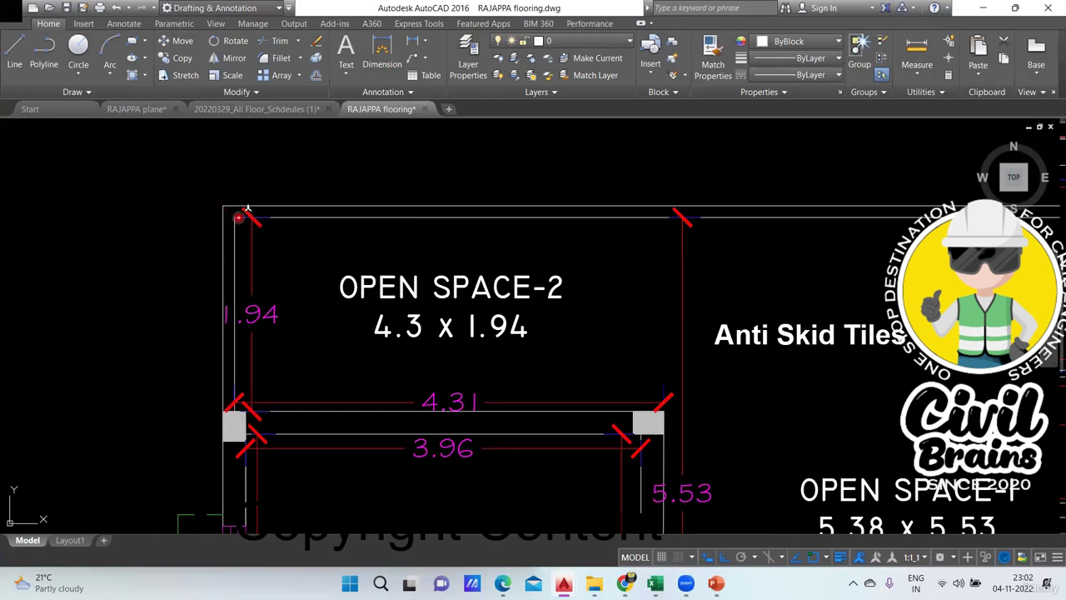
Add a horizontal linear dimension of 9.68 along the full parapet wall spanning Open Space-2 and Open Space-1.
key(space)
click(235, 217)
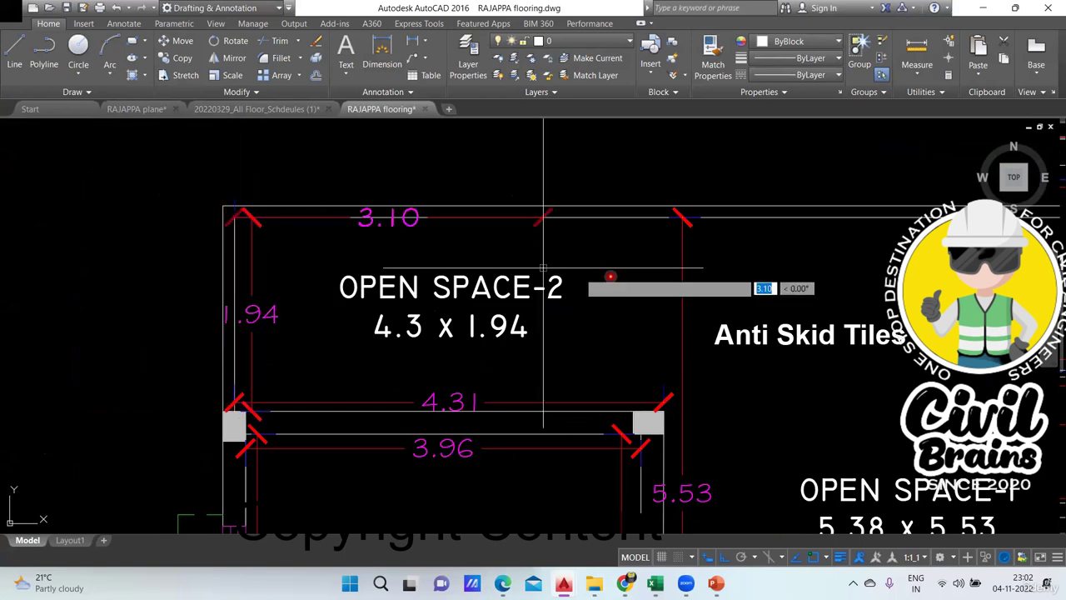
drag(607, 278, 348, 271)
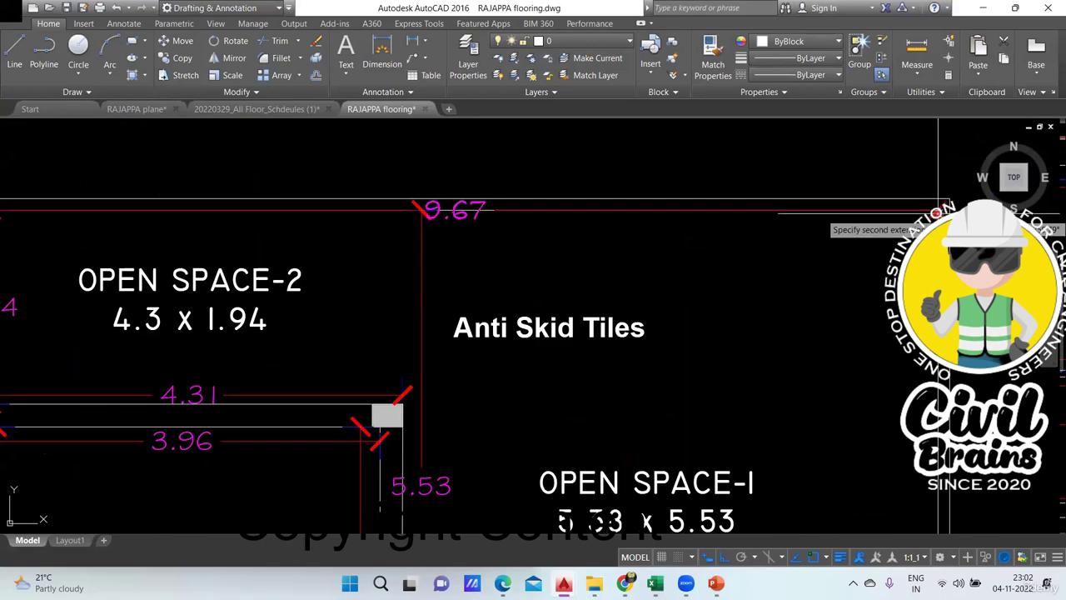
scroll(939, 260, down, 3)
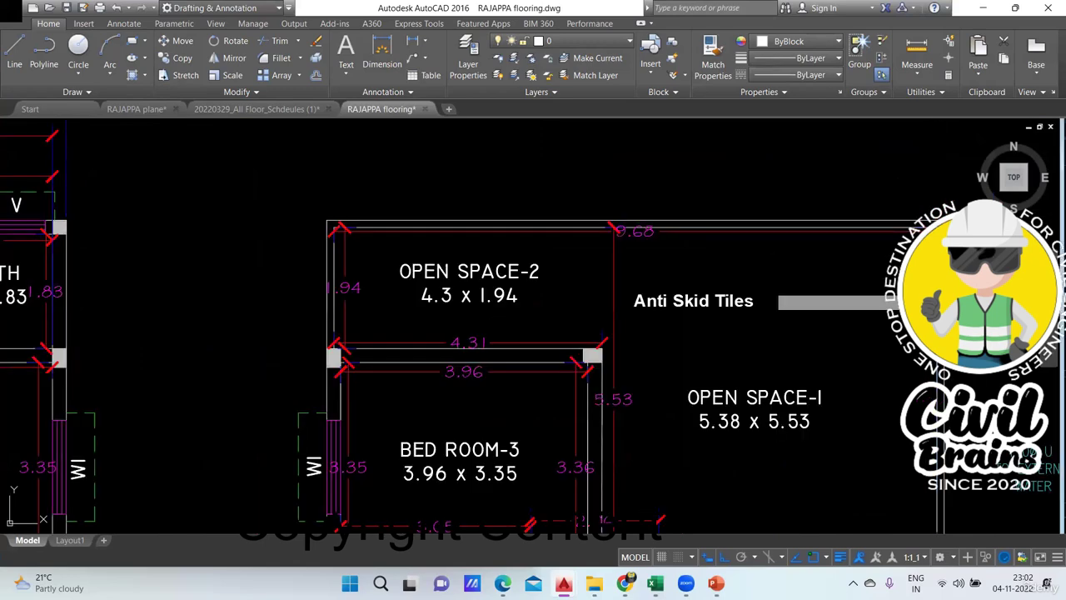
Add a vertical linear dimension of 5.46 along Open Space-1's outer parapet wall, between the column and the parapet corner.
drag(890, 324, 771, 206)
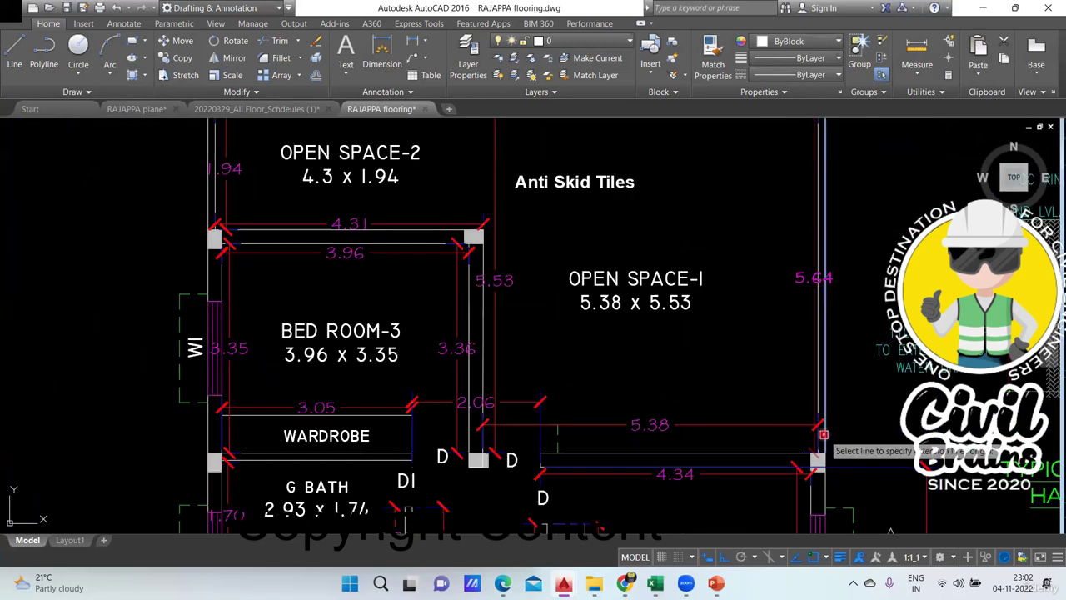
click(819, 452)
drag(825, 280, 820, 447)
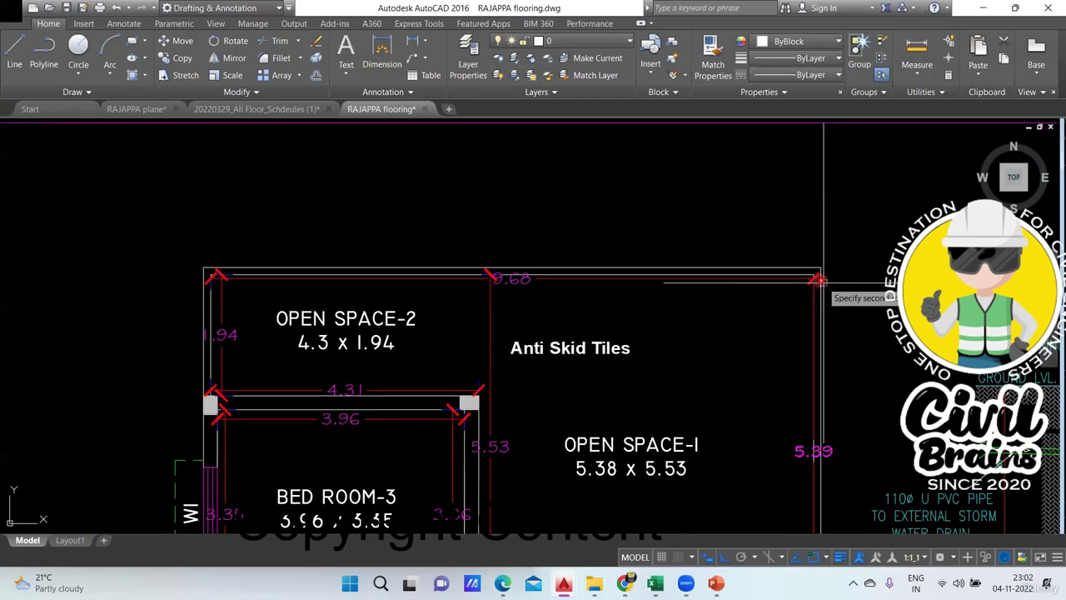
drag(812, 392, 786, 217)
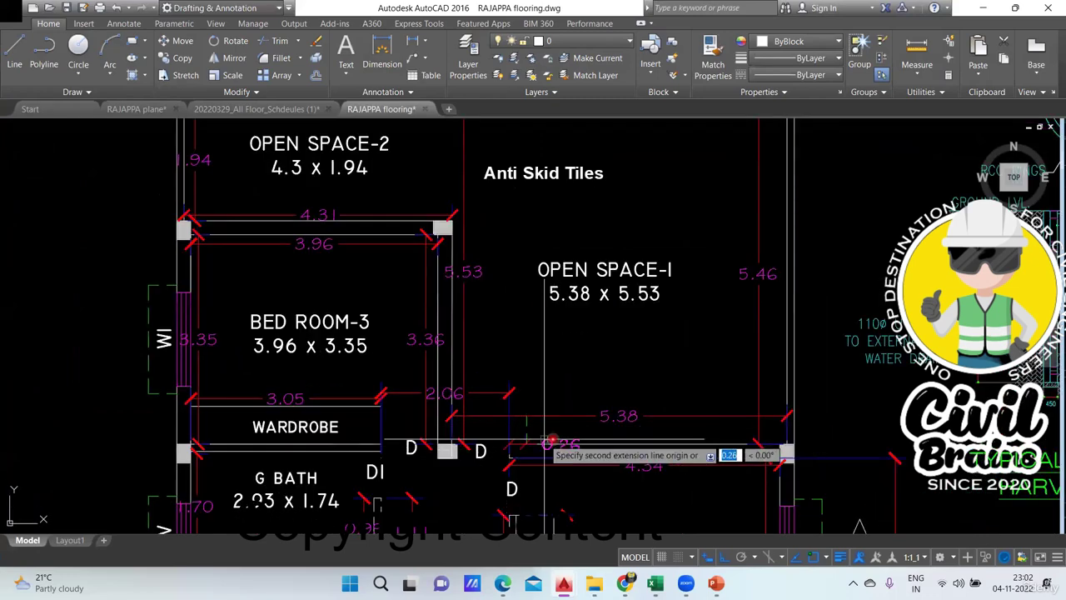
Add a horizontal linear dimension of 4.46 to Open Space-1's wall on the Bed Room-4 side, from door opening to column.
click(784, 443)
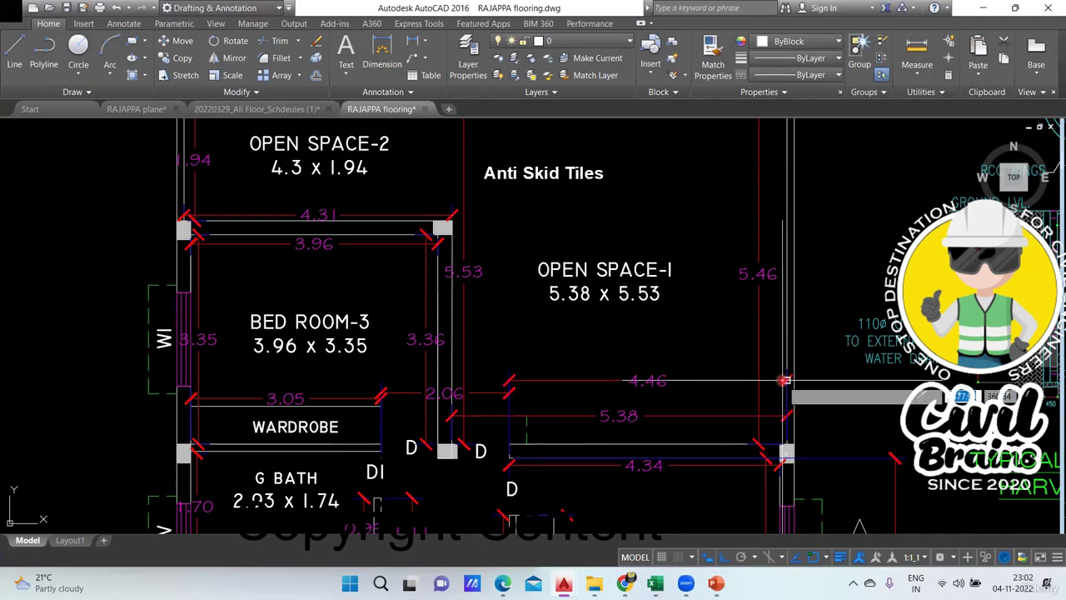
click(782, 382)
key(space)
scroll(781, 382, down, 2)
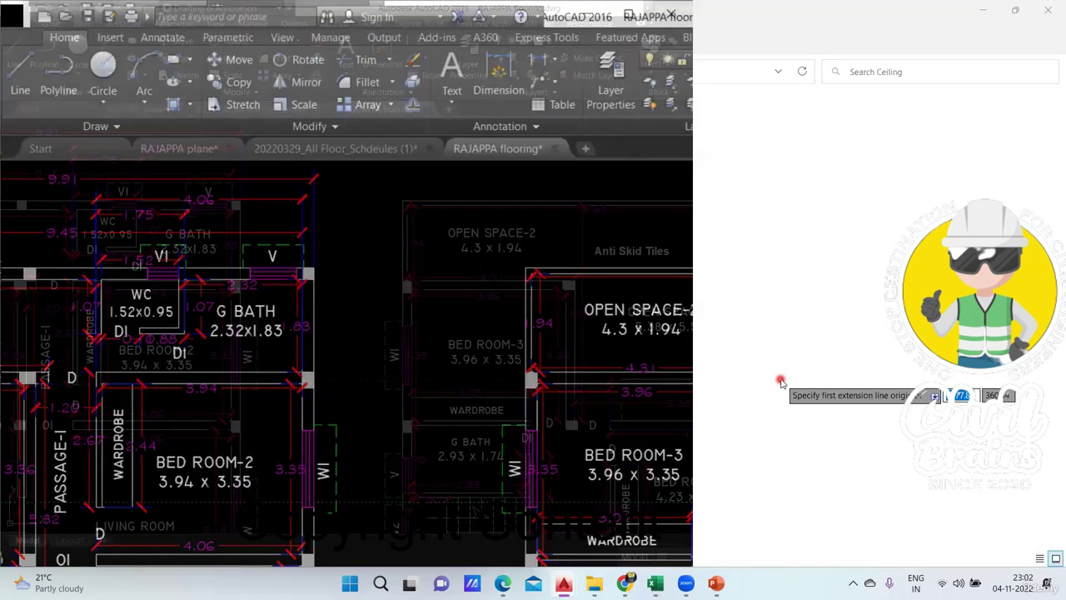
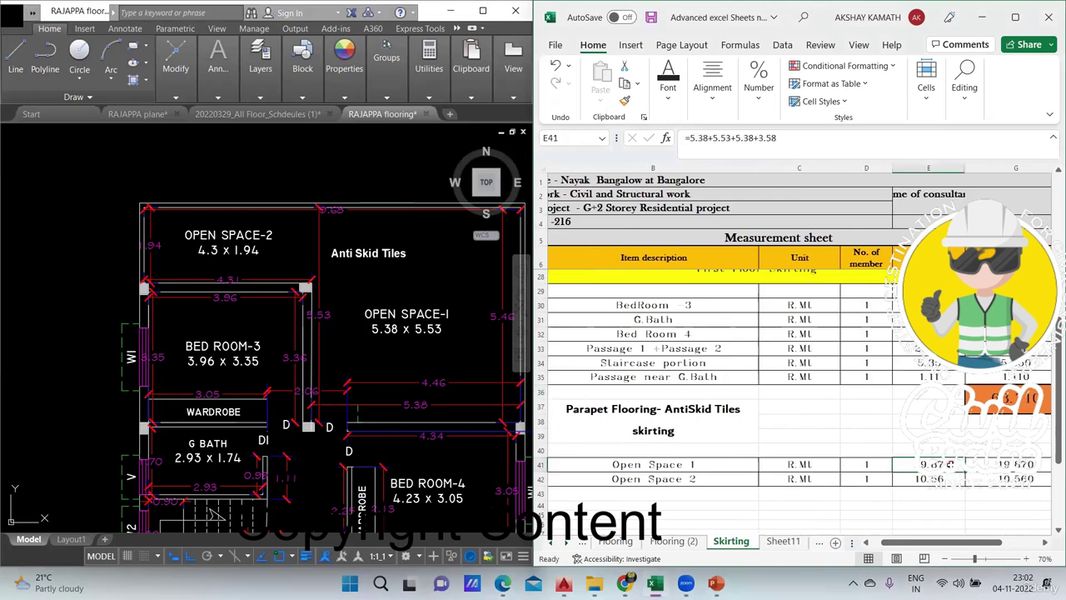
click(385, 305)
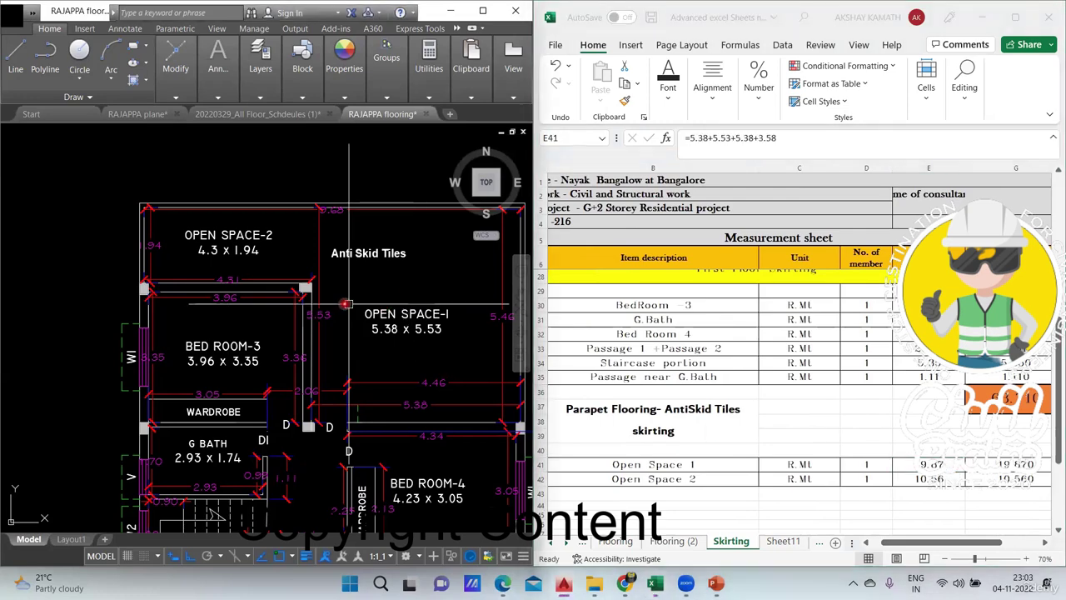
drag(349, 289, 292, 280)
click(260, 60)
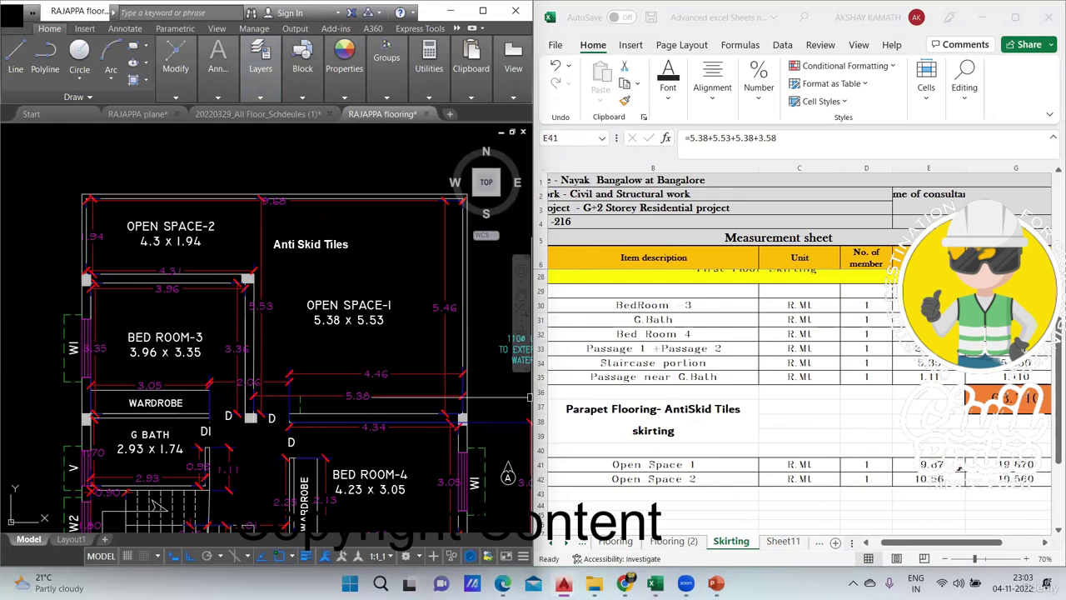
double_click(958, 466)
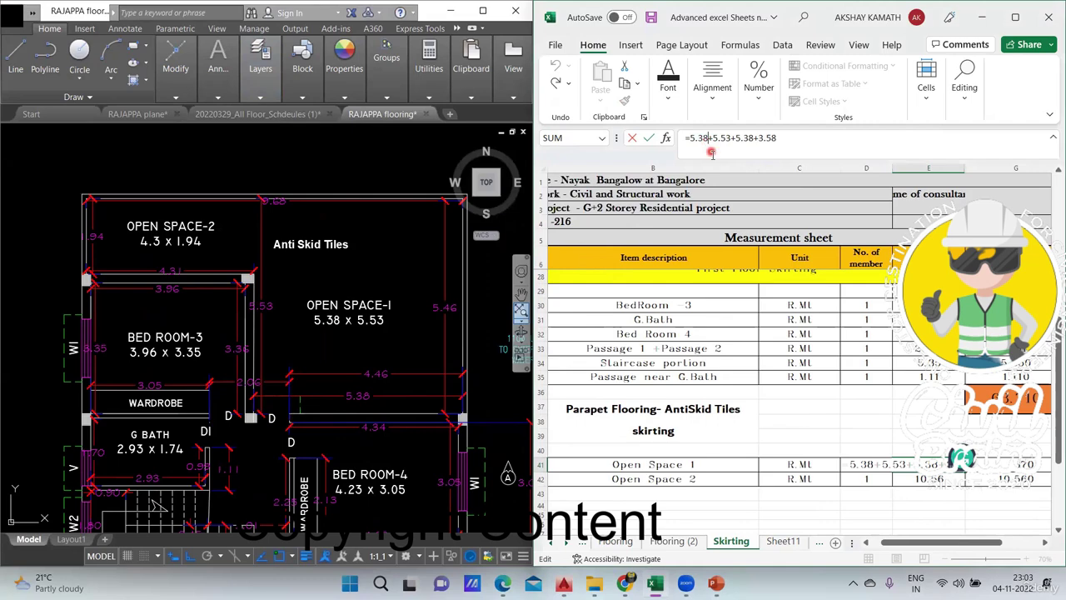
key(BackSpace)
key(BackSpace)
key(BackSpace)
key(BackSpace)
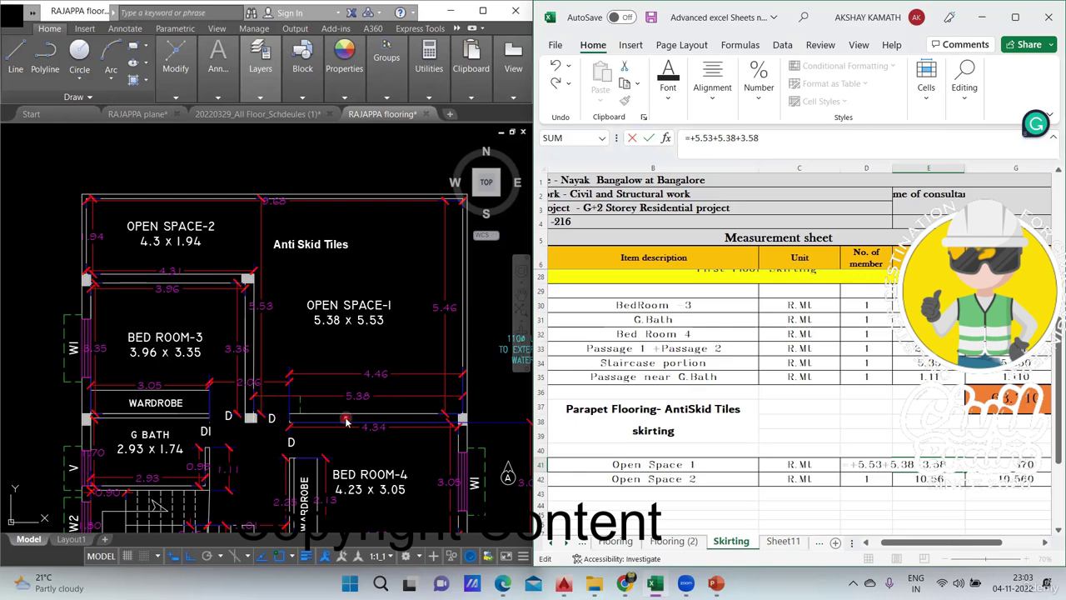
text(4.34)
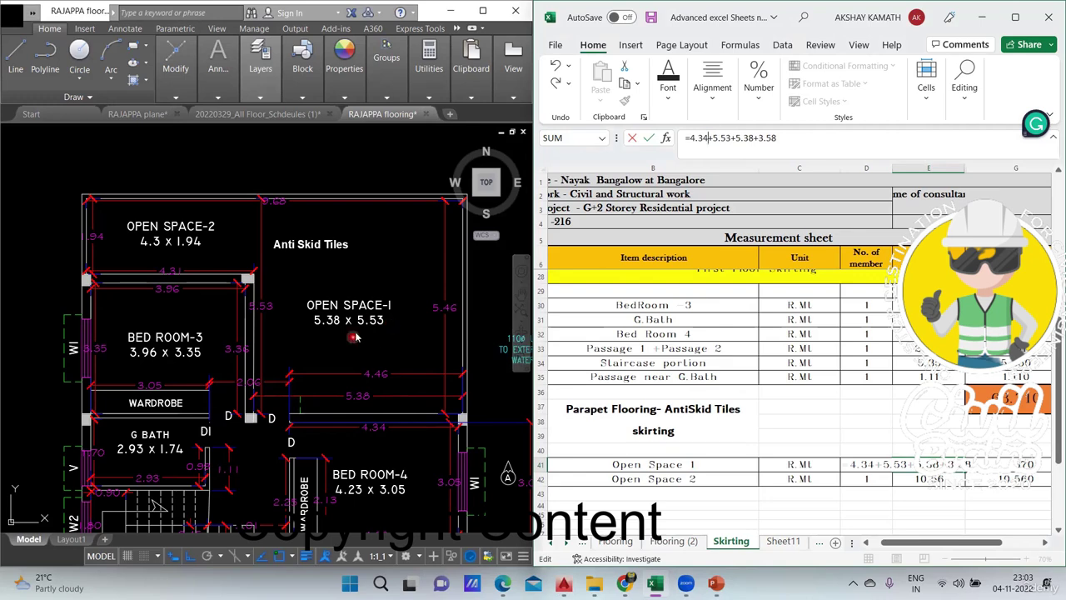
click(820, 143)
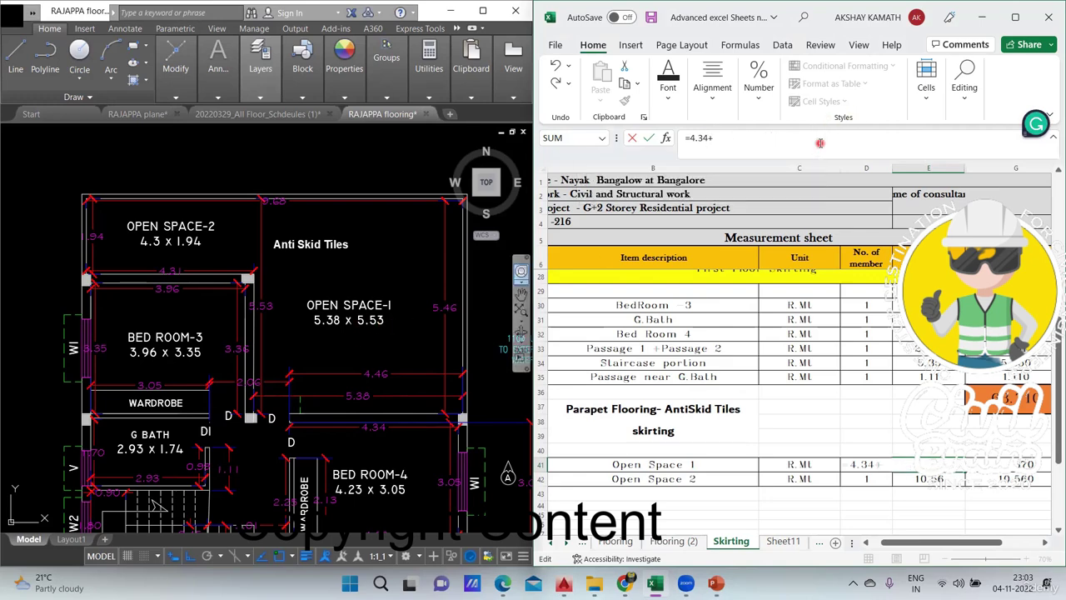
click(440, 222)
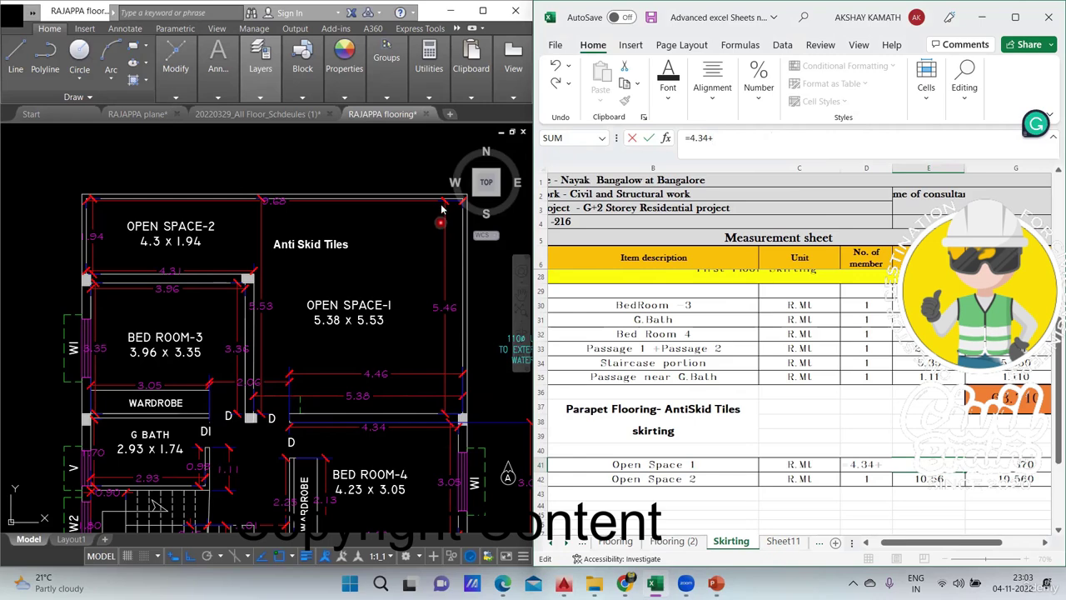
click(440, 278)
click(459, 230)
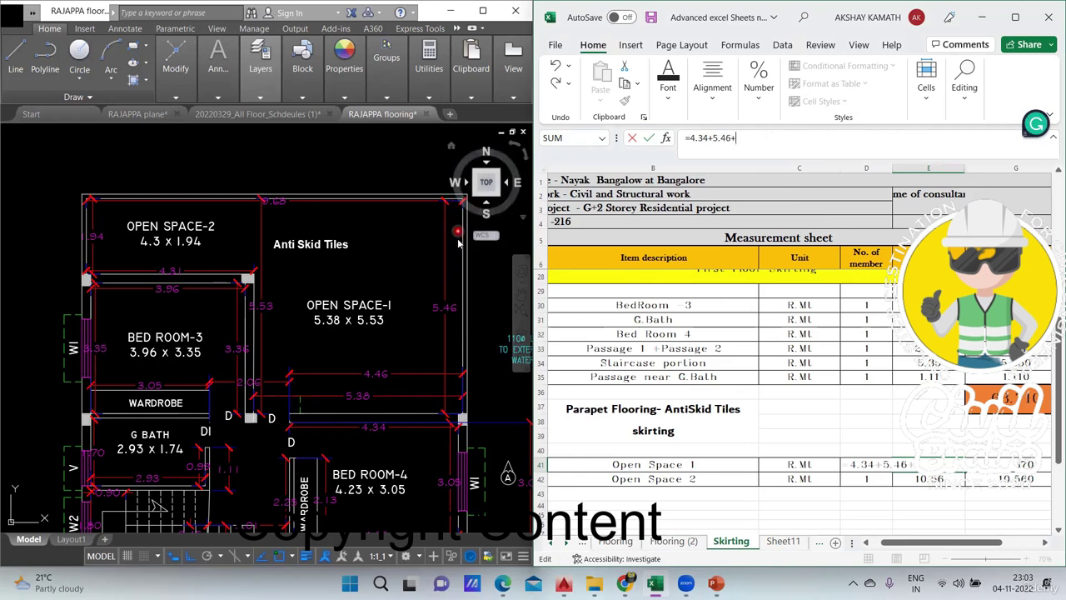
click(269, 203)
click(321, 226)
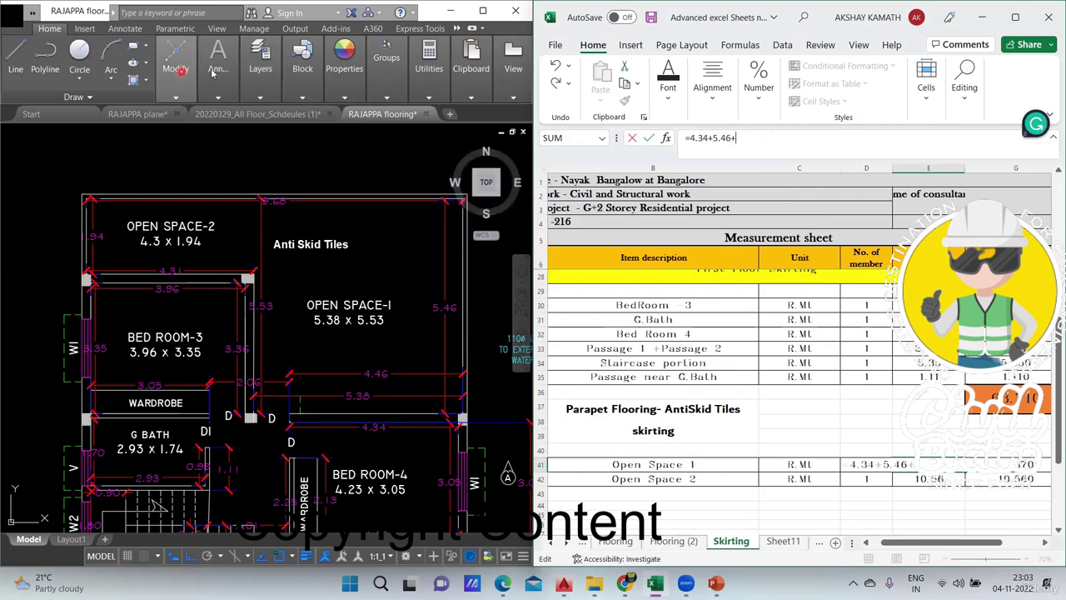
click(260, 178)
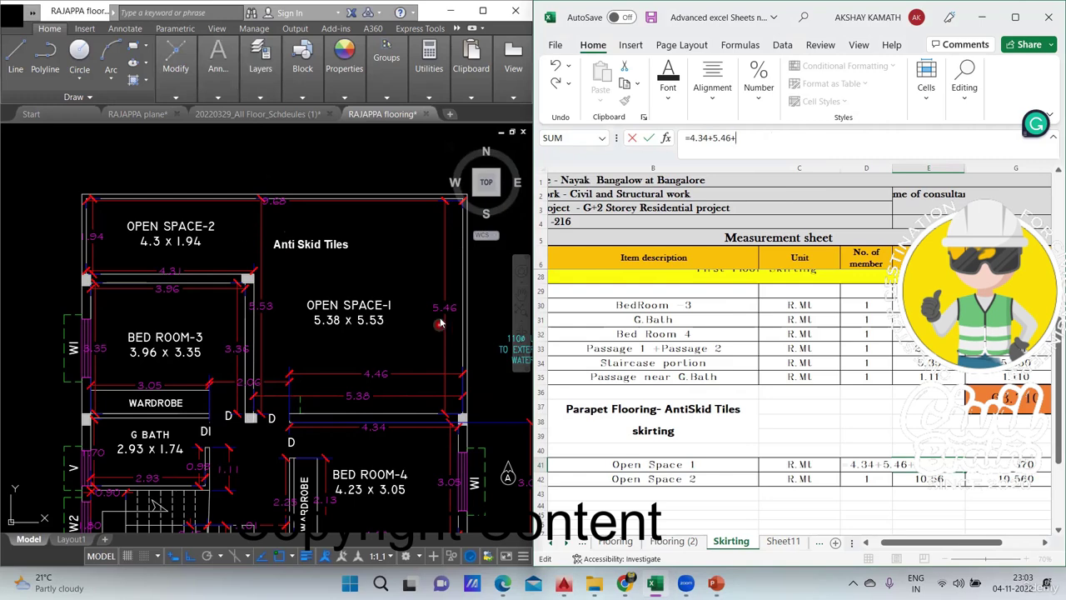
click(347, 299)
click(1015, 17)
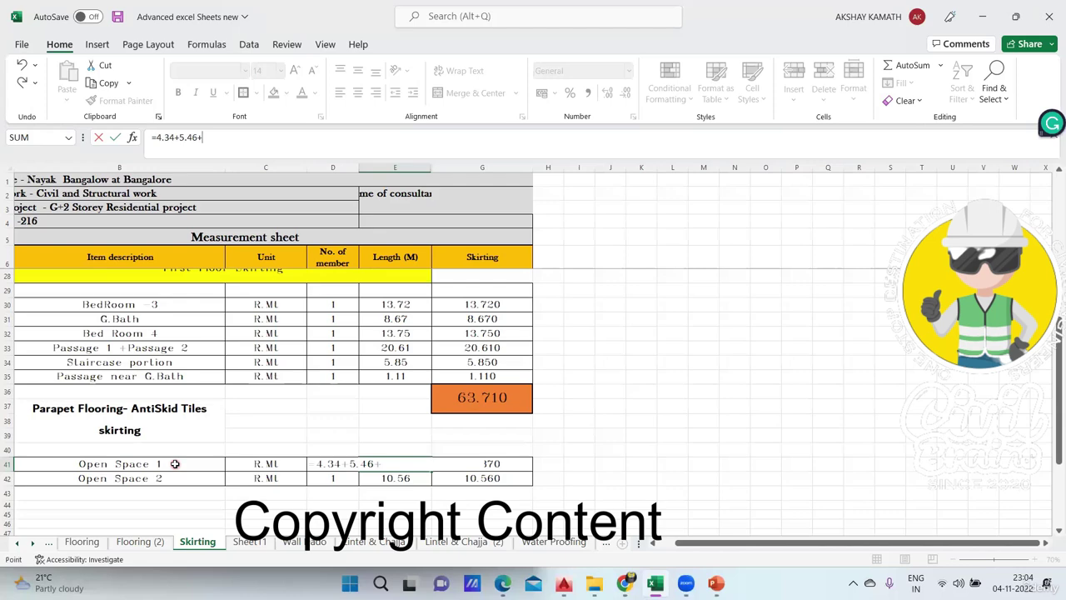
click(175, 464)
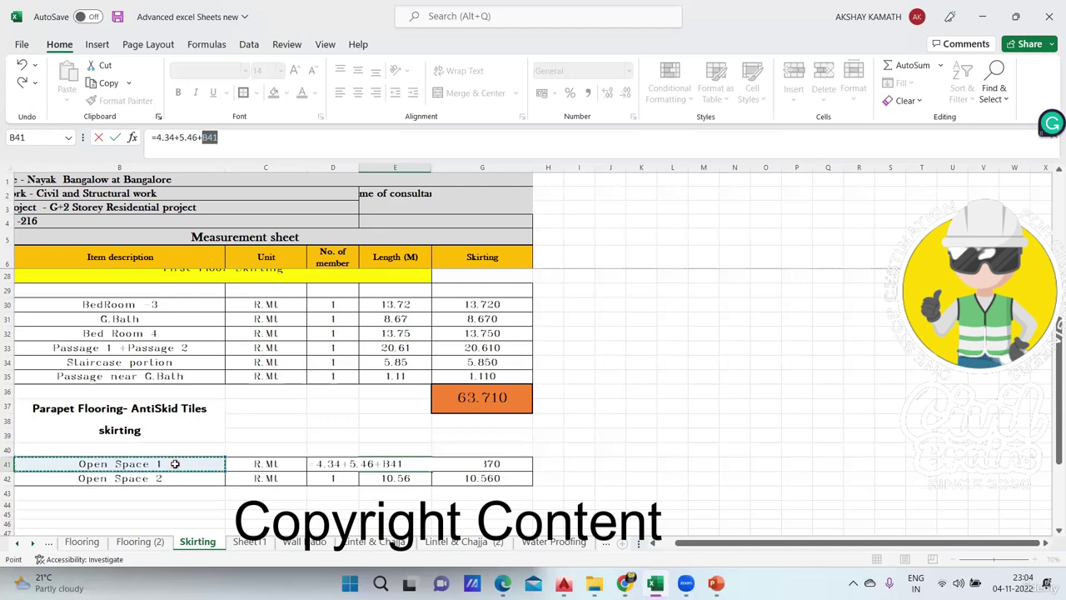
key(Return)
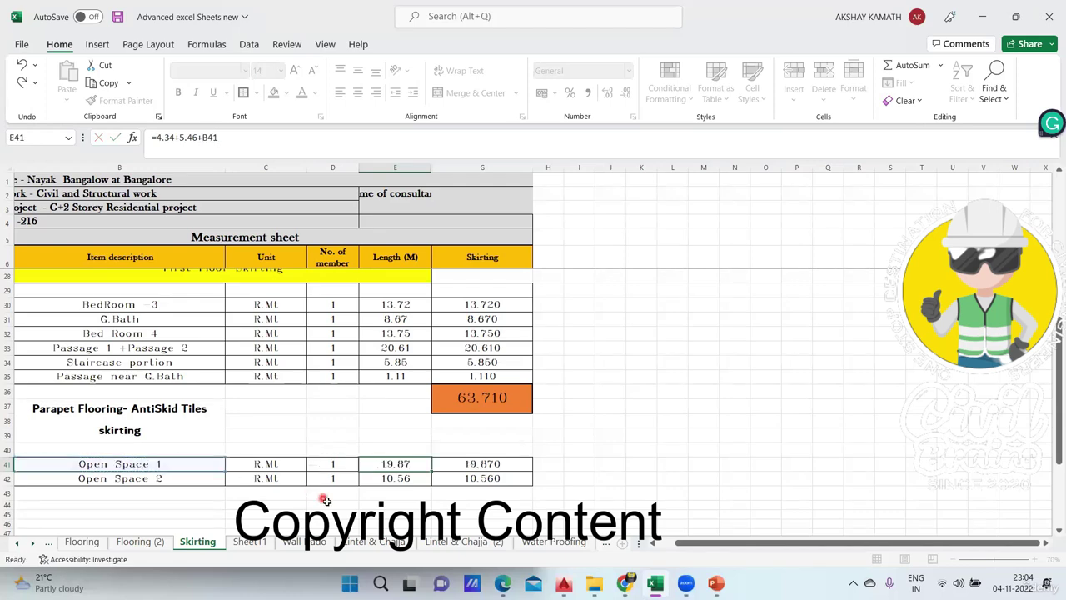
Clear the Open Space 2 row's contents and rename the Open Space 1 item as "Open Space 1 +Space 2".
drag(178, 480, 491, 480)
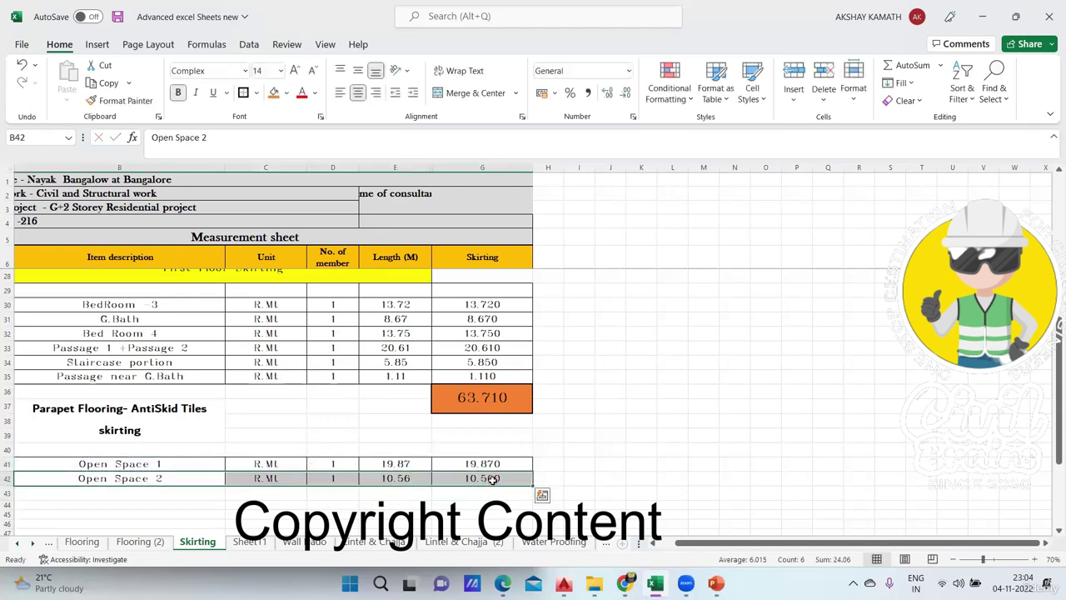
key(Delete)
double_click(171, 463)
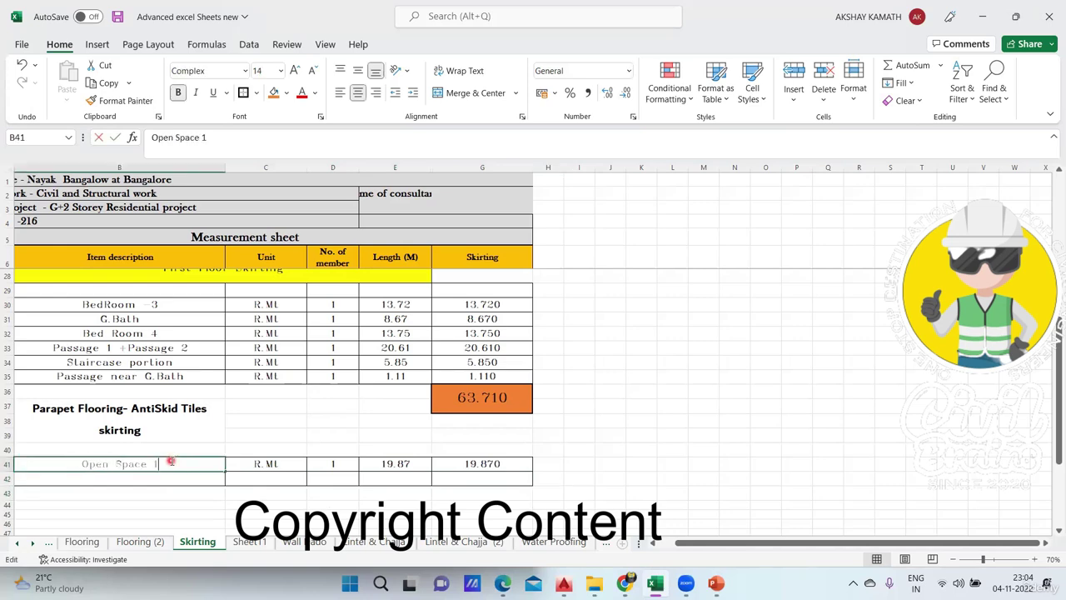
text(+)
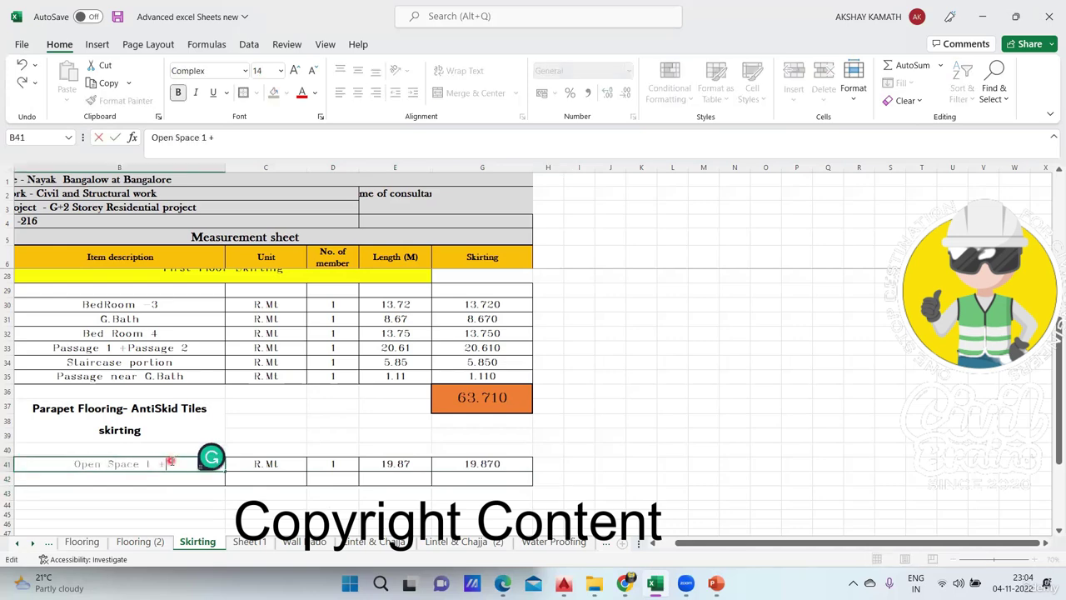
text(SPace)
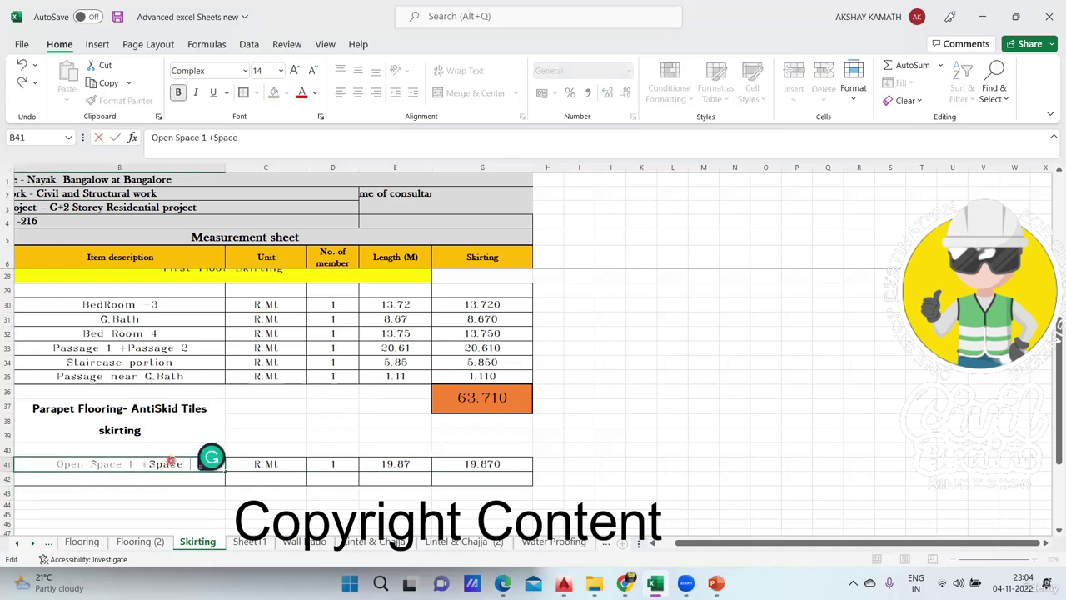
text( 2)
click(662, 374)
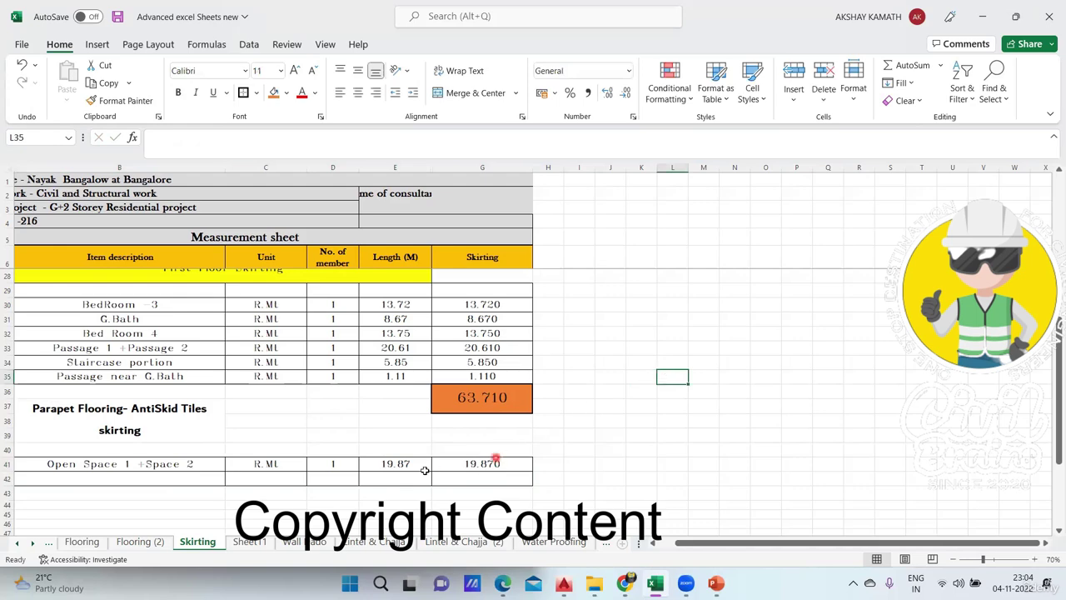
Replace the length formula of Open Space 1 +Space 2 with +1.94+, using Open Space-2's outer wall dimension from the plan.
click(425, 470)
drag(243, 138, 130, 142)
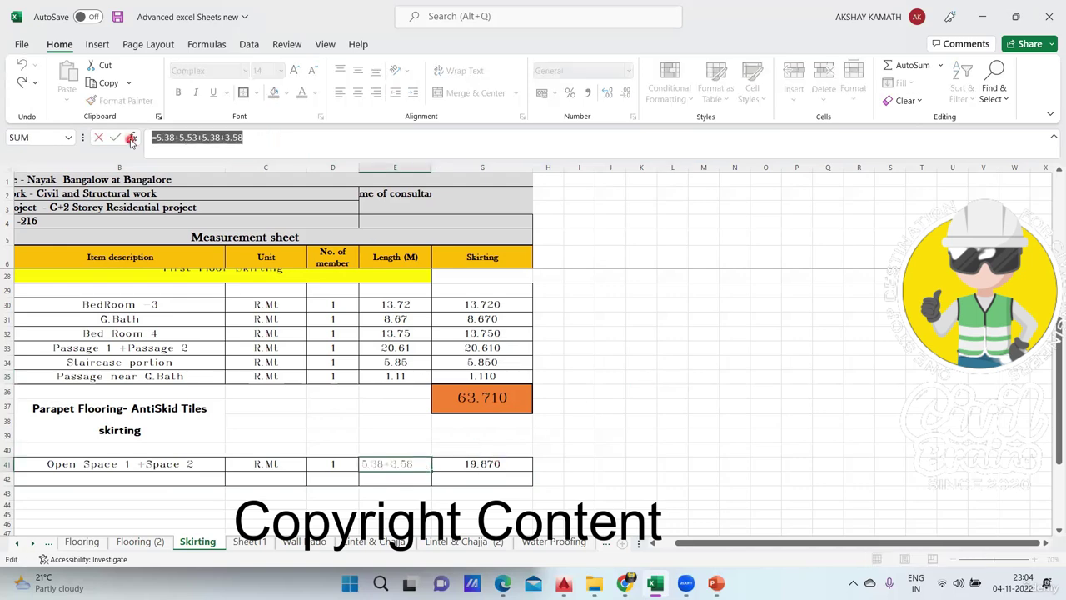
text(+)
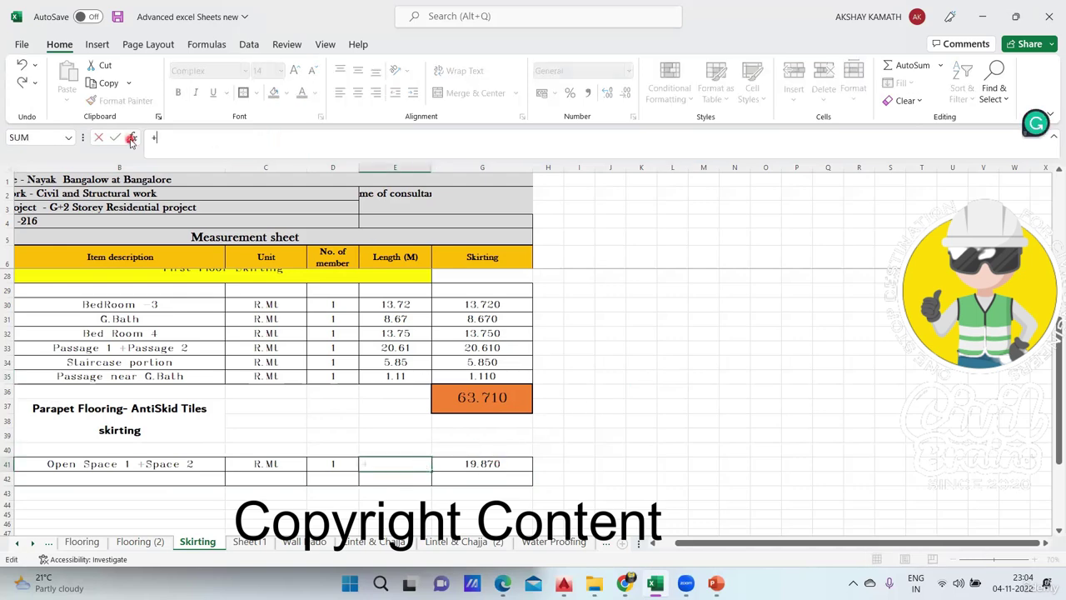
key(alt+Tab)
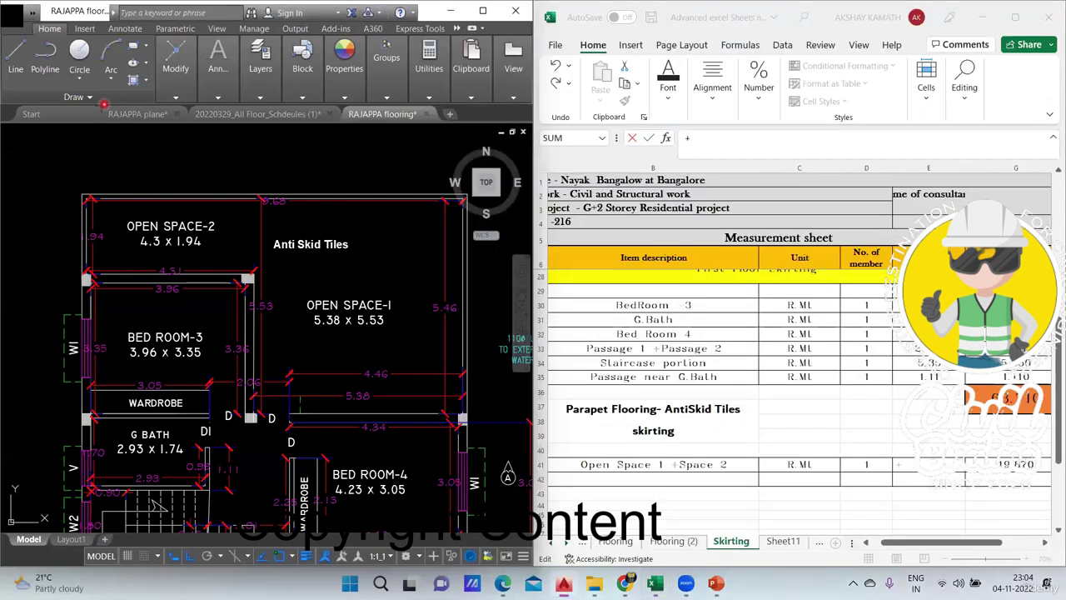
scroll(87, 206, up, 4)
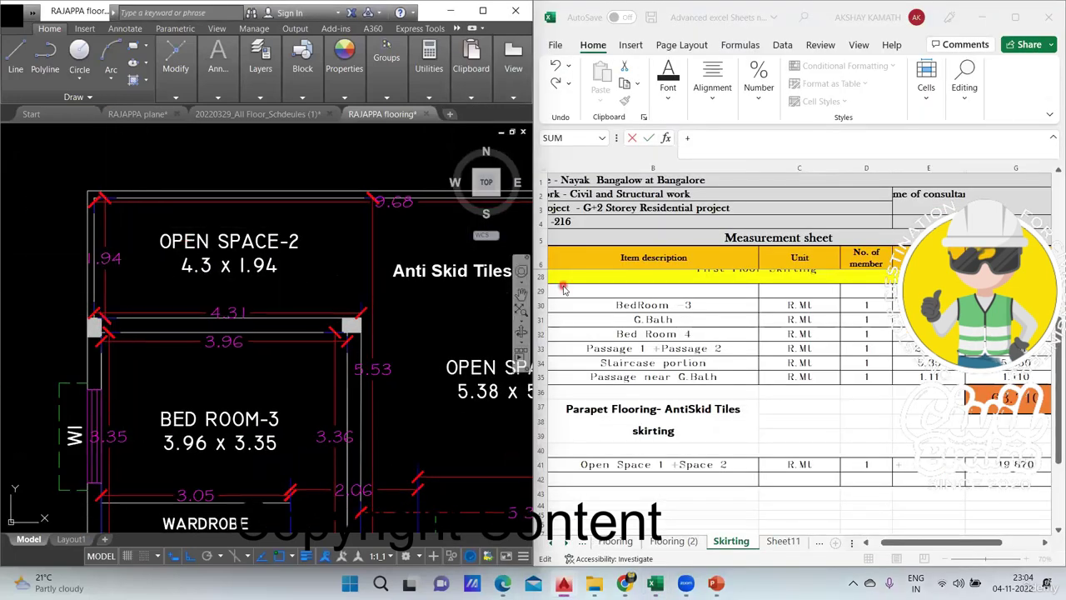
click(713, 139)
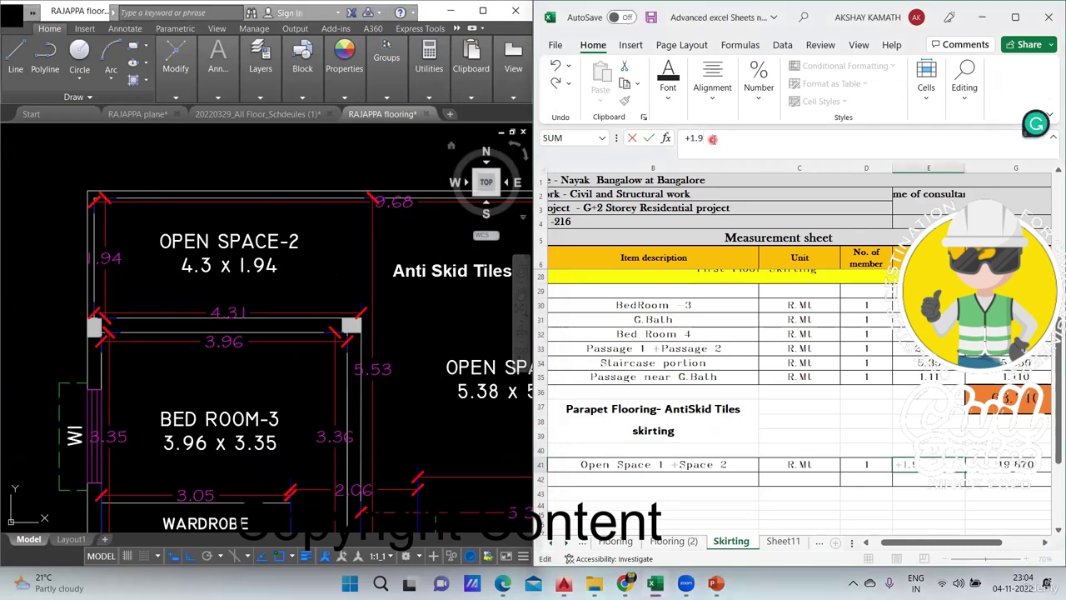
Append 9.68+5.46+ to the combined open-space length formula, using the full parapet wall and Open Space-1's outer wall dimensions.
scroll(466, 297, down, 3)
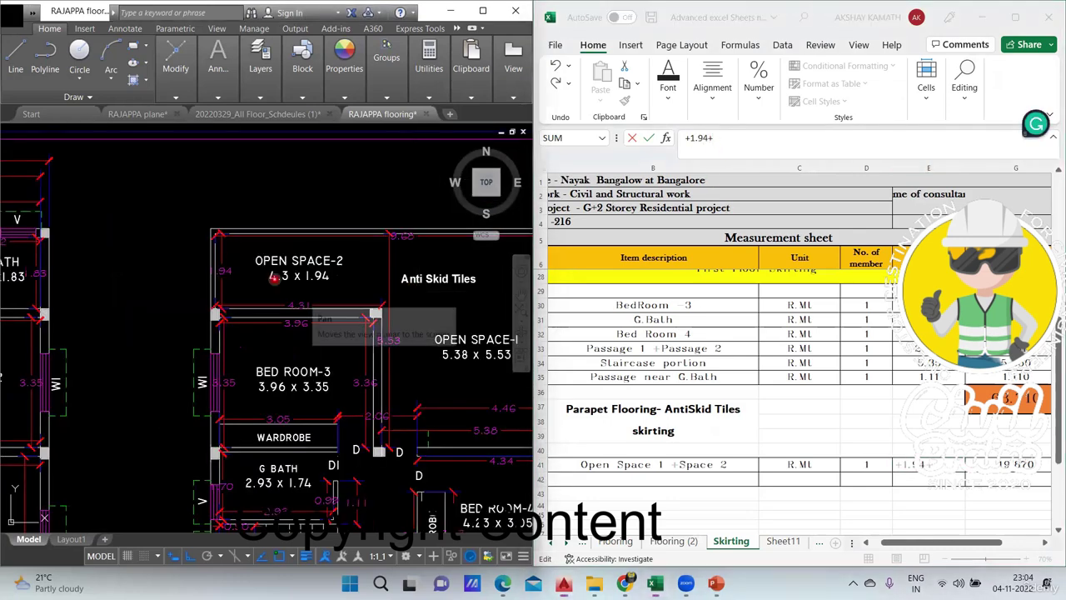
drag(179, 205, 244, 222)
scroll(292, 220, up, 2)
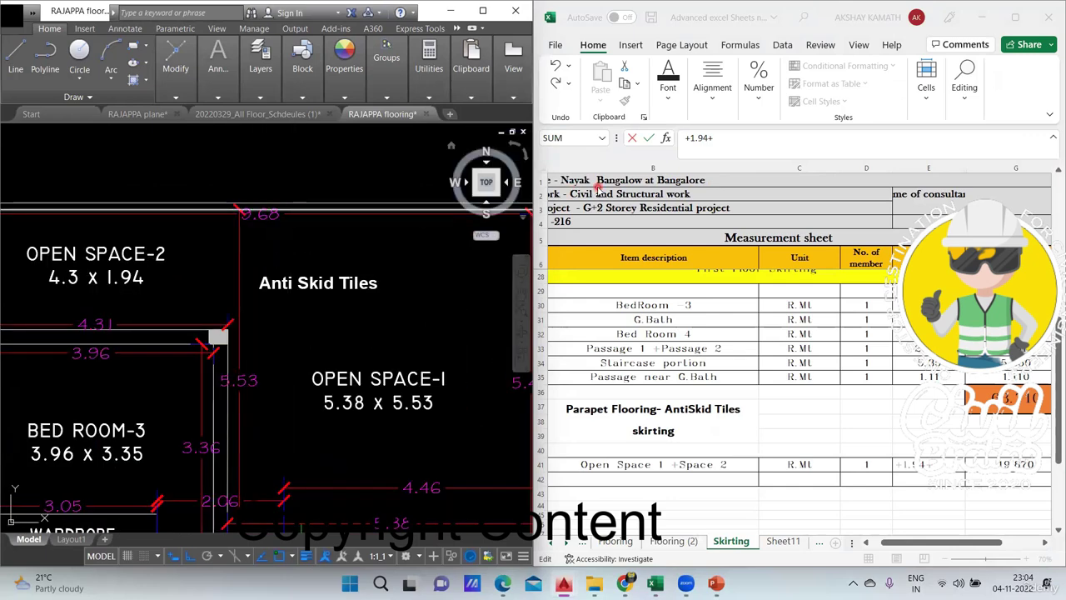
click(792, 134)
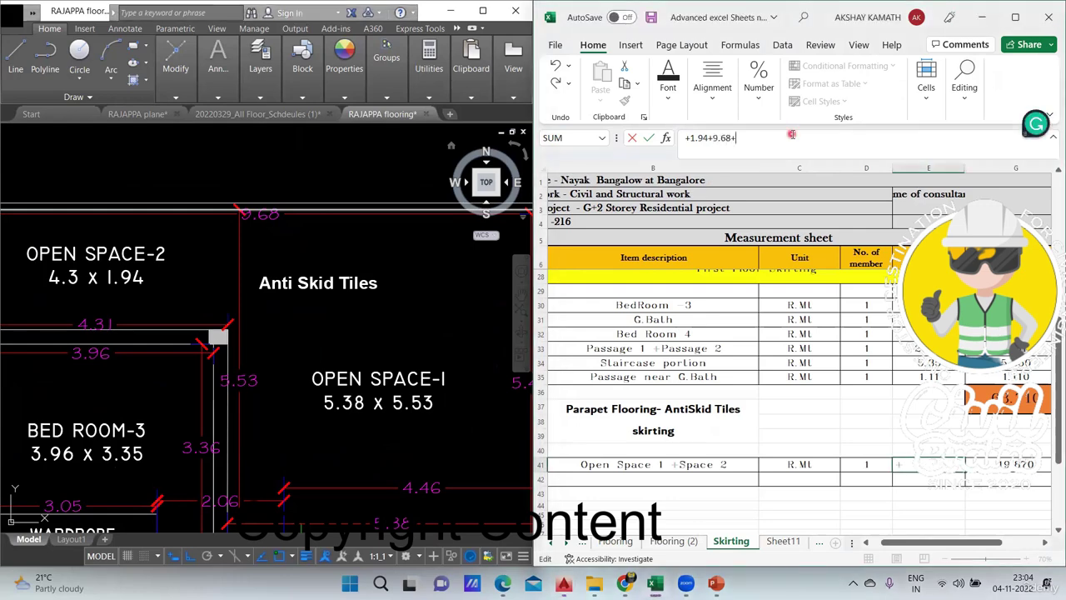
scroll(445, 372, down, 4)
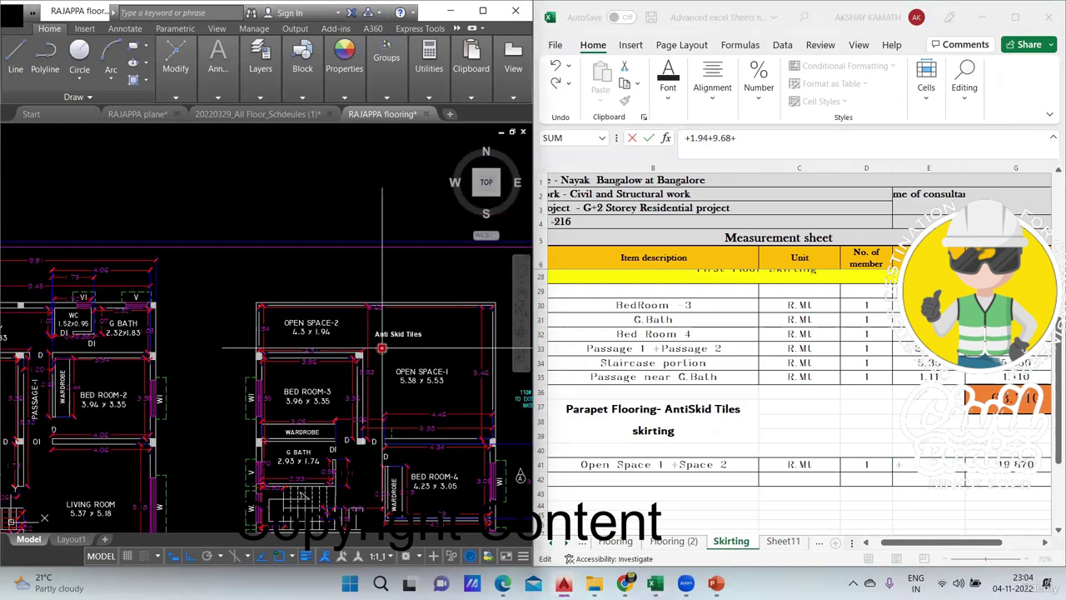
scroll(381, 347, up, 3)
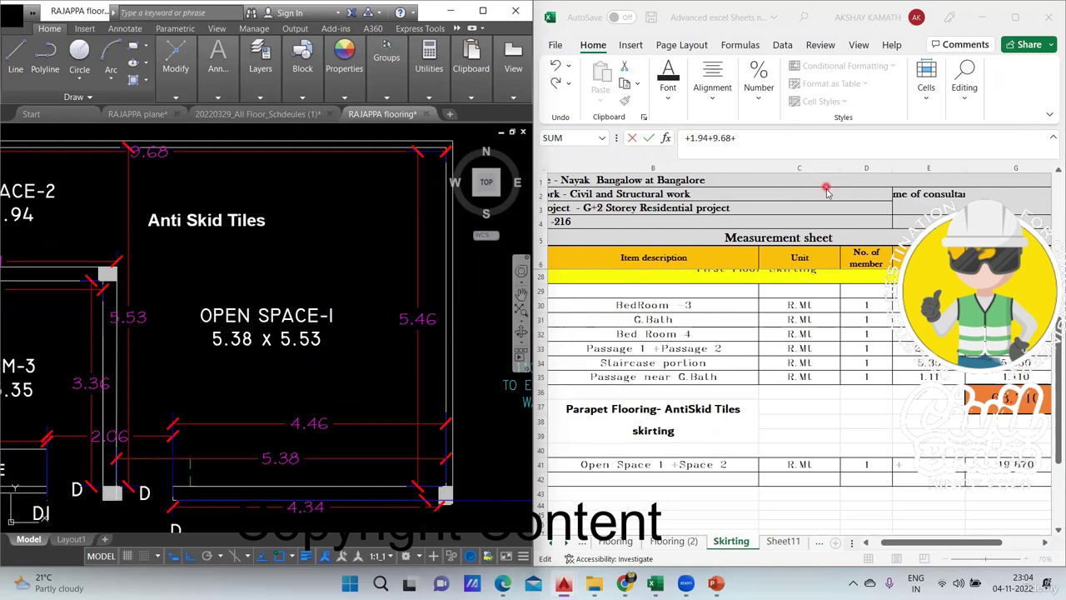
click(803, 143)
text(5.46+)
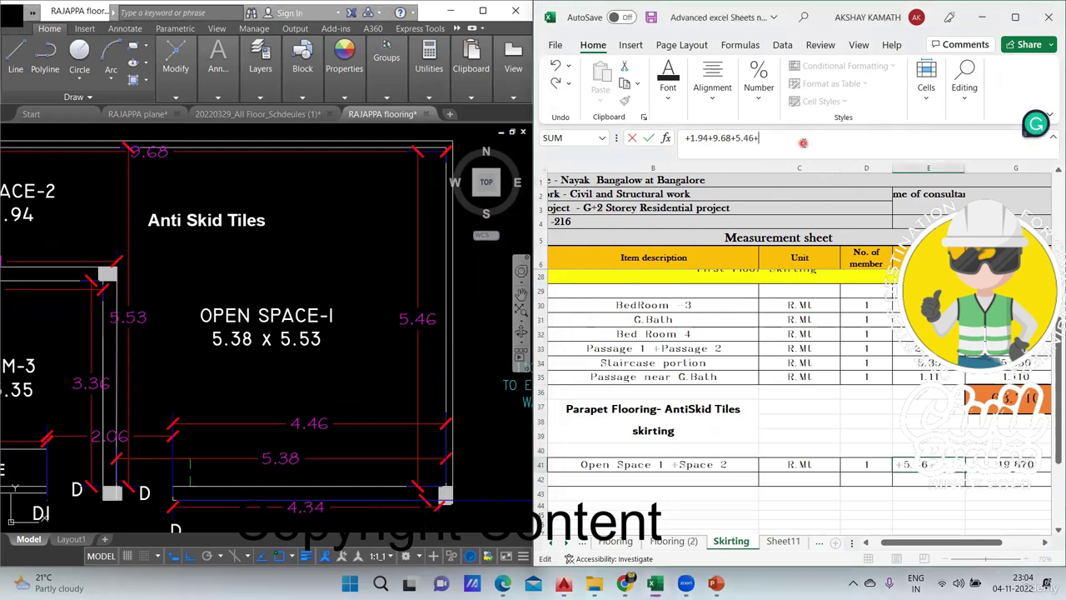
Append 4.46+ to the combined open-space length formula, using Open Space-1's wall dimension on the Bed Room-4 side.
click(326, 409)
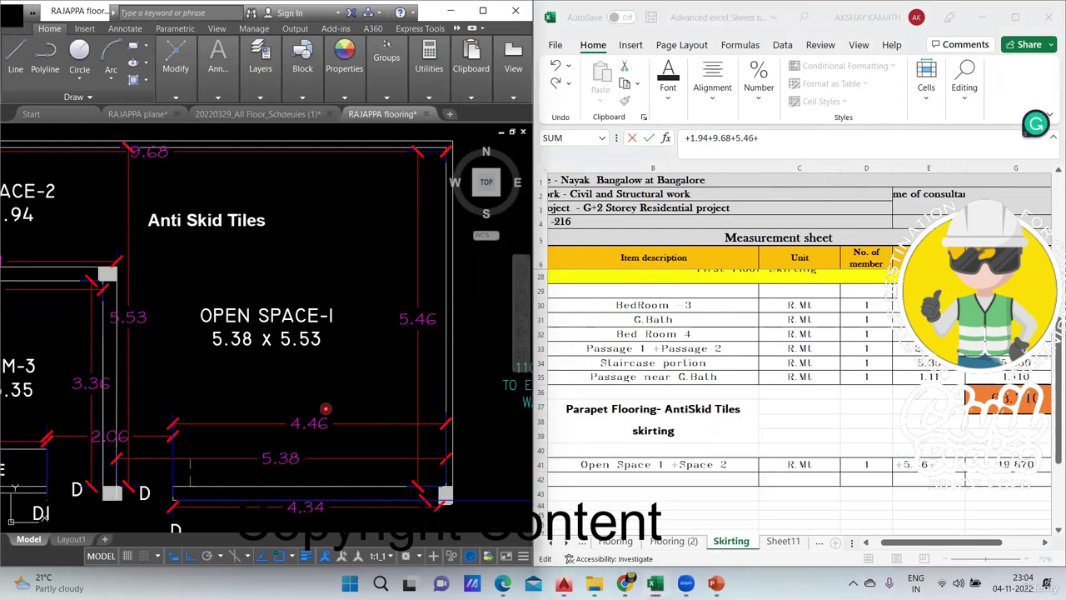
mouse_move(325, 408)
mouse_down()
mouse_move(358, 319)
mouse_move(351, 387)
mouse_up()
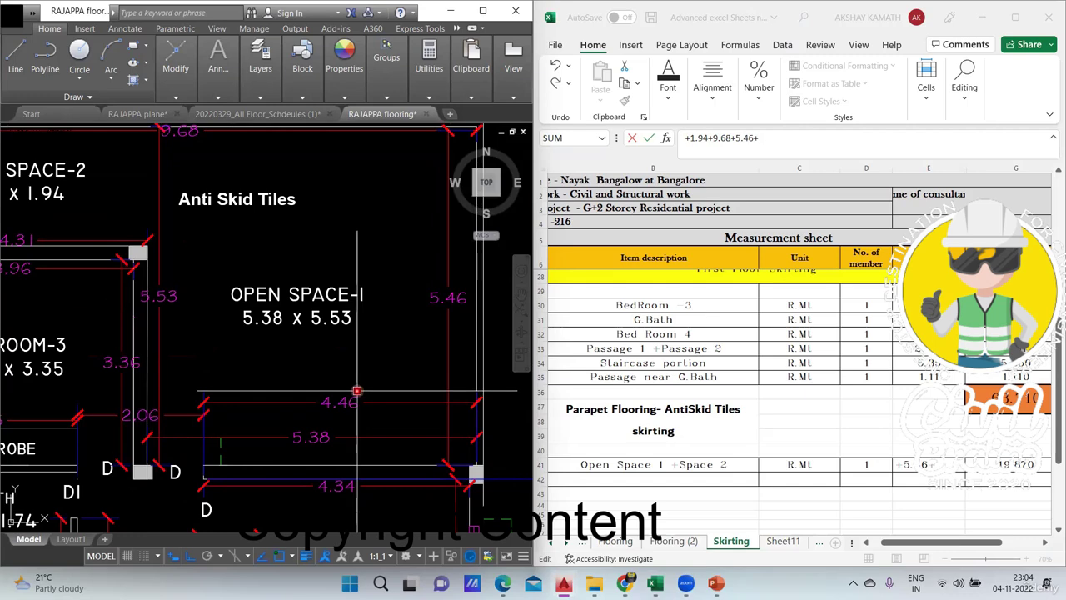
scroll(354, 388, down, 2)
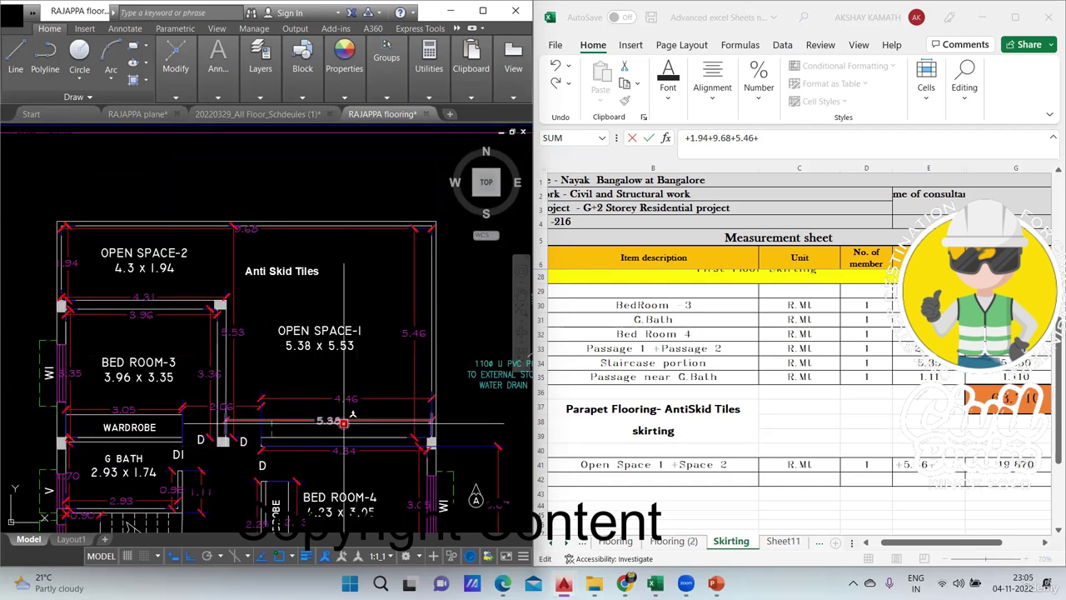
scroll(329, 420, up, 2)
drag(360, 440, 350, 440)
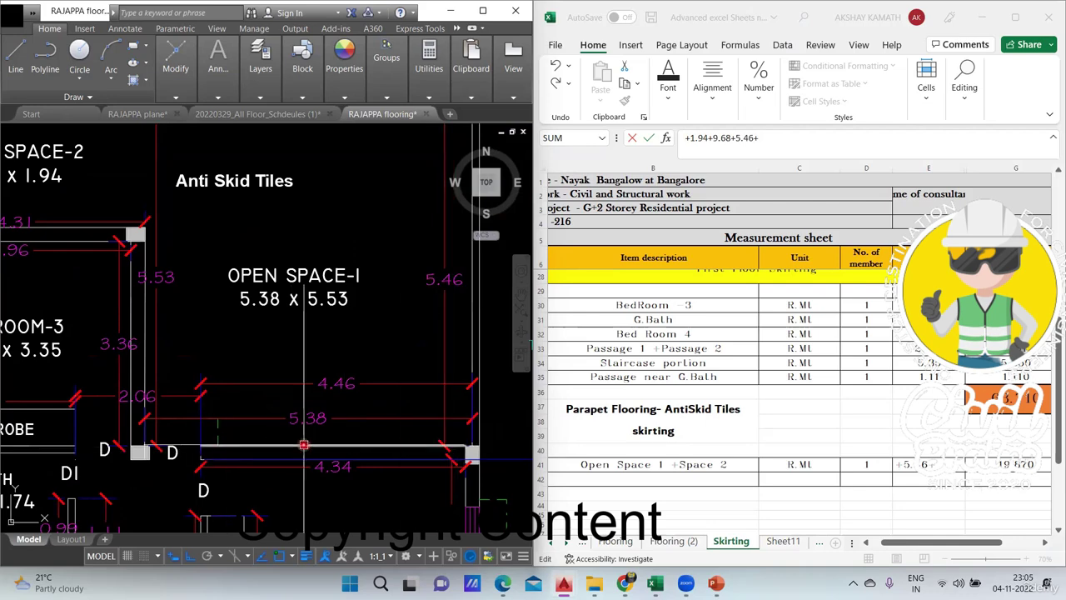
scroll(472, 441, up, 3)
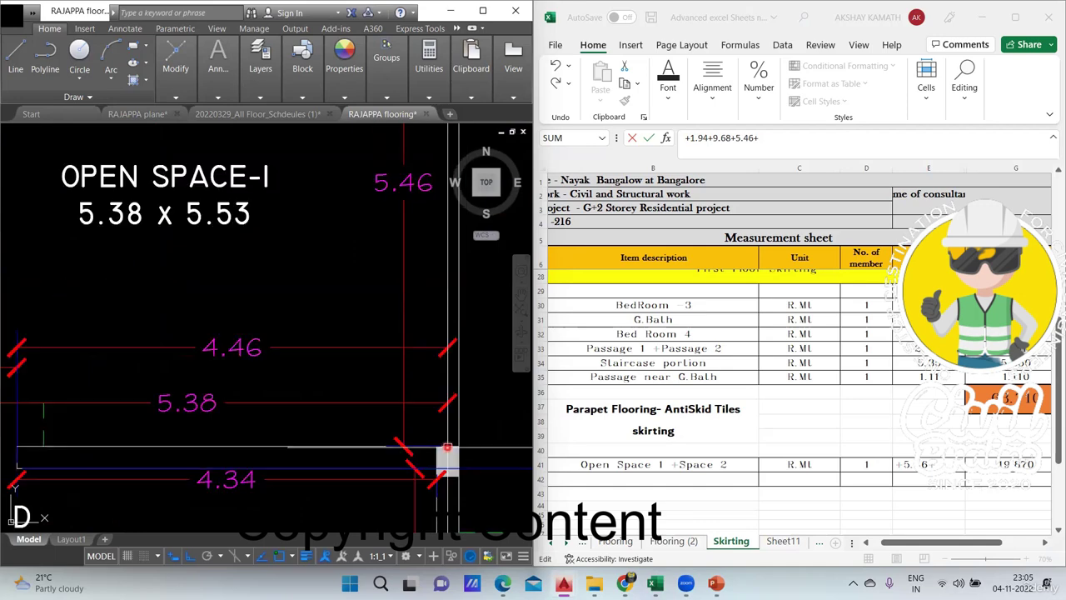
scroll(447, 450, down, 2)
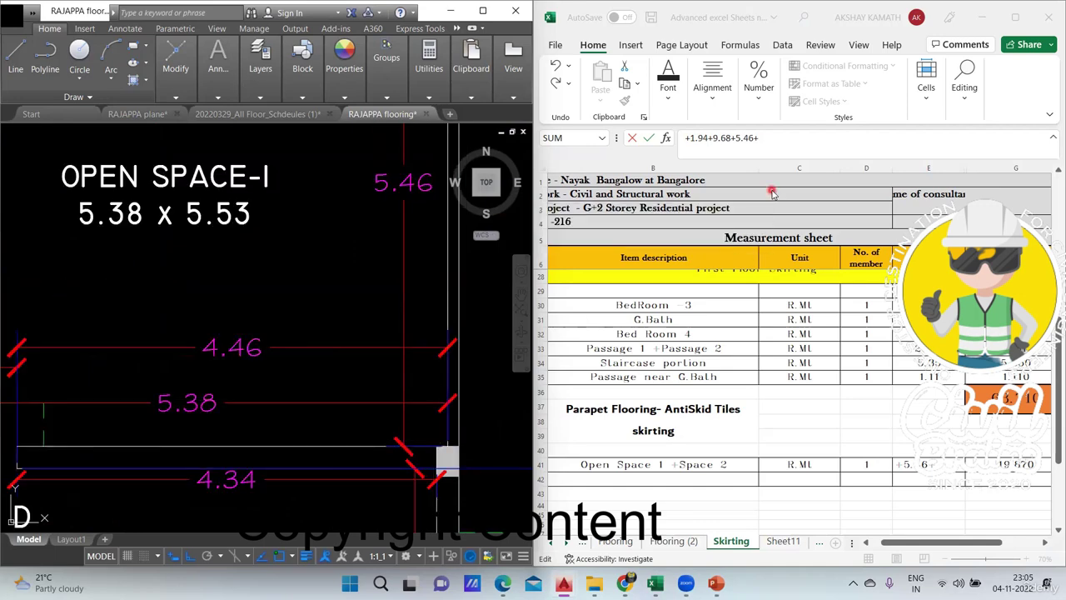
click(790, 149)
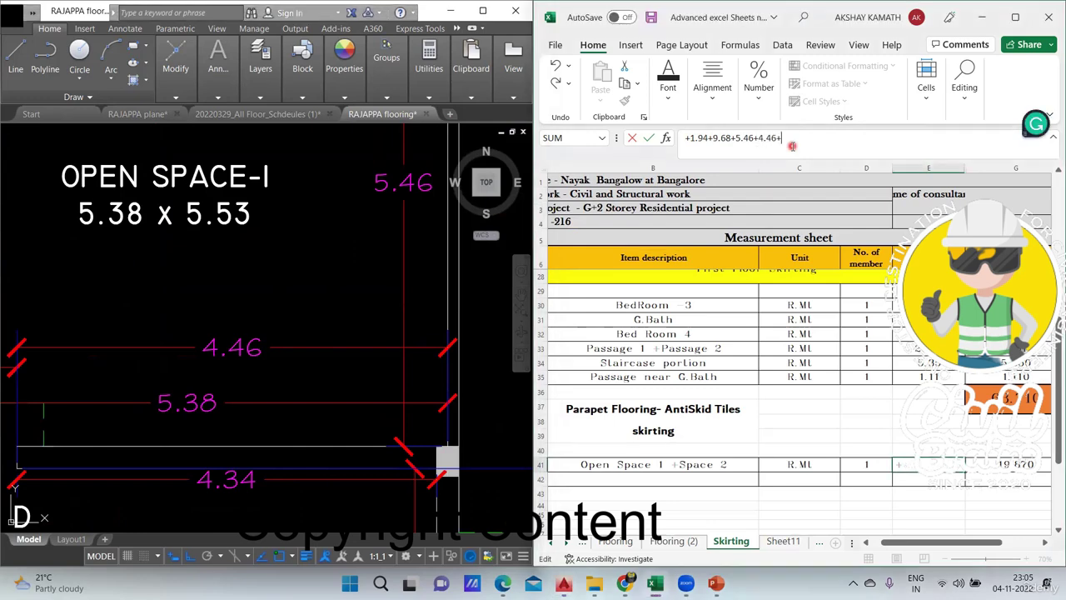
Add a vertical linear dimension along Bed Room-3's wall facing Open Space-1, between the outer corners of its two columns.
scroll(414, 285, down, 3)
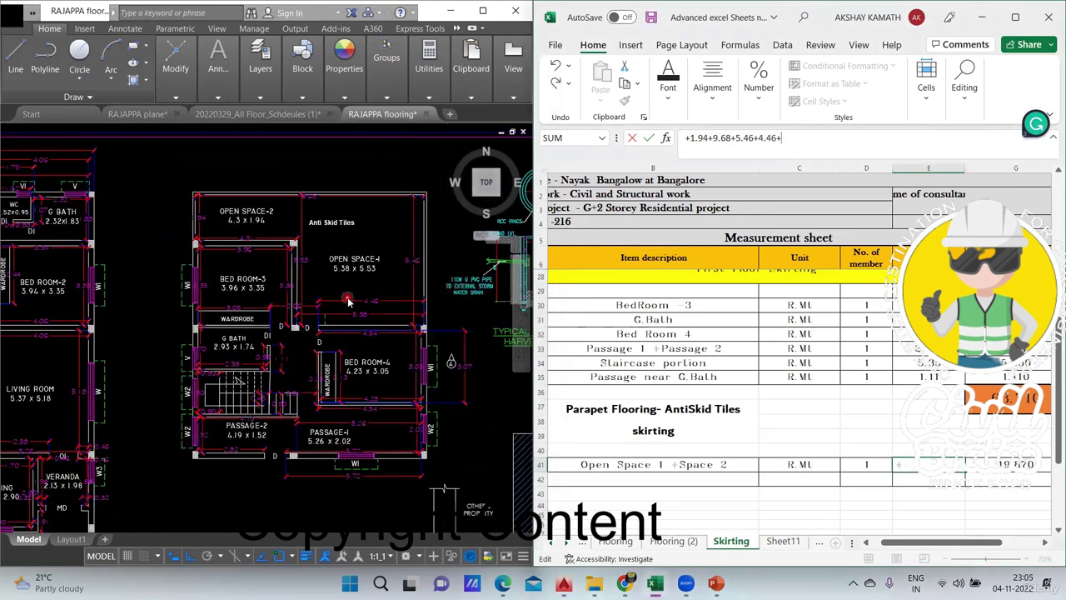
scroll(279, 277, up, 2)
scroll(280, 277, up, 2)
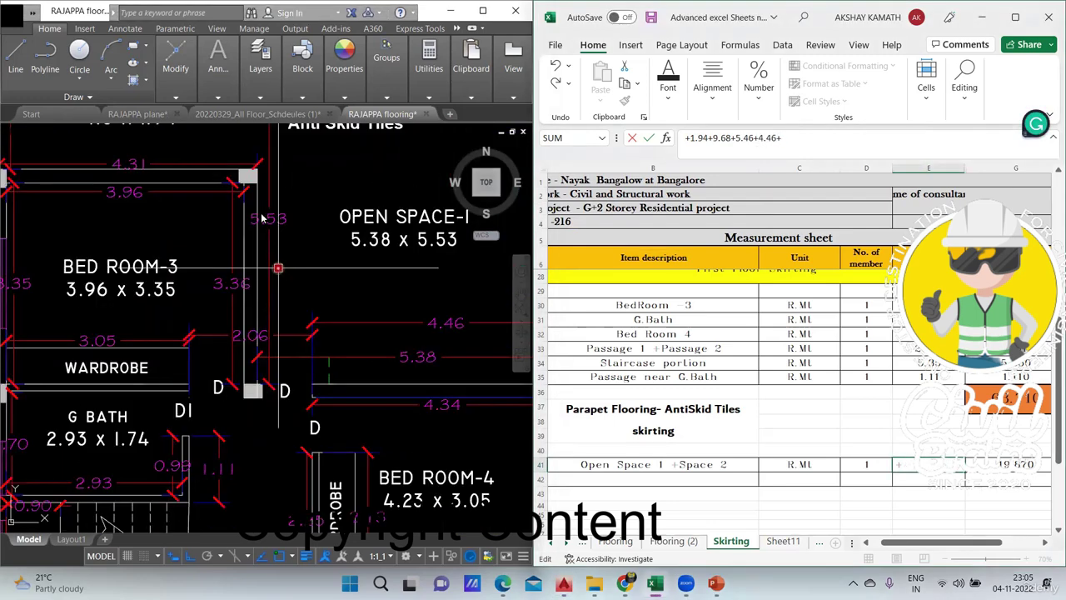
scroll(284, 235, down, 2)
click(276, 233)
drag(269, 279, 257, 326)
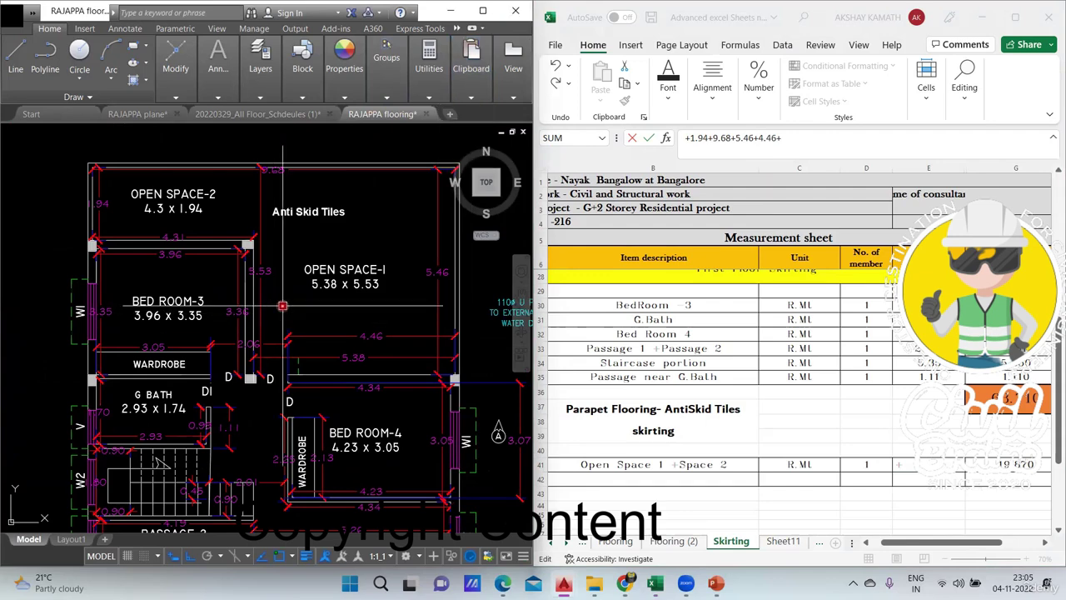
key(space)
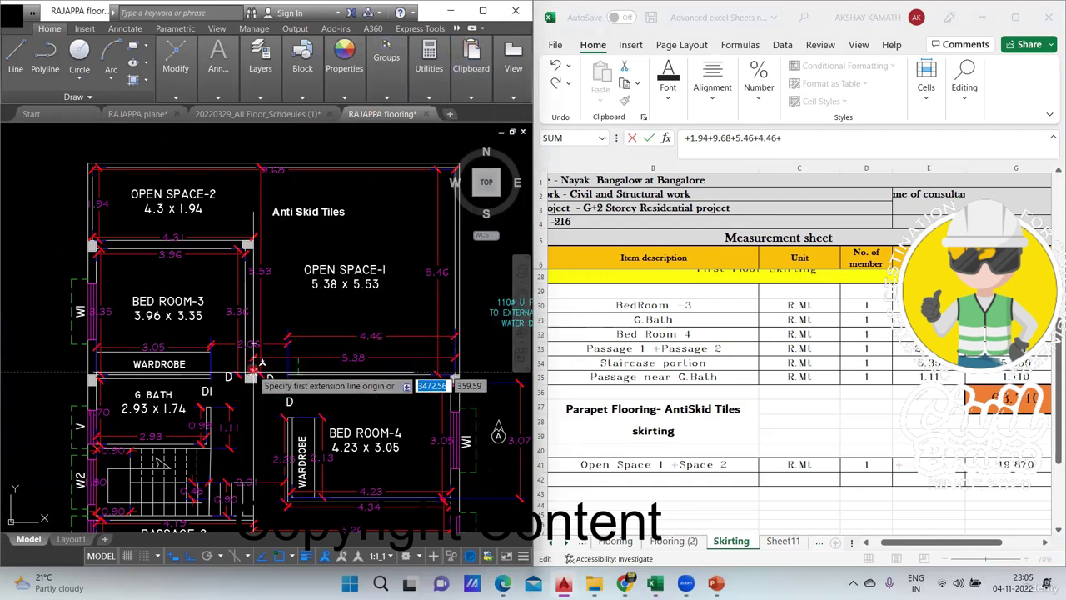
scroll(254, 374, up, 5)
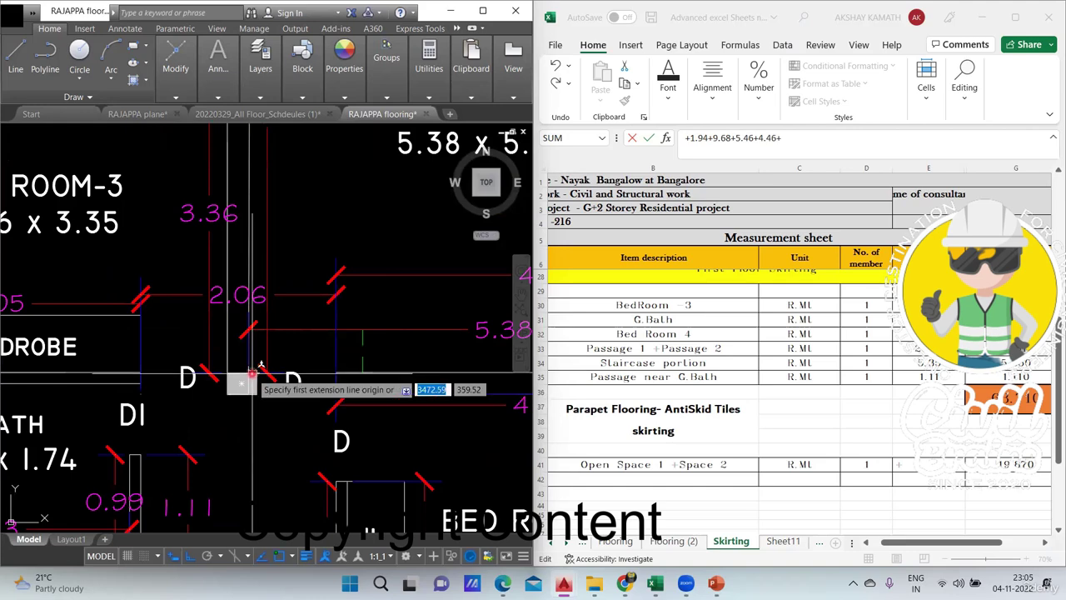
click(249, 372)
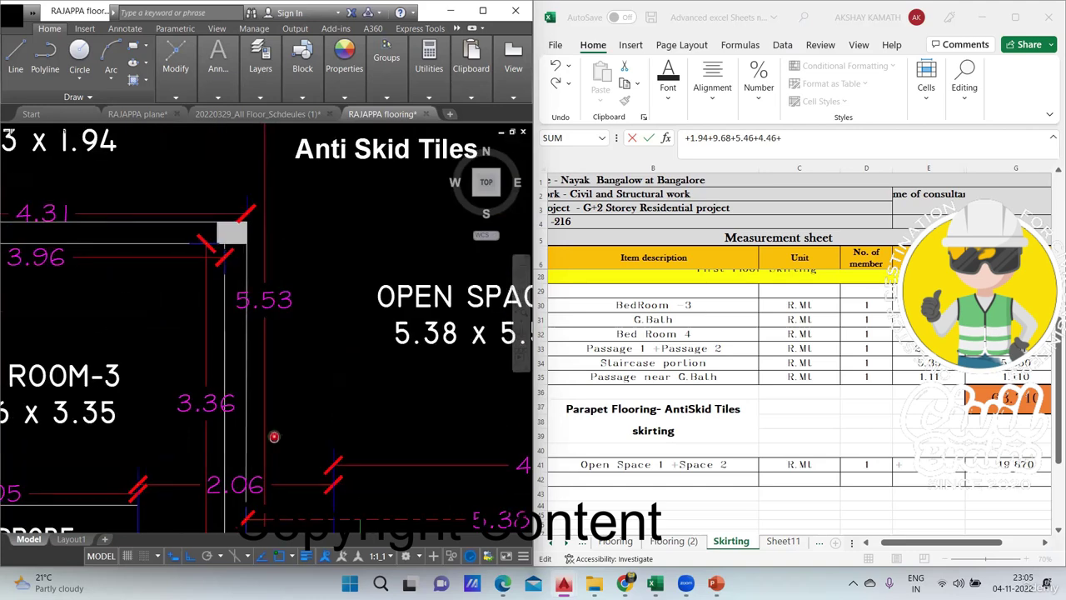
click(247, 222)
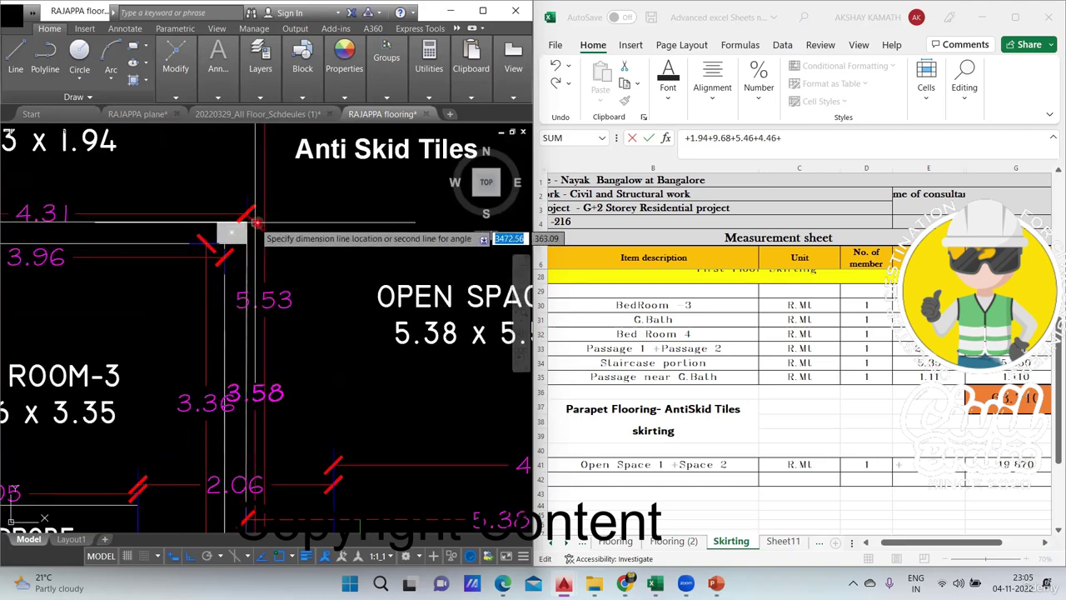
click(307, 223)
key(Return)
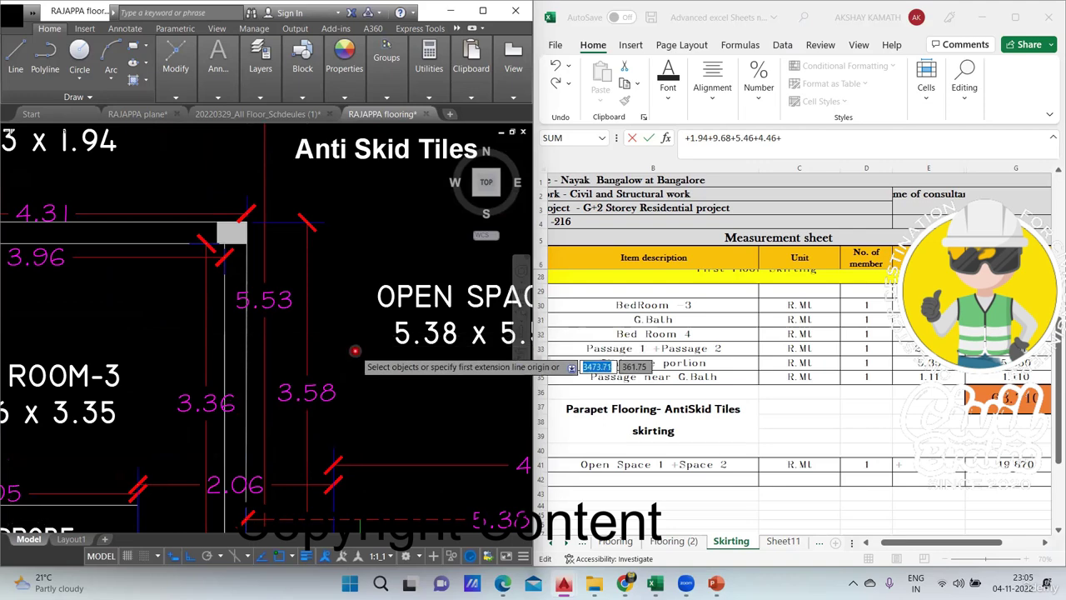
Complete the Open Space 1 +Space 2 length formula with 3.58, using the vertical wall dimension beside Bed Room-3.
scroll(352, 351, down, 2)
click(801, 134)
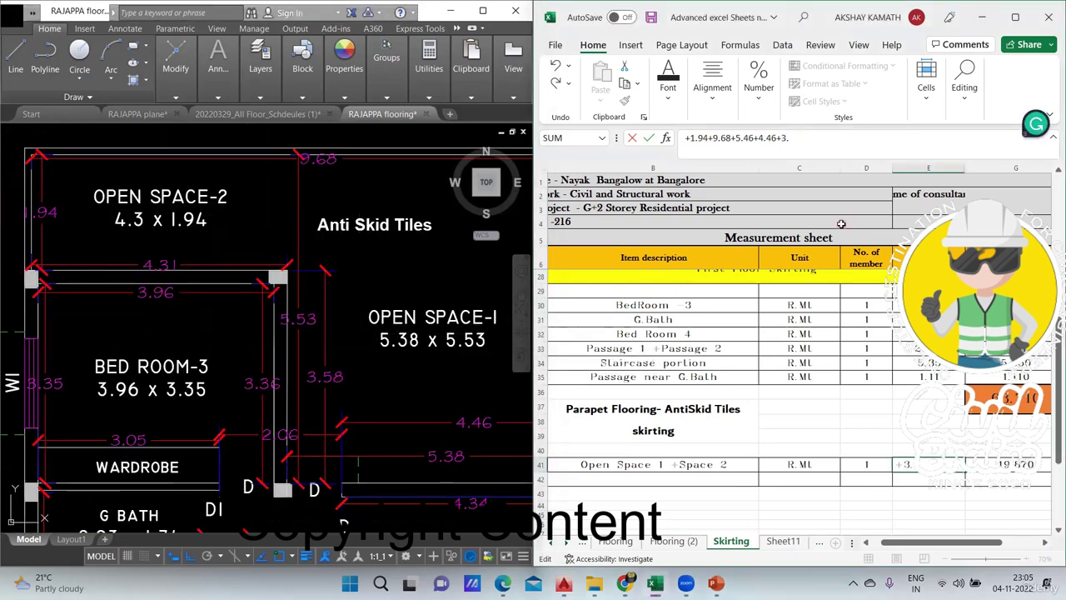
key(Return)
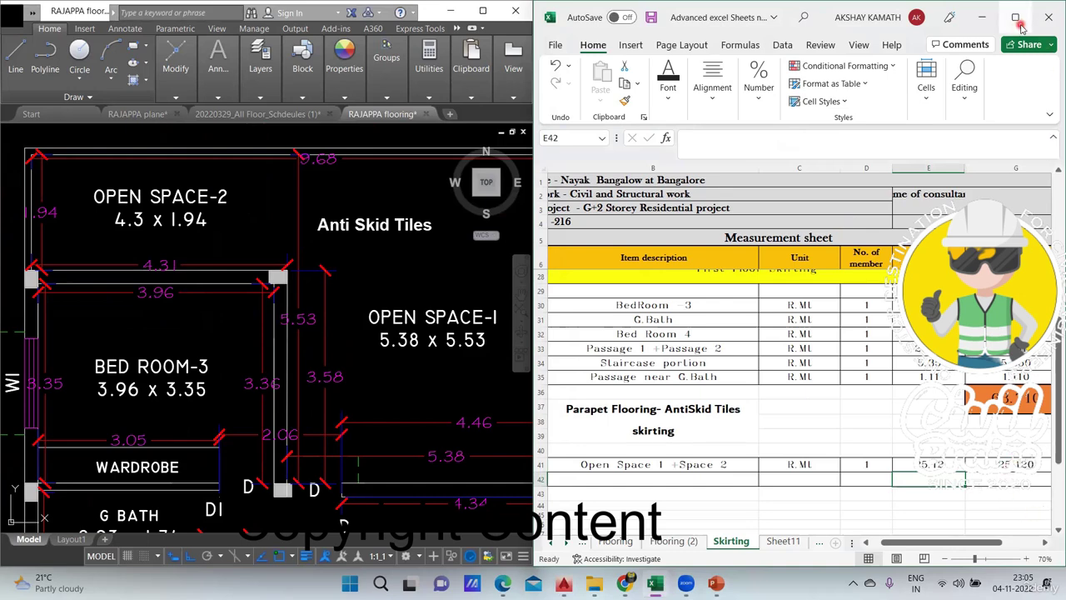
Append +4.31 to the Open Space 1 +Space 2 length formula, using the wall dimension between Open Space-2 and Bed Room-3.
scroll(388, 389, down, 1)
click(391, 388)
key(space)
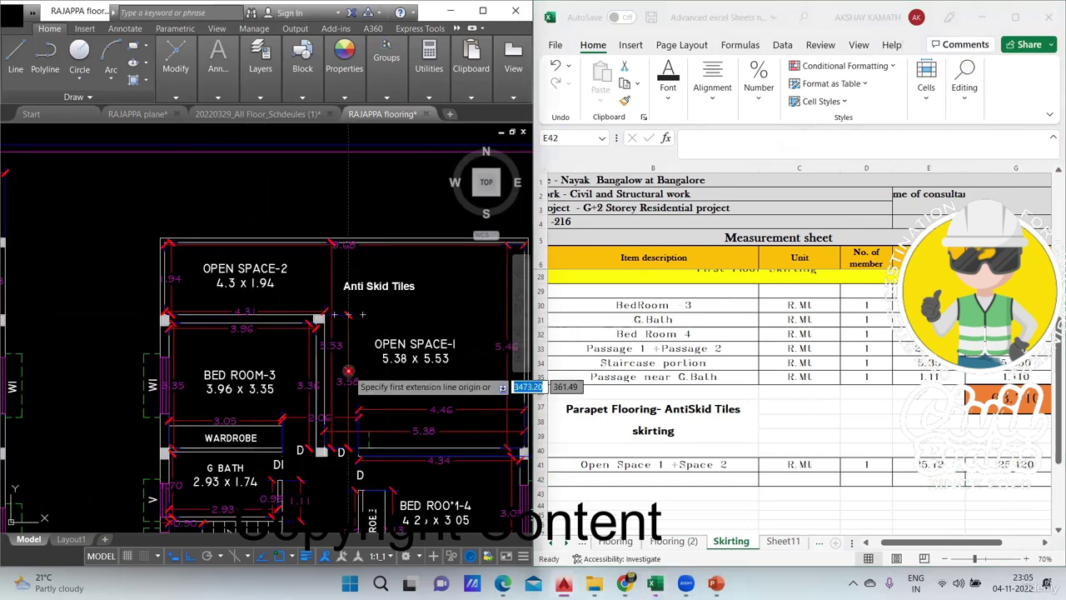
scroll(428, 408, up, 2)
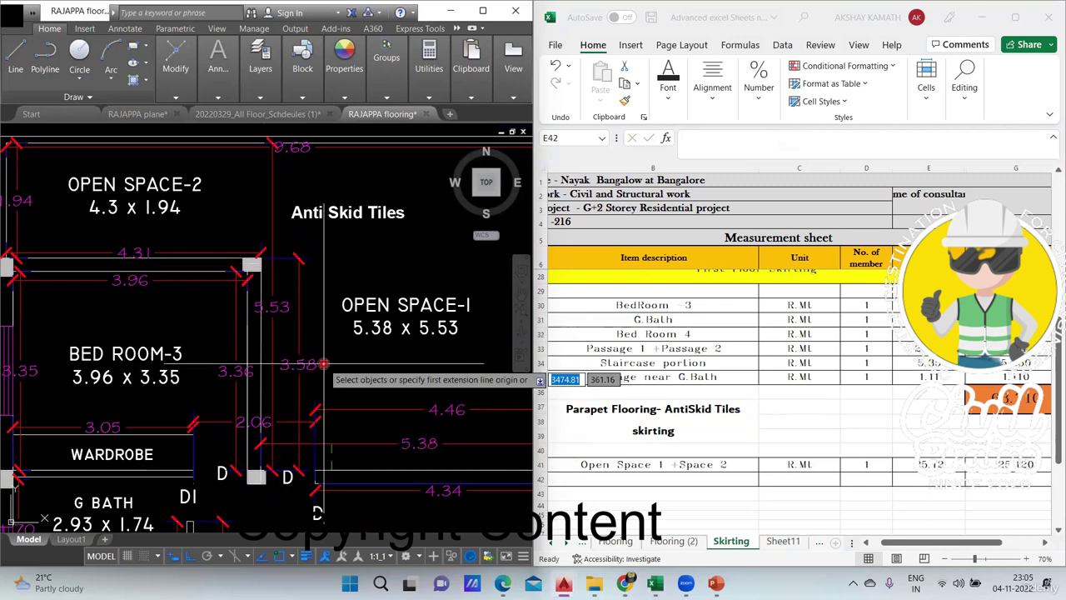
drag(193, 328, 255, 351)
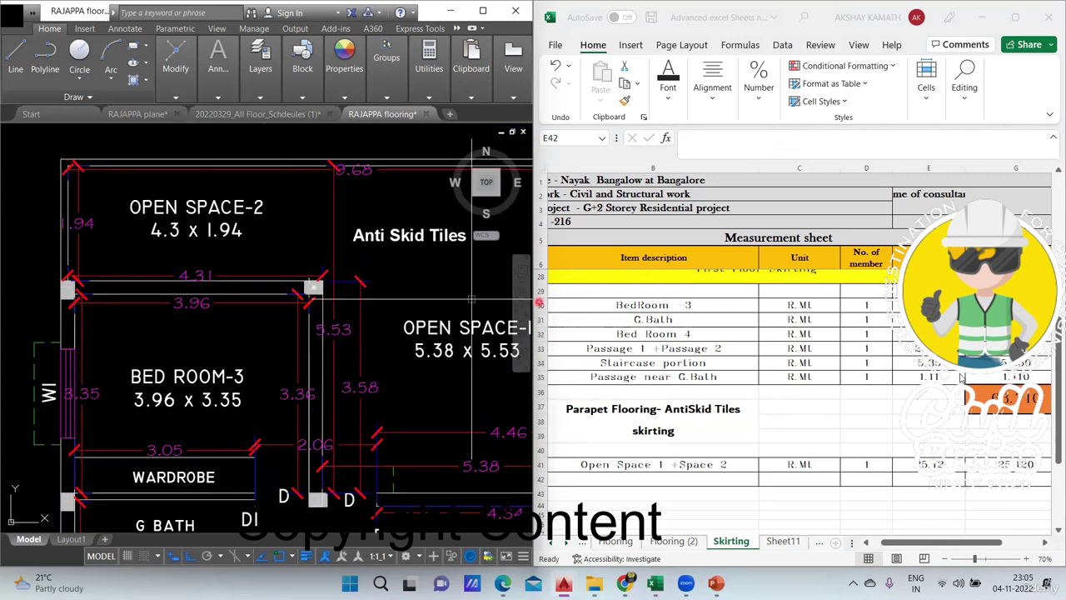
click(1022, 464)
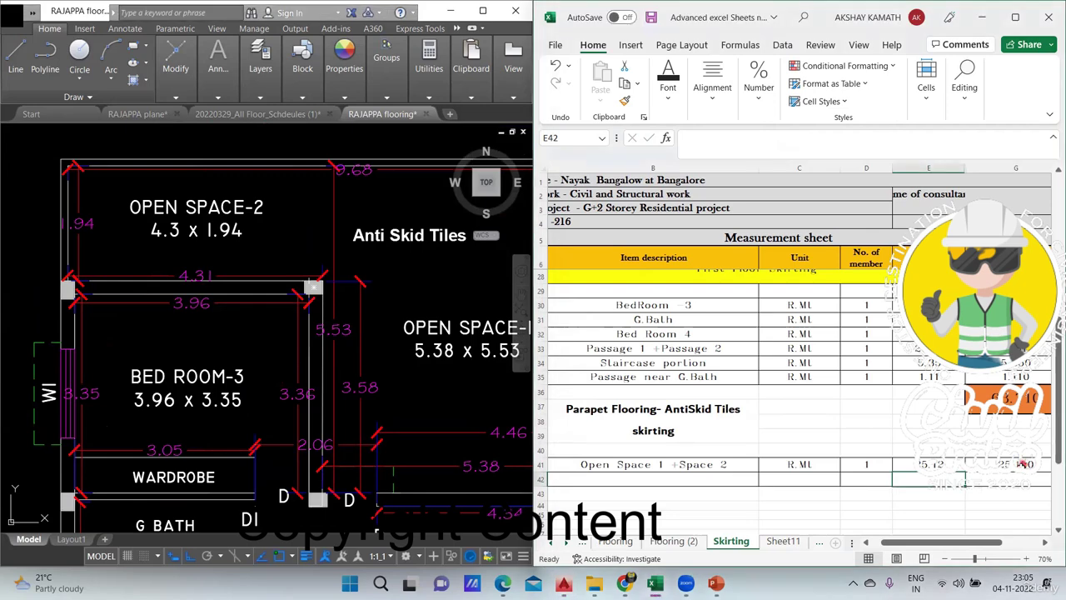
click(950, 460)
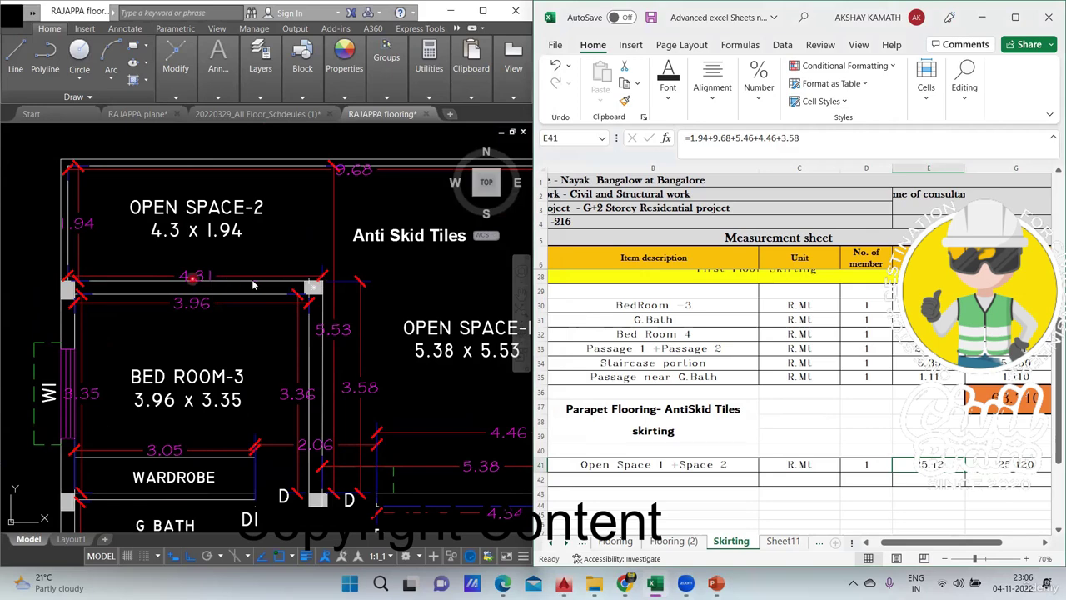
click(831, 143)
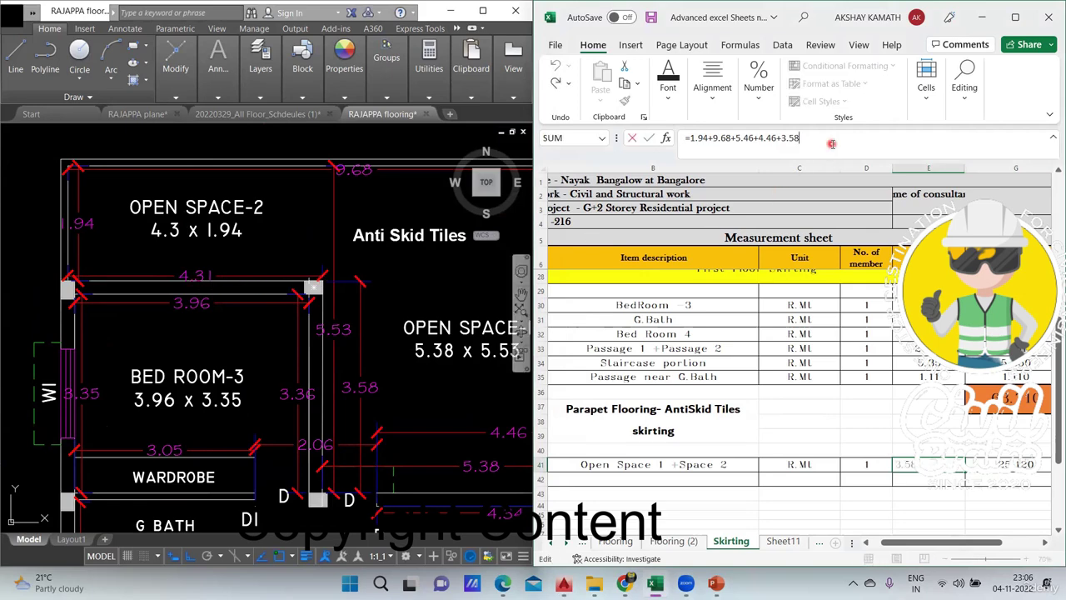
text(+)
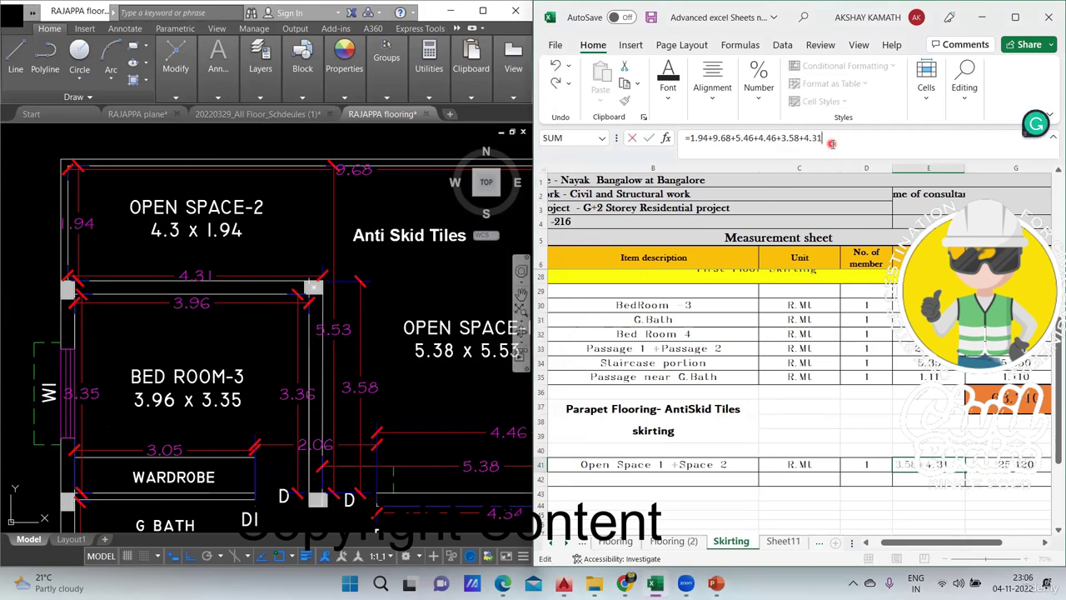
text(4.31)
key(Return)
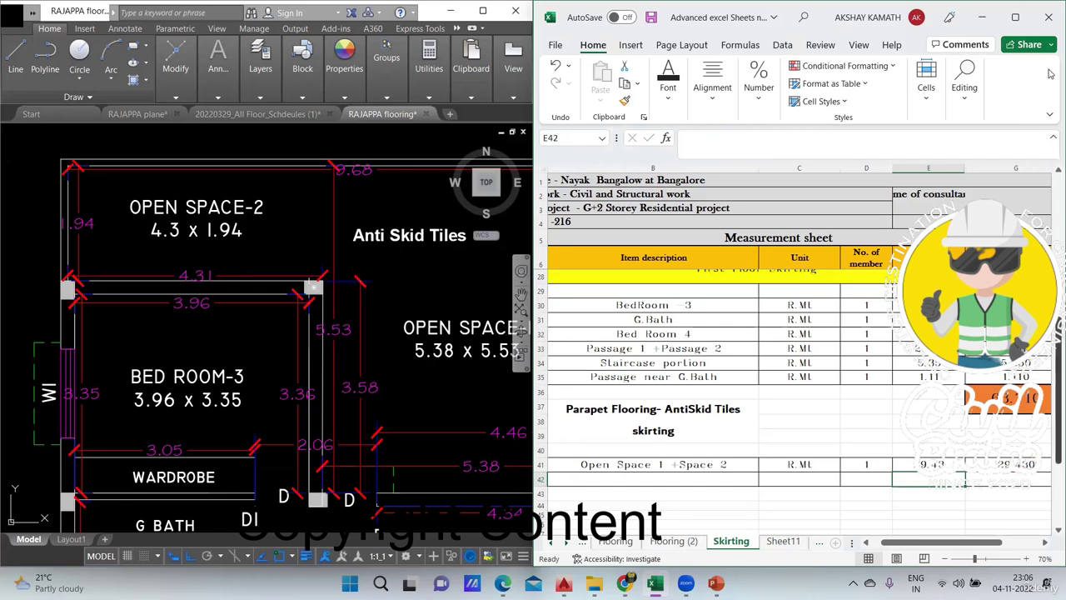
Maximize the Excel window and review the parapet, first-floor and ground-floor skirting entries in the measurement sheet.
click(1015, 17)
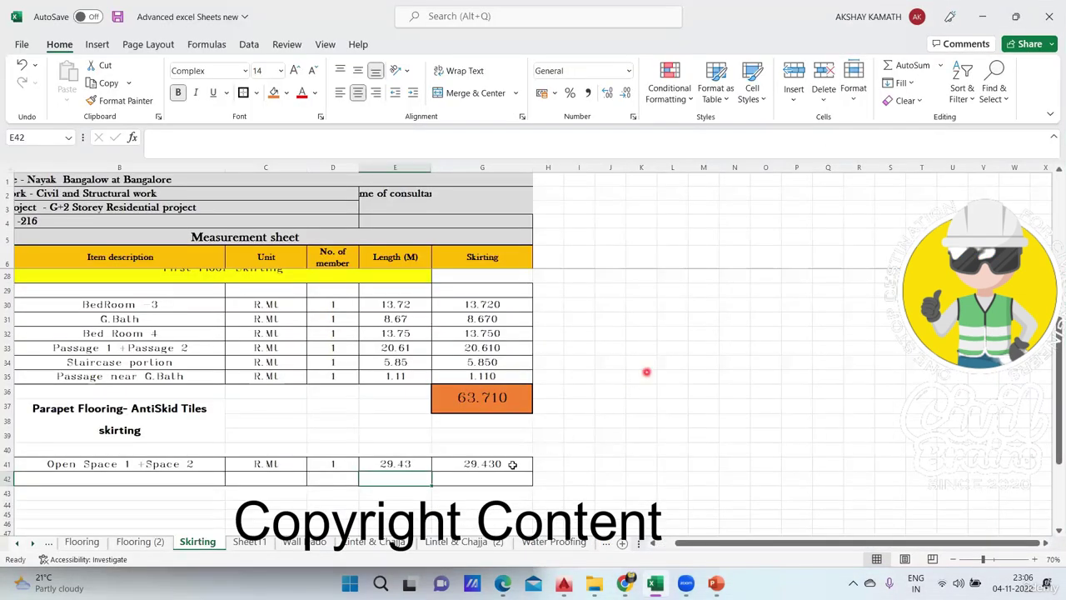
click(487, 478)
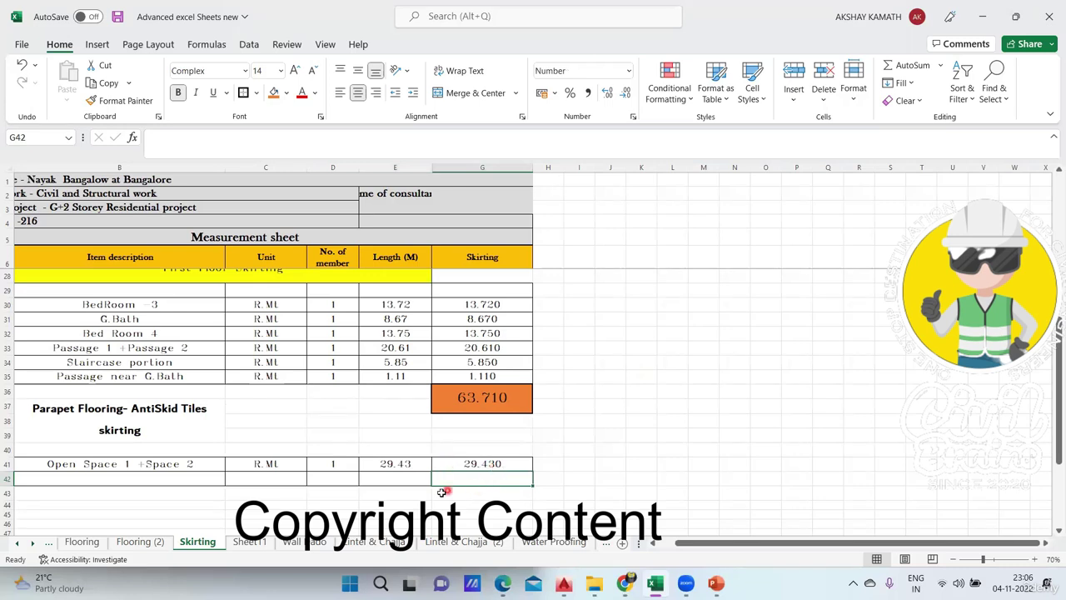
scroll(490, 353, down, 1)
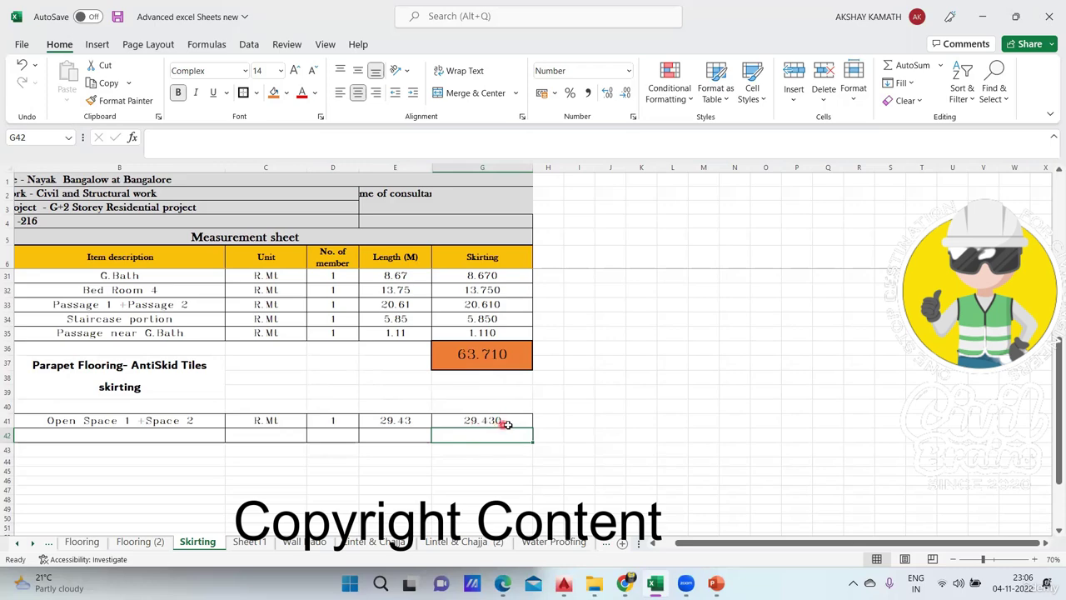
scroll(506, 424, up, 5)
scroll(504, 424, down, 4)
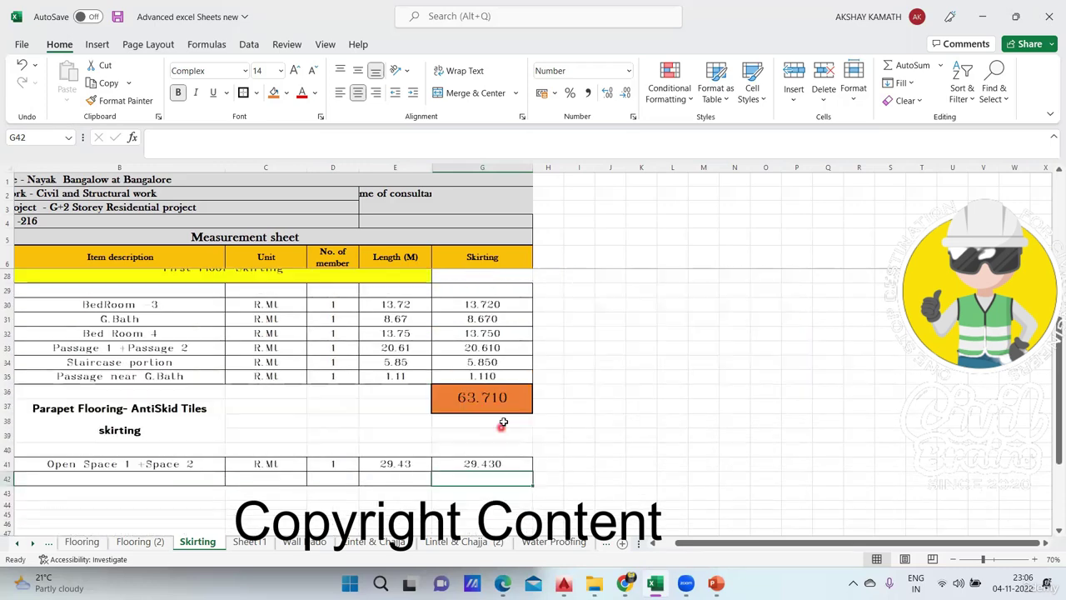
scroll(502, 423, up, 2)
scroll(492, 375, down, 3)
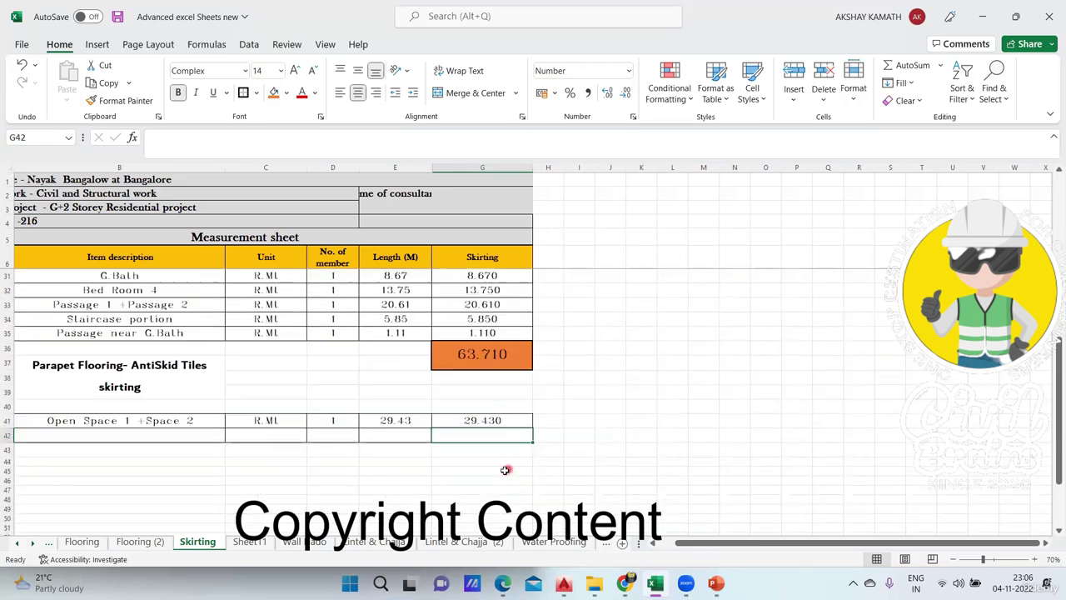
scroll(504, 466, up, 2)
scroll(367, 424, up, 3)
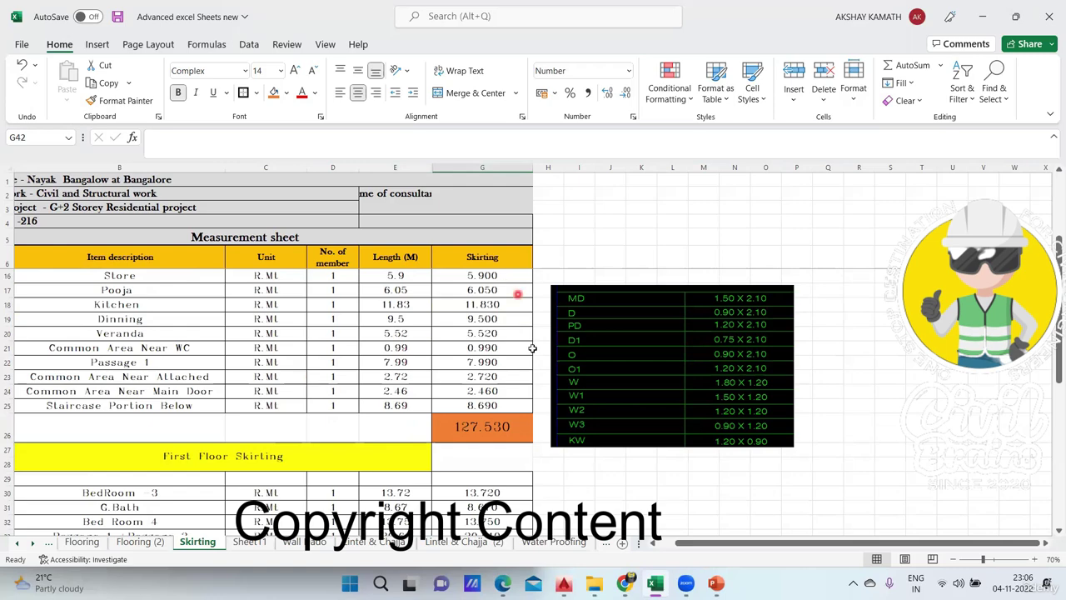
scroll(525, 383, up, 3)
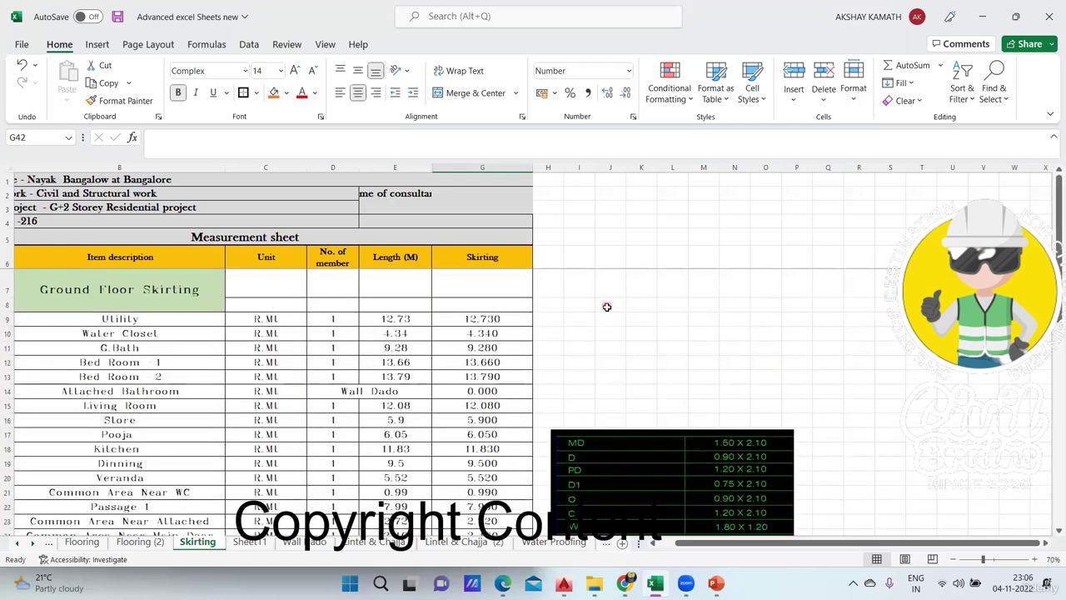
scroll(607, 306, down, 1)
scroll(606, 306, down, 1)
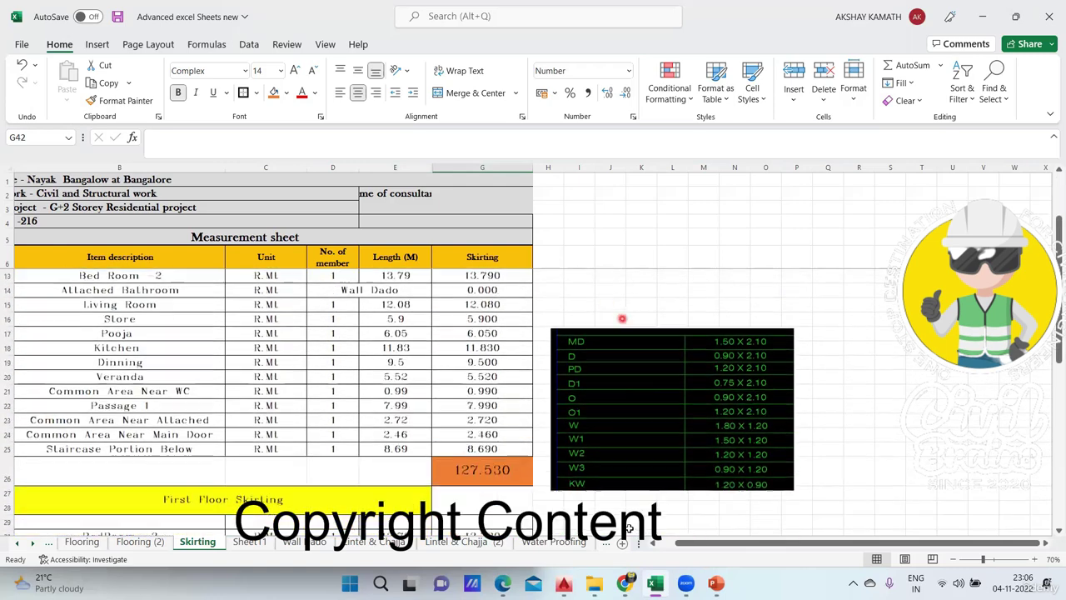
Minimize the Excel measurement sheet and switch to the AutoCAD flooring plan.
click(656, 584)
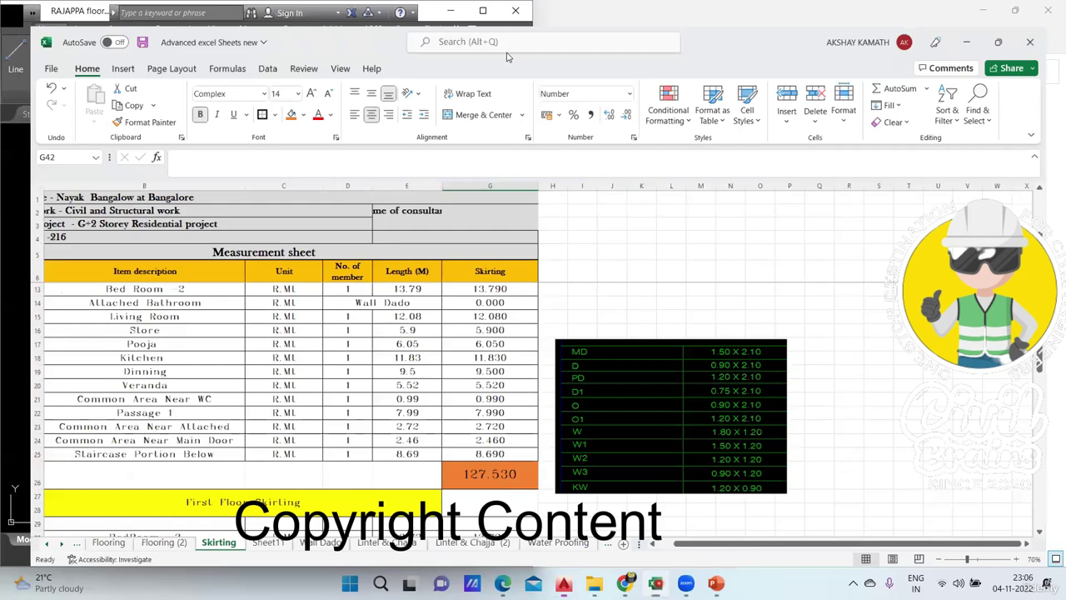
key(super+Down)
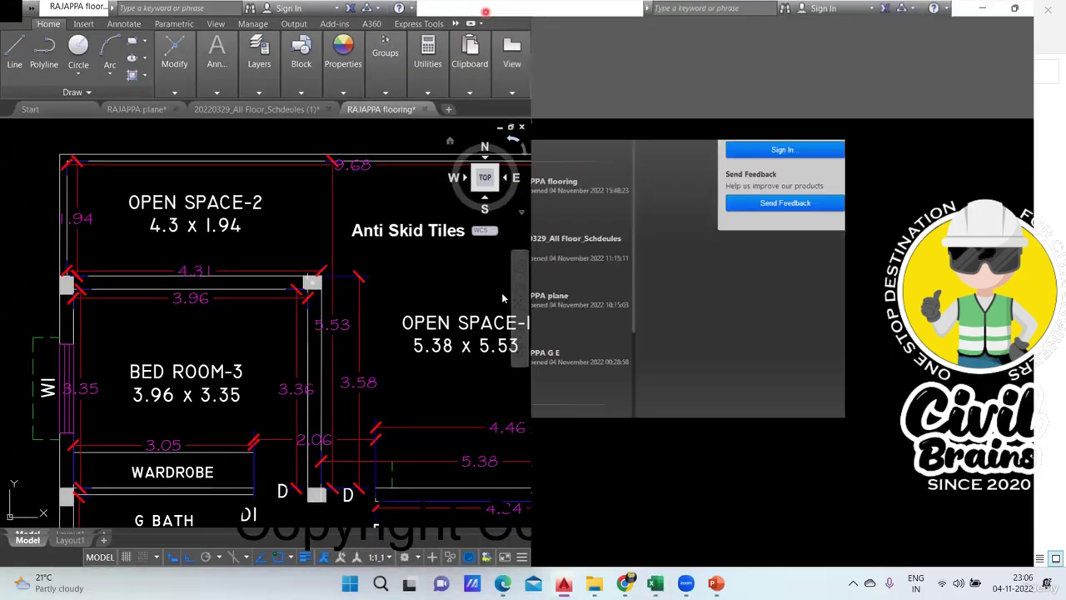
Examine the staircase dimensions between the ATTD bath and the Store and Pooja rooms in the ground-floor plan.
scroll(454, 330, down, 2)
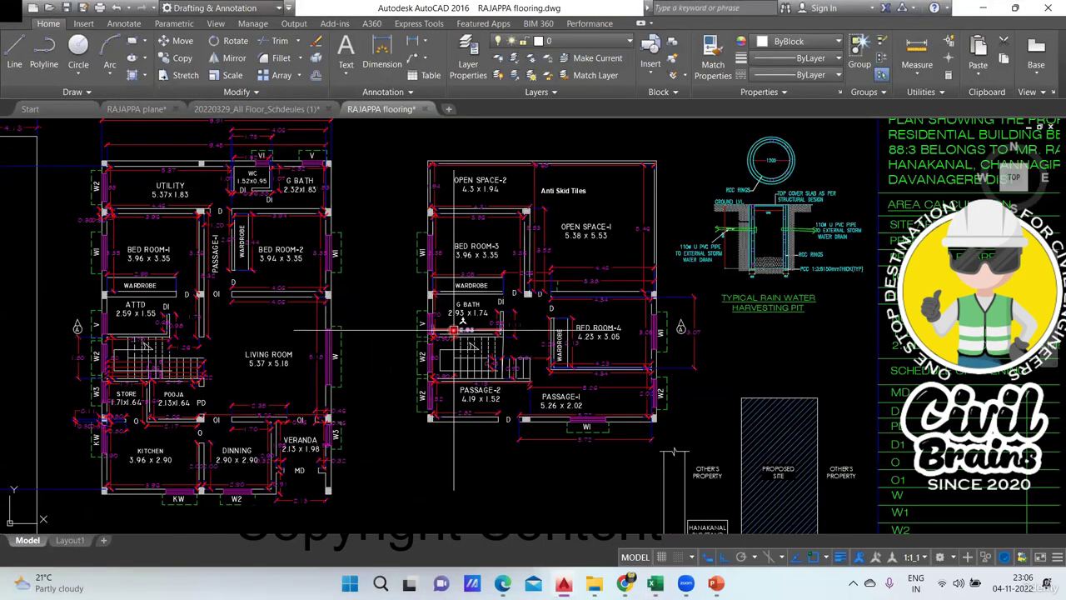
scroll(454, 330, up, 2)
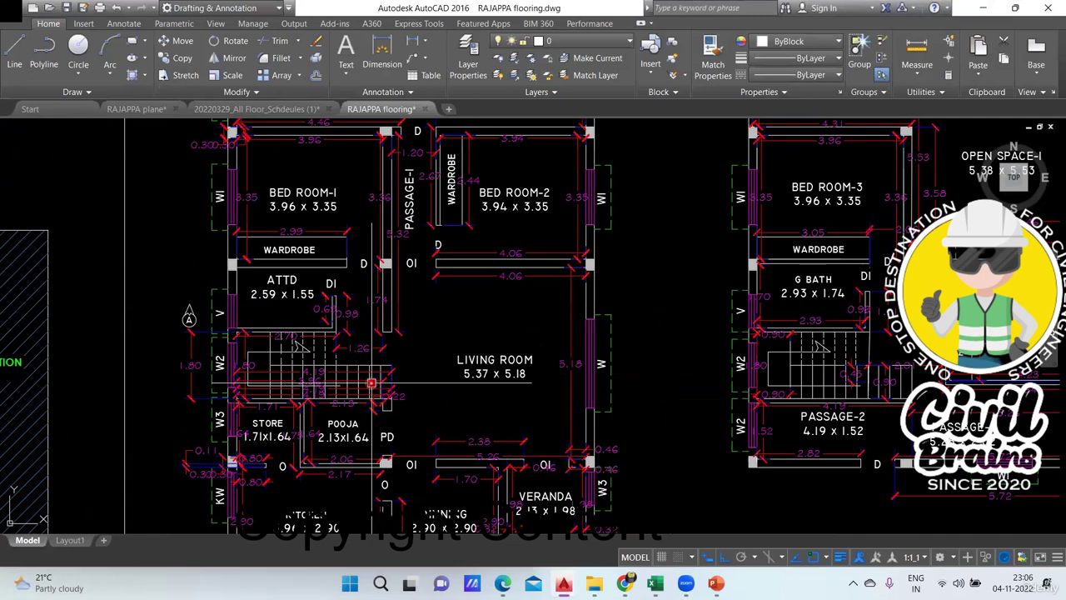
scroll(371, 384, up, 2)
scroll(435, 381, up, 2)
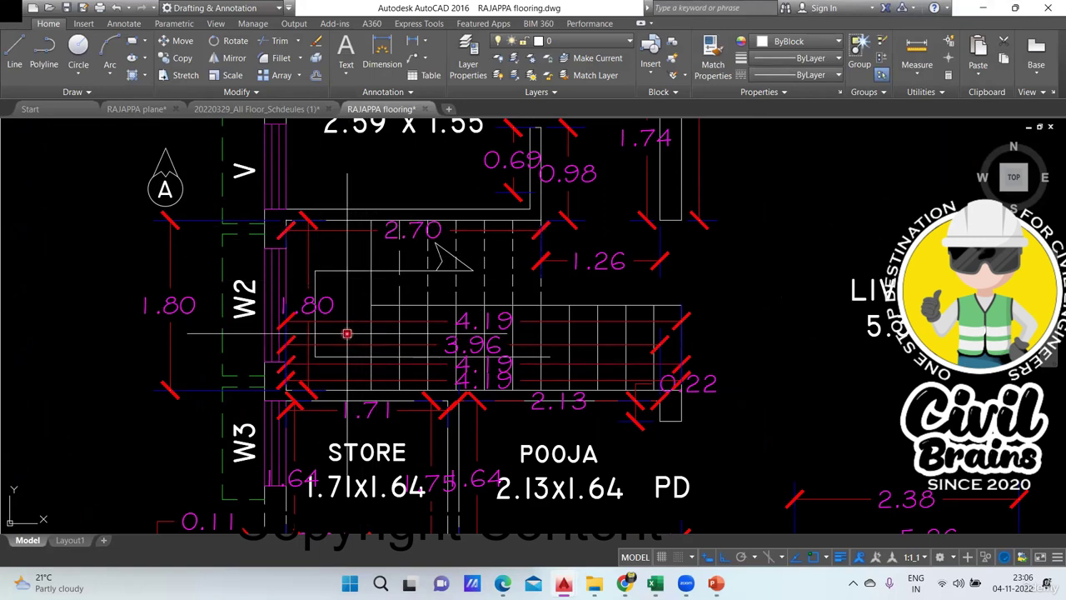
scroll(347, 333, down, 3)
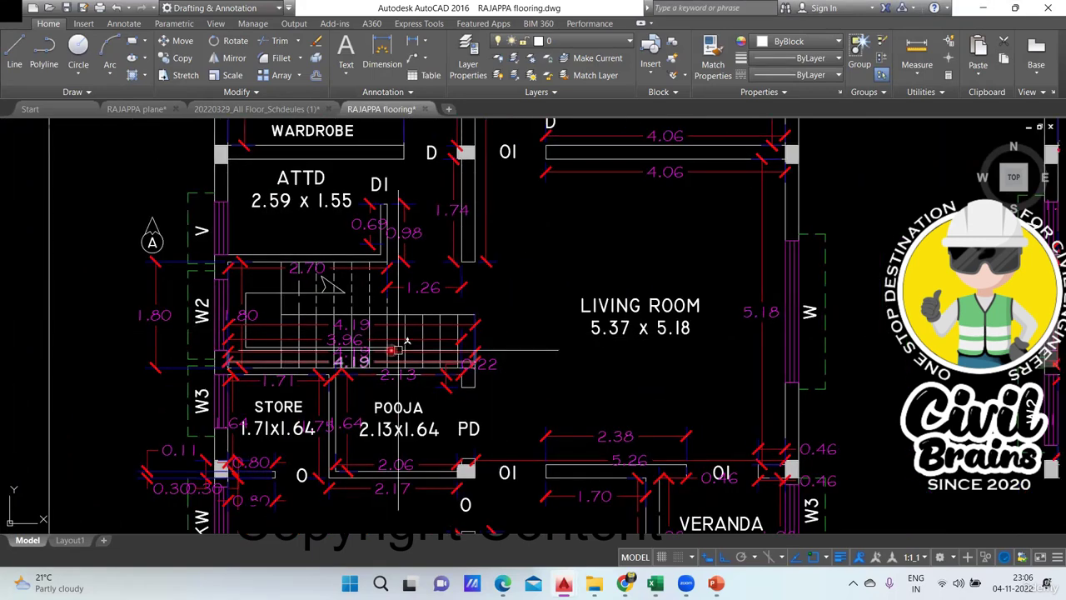
scroll(275, 331, up, 2)
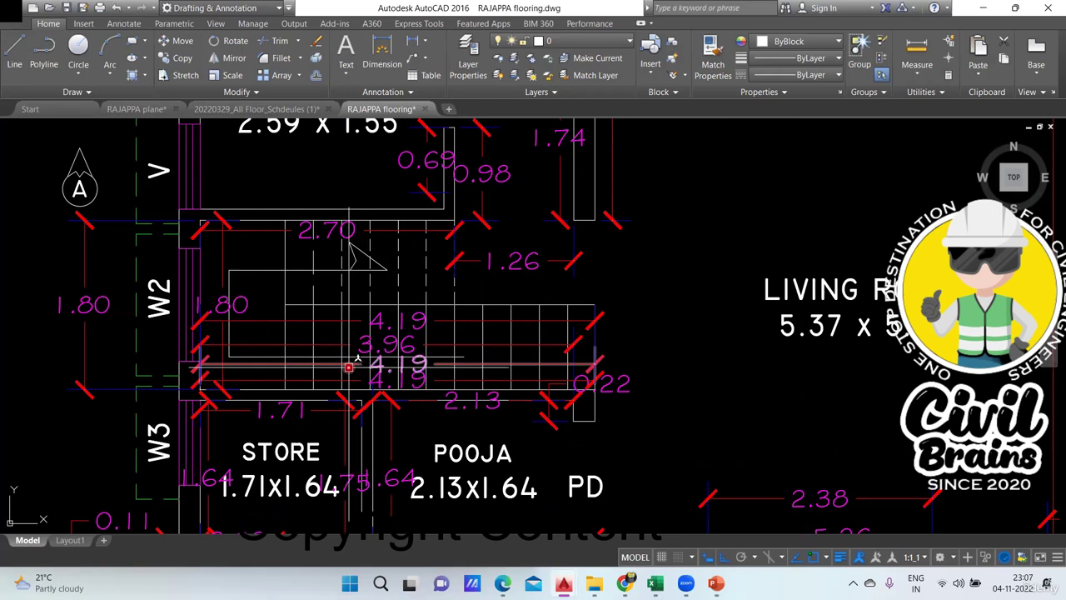
scroll(377, 361, down, 2)
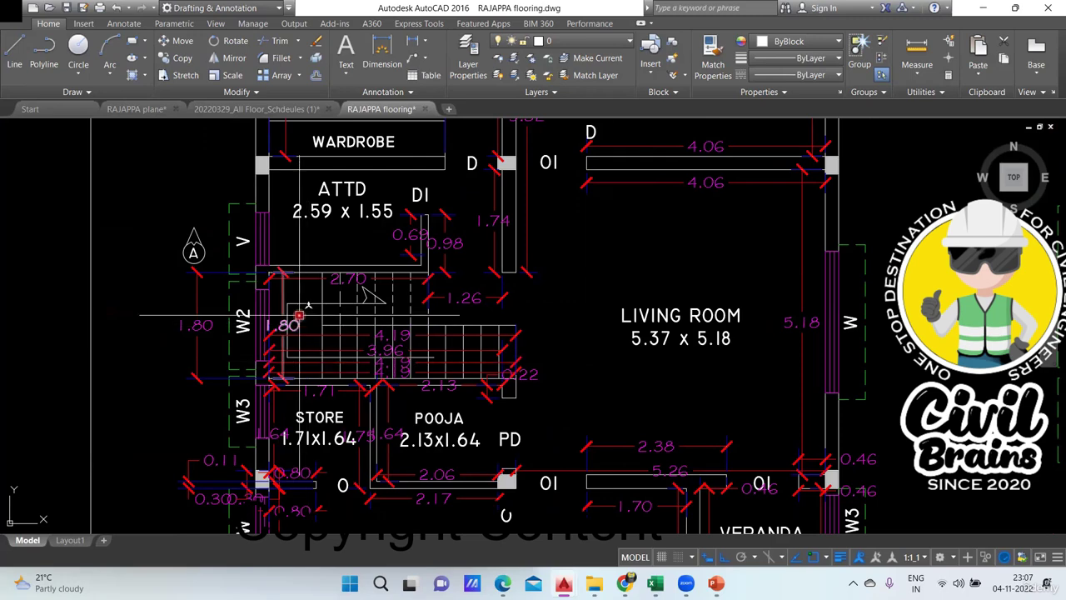
Switch to the Excel measurement sheet, review the first-floor and parapet skirting entries, and open the Wall Dado sheet.
click(655, 583)
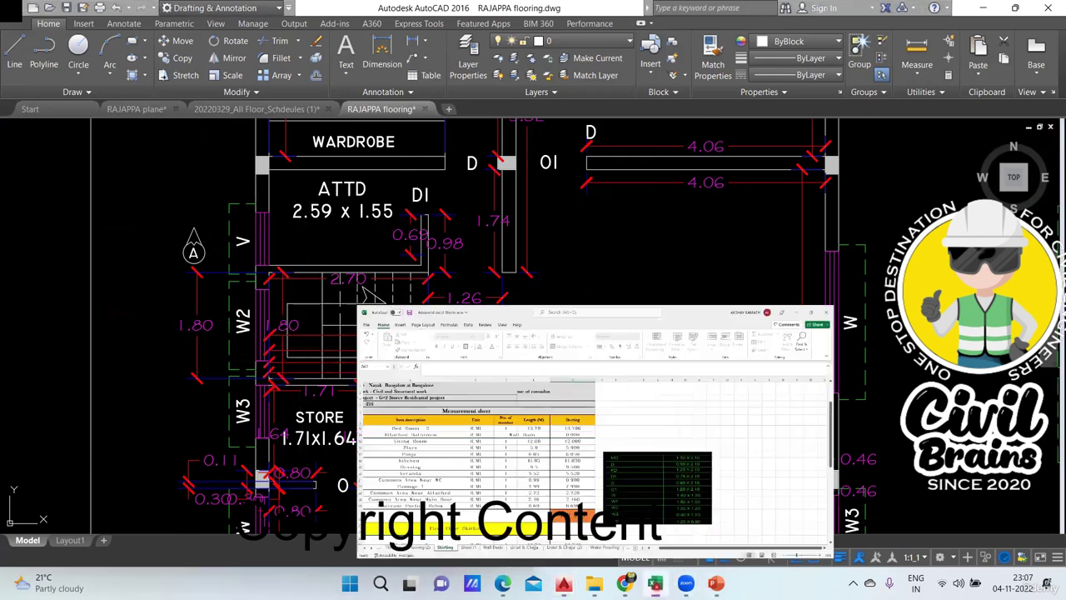
scroll(639, 397, down, 4)
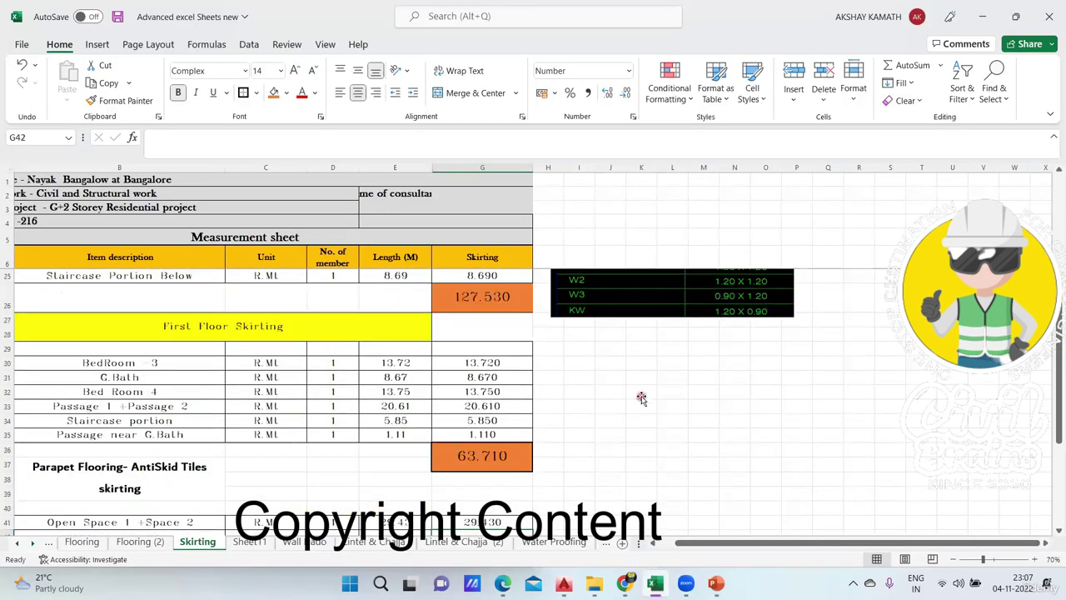
scroll(642, 398, down, 3)
scroll(641, 398, up, 2)
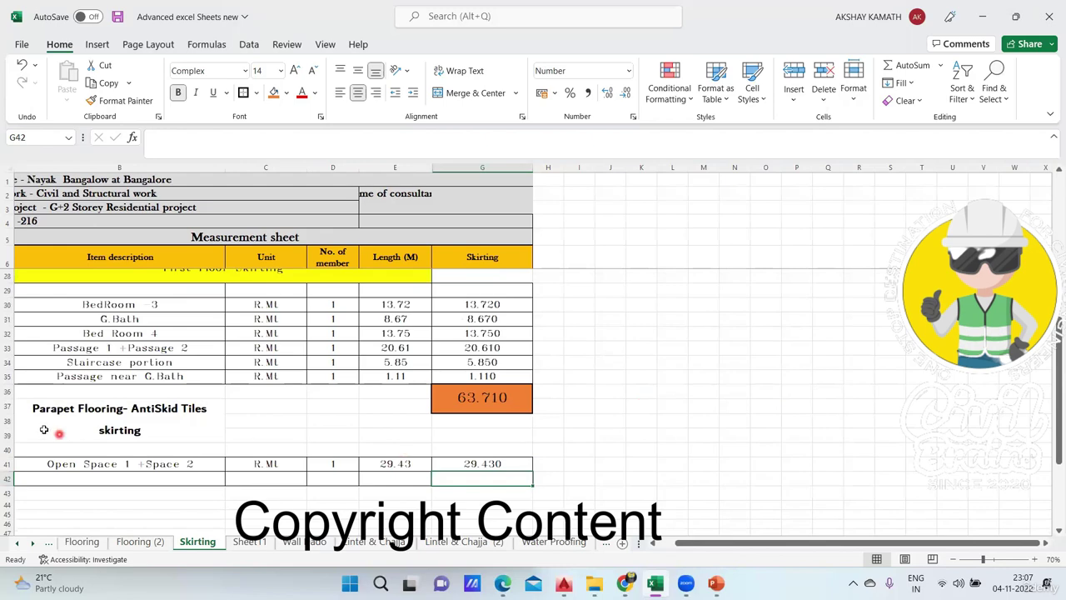
scroll(44, 429, up, 1)
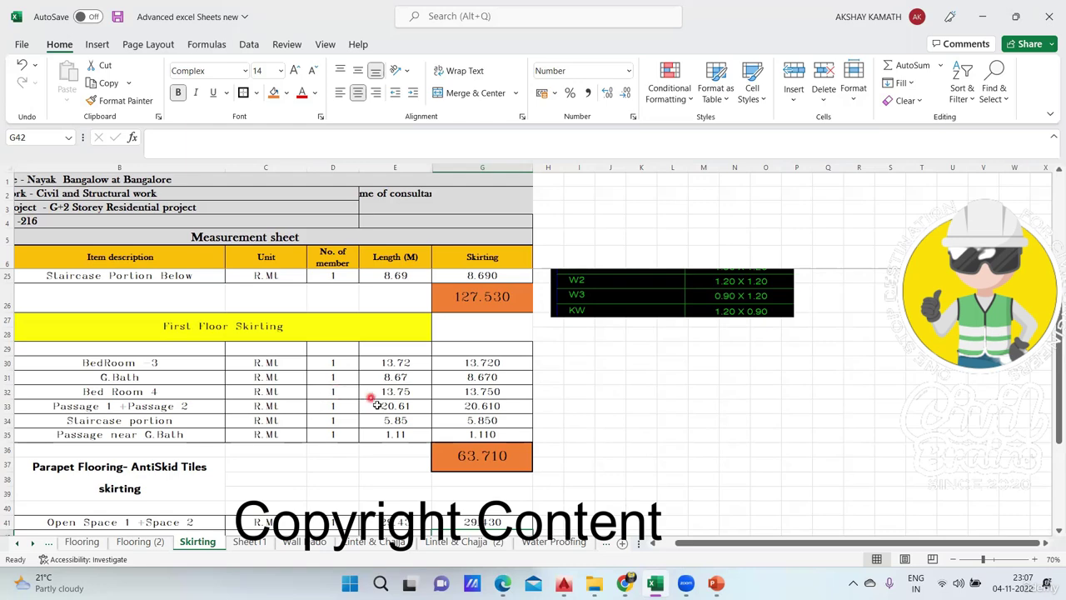
click(315, 543)
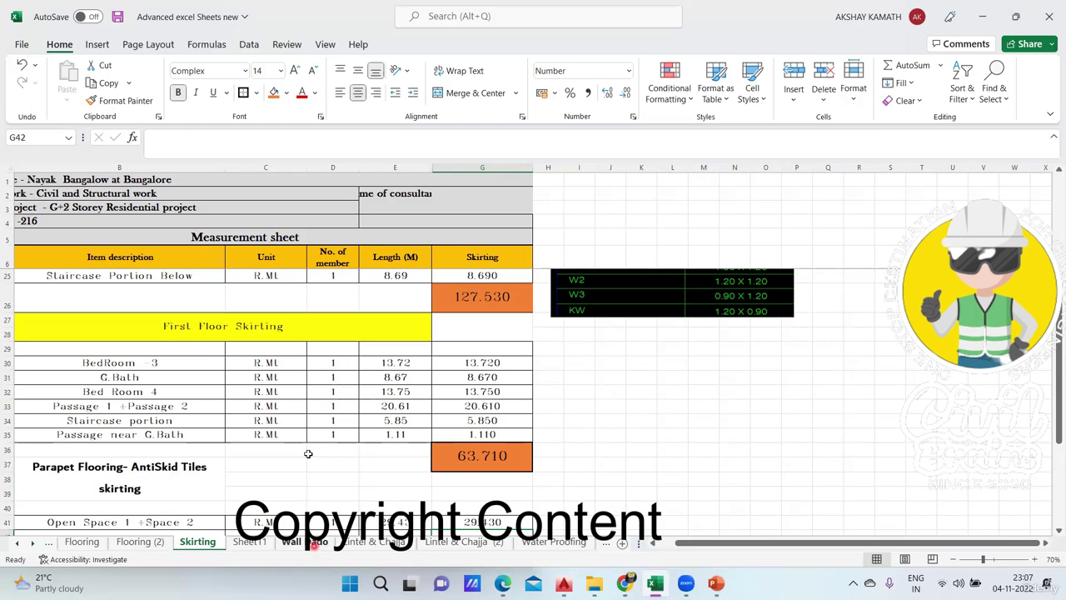